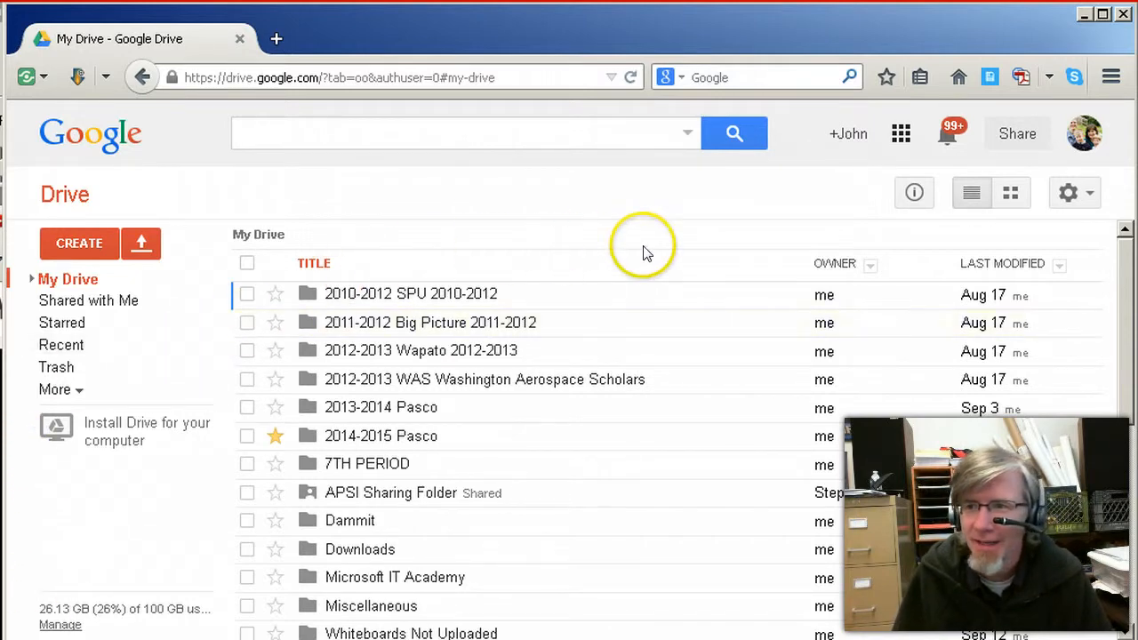
Open Google Drive and view the files that are shared with this account
left_click(902, 134)
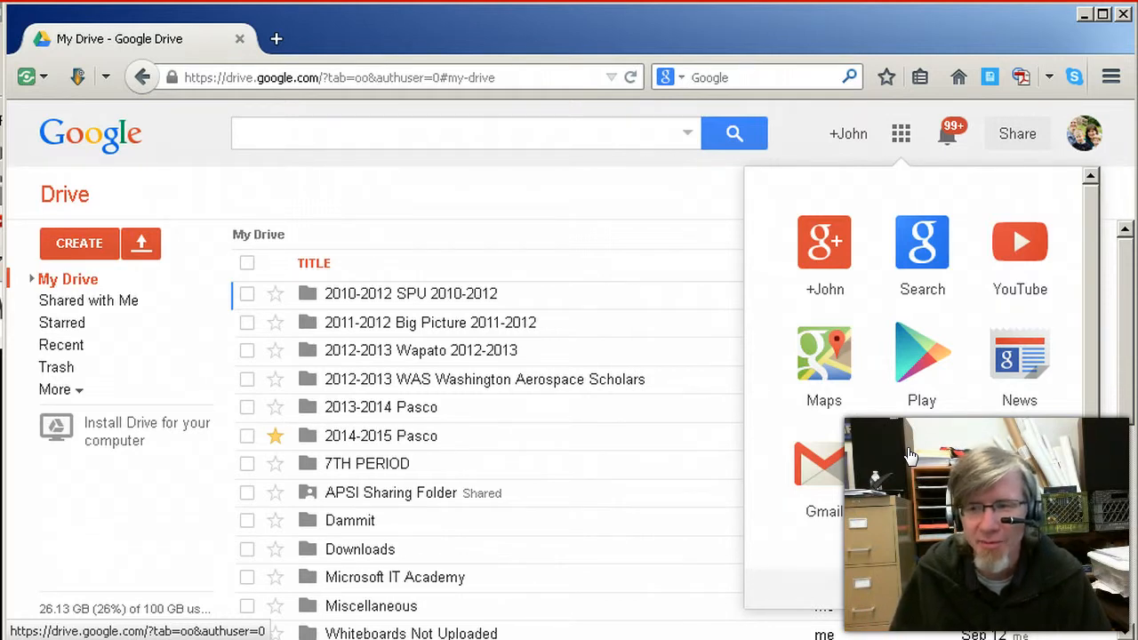
left_click(907, 454)
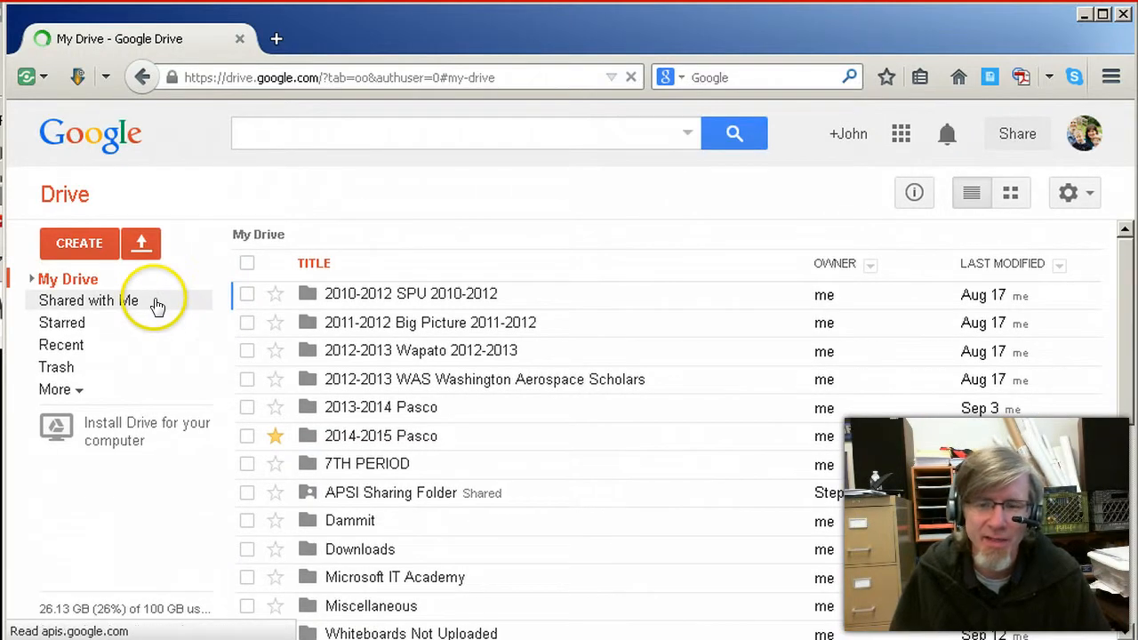
left_click(112, 307)
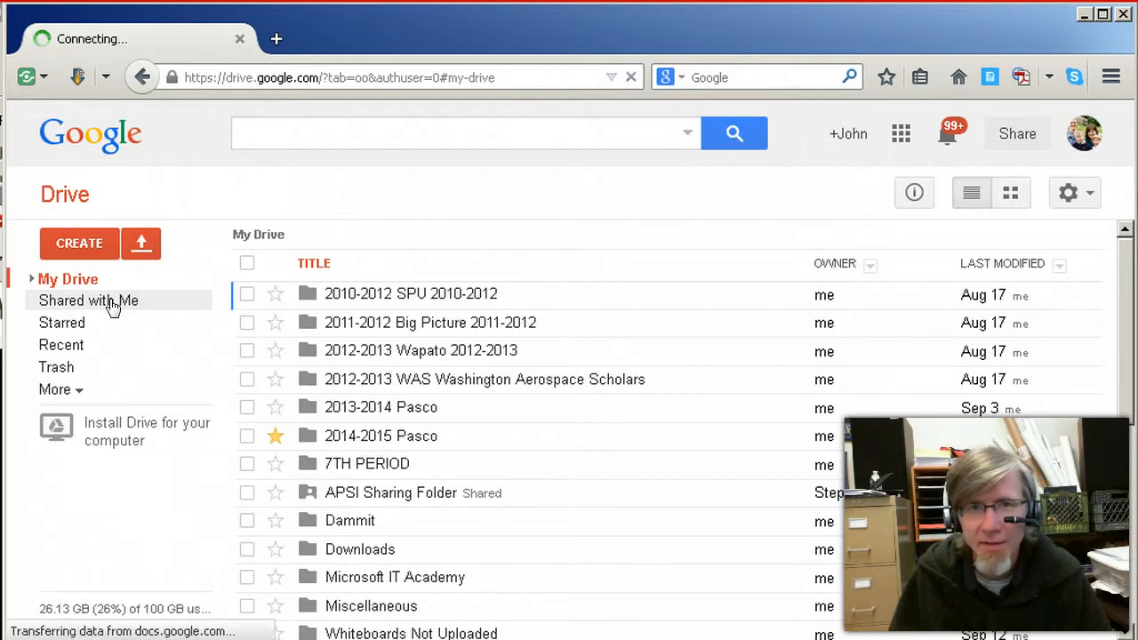
left_click(111, 306)
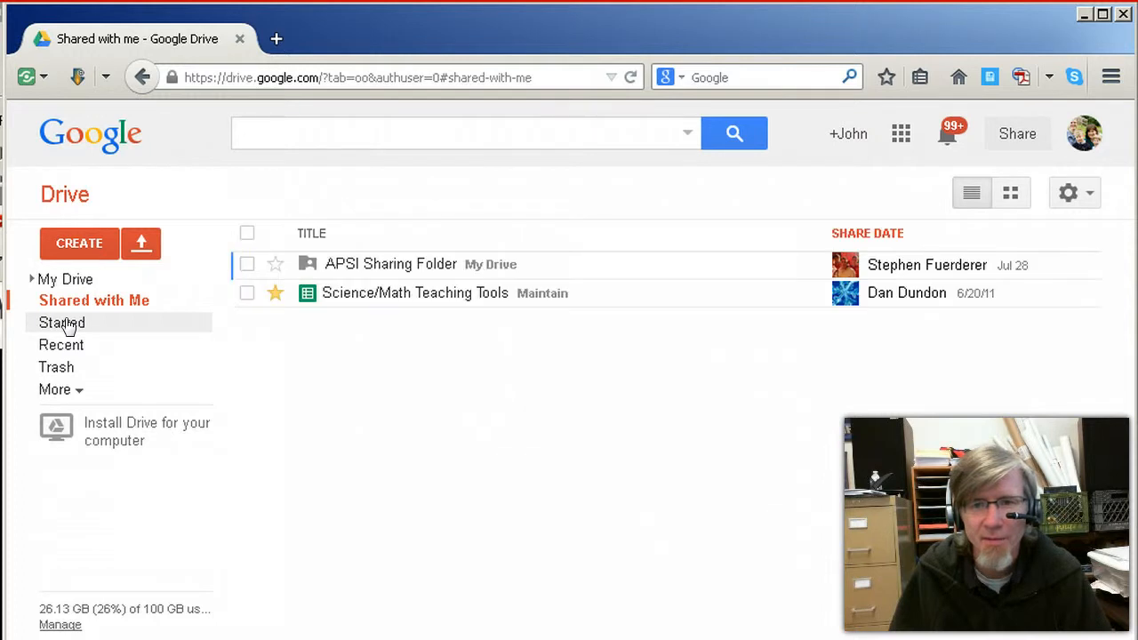
Open the Class View - 7TH PERIOD folder from the starred items
left_click(66, 323)
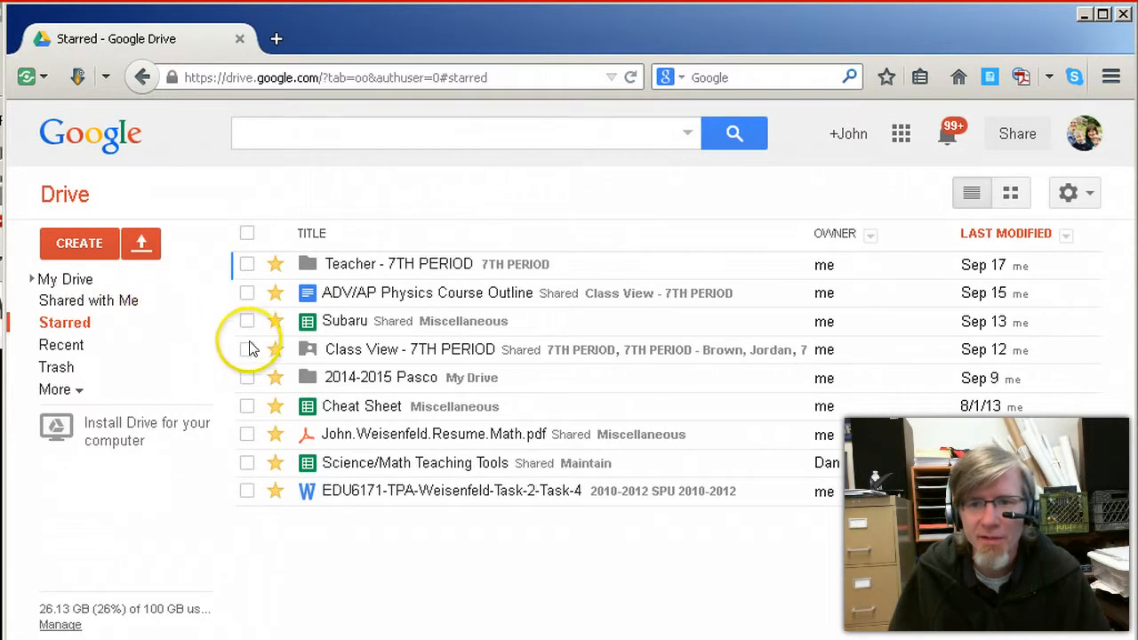
left_click(364, 349)
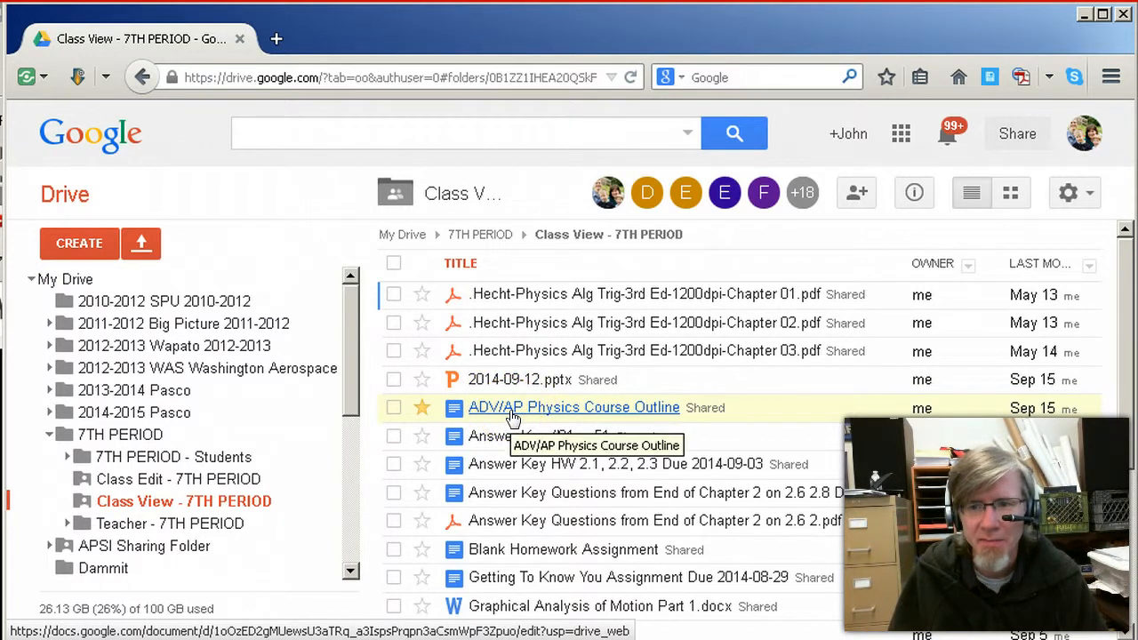
Find and open the "Toy Lab Data Spreadsheet - Make A Copy!" file in the Class View - 7TH PERIOD folder
scroll(510, 425, "down", 1)
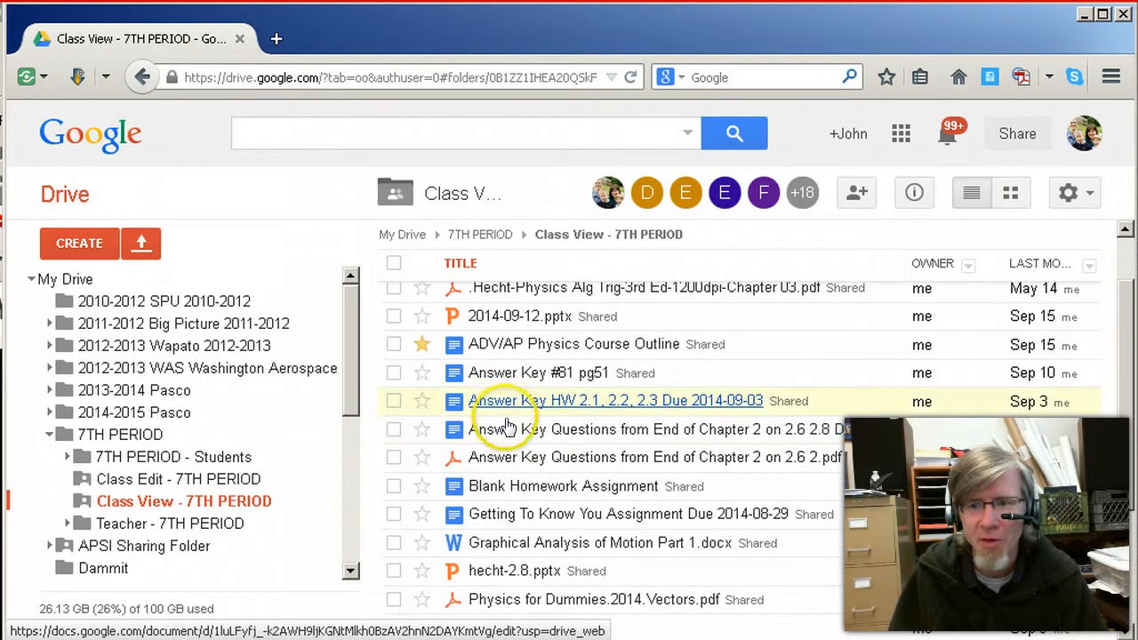
scroll(508, 429, "down", 1)
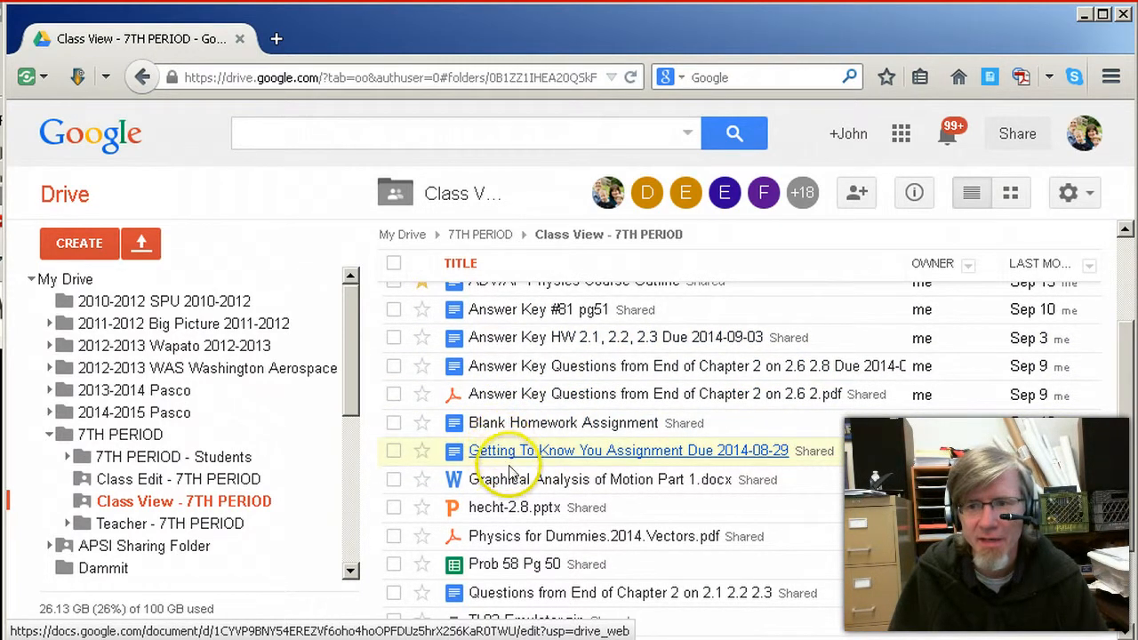
scroll(512, 455, "down", 1)
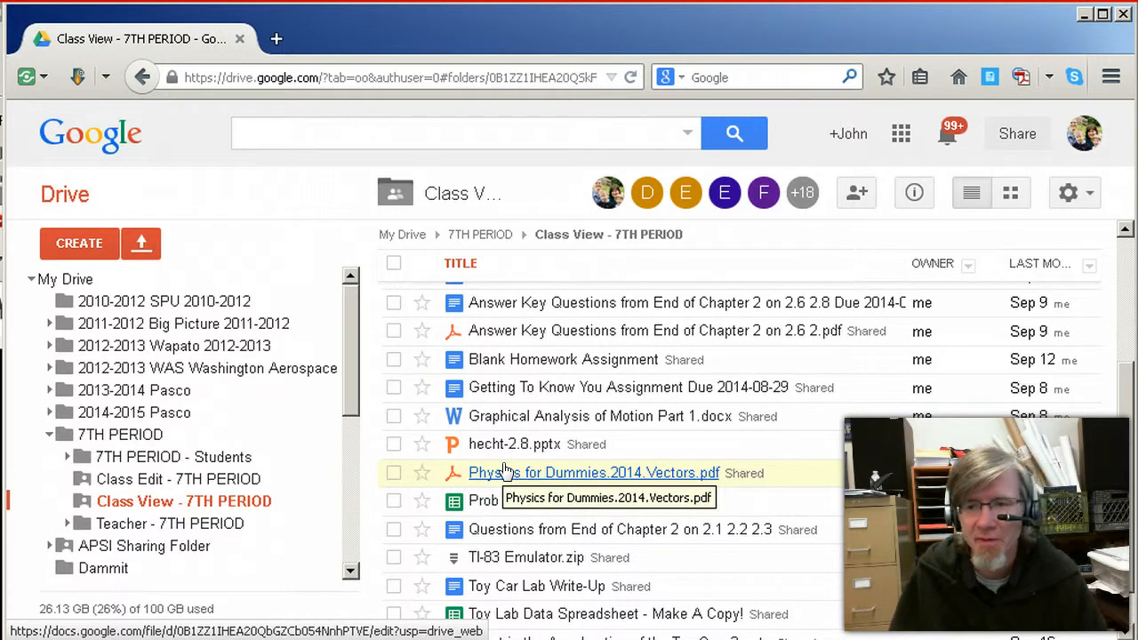
left_click(530, 502)
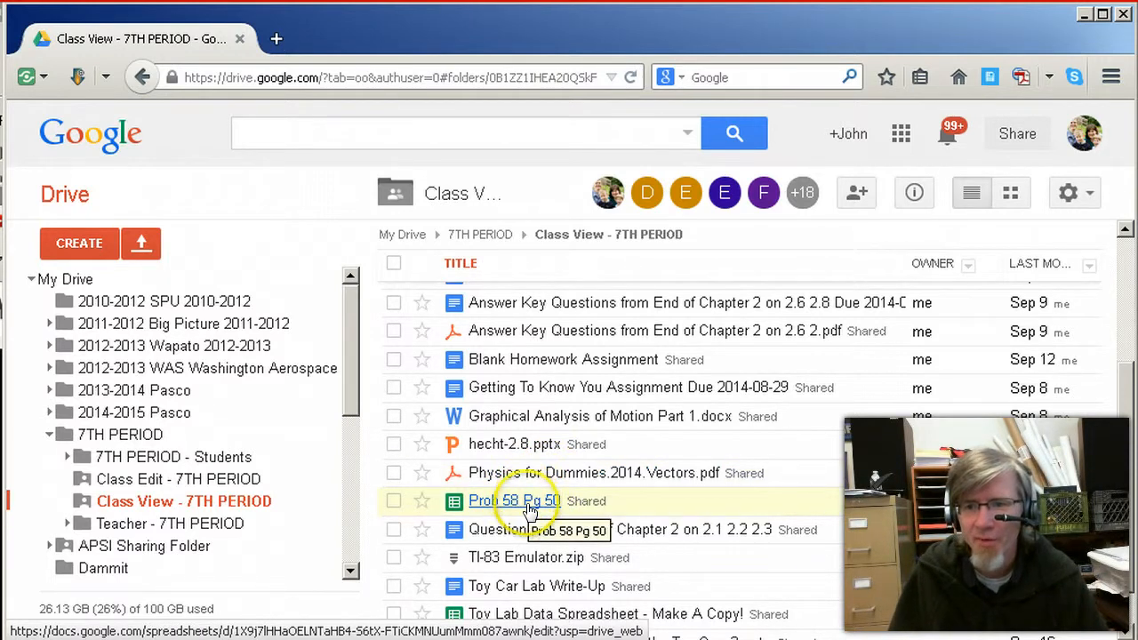
scroll(530, 511, "down", 1)
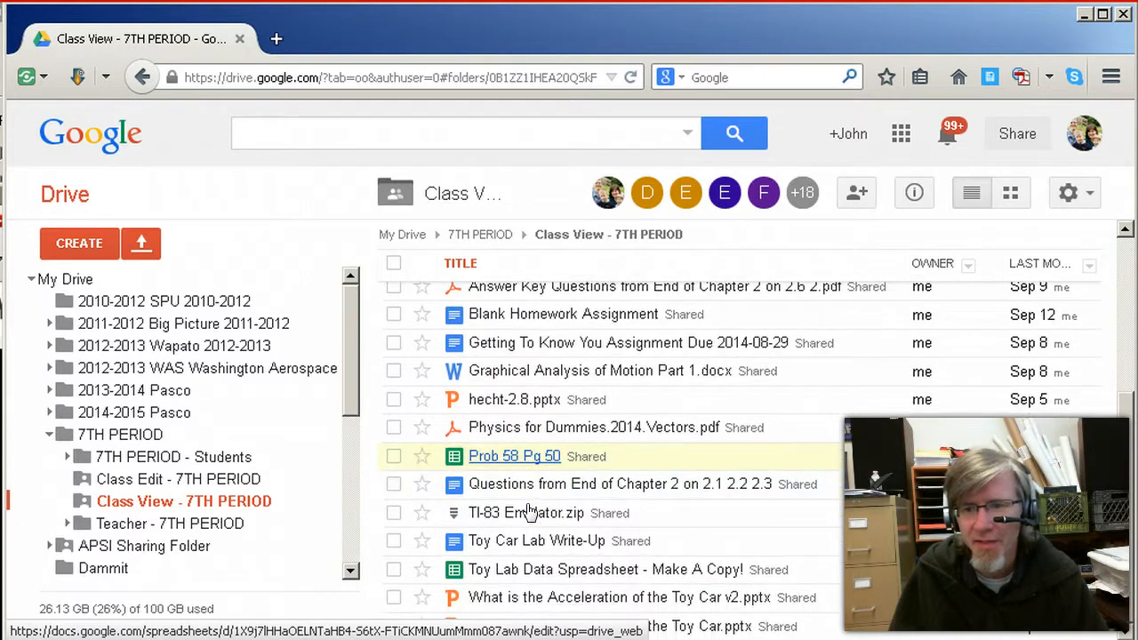
left_click(535, 500)
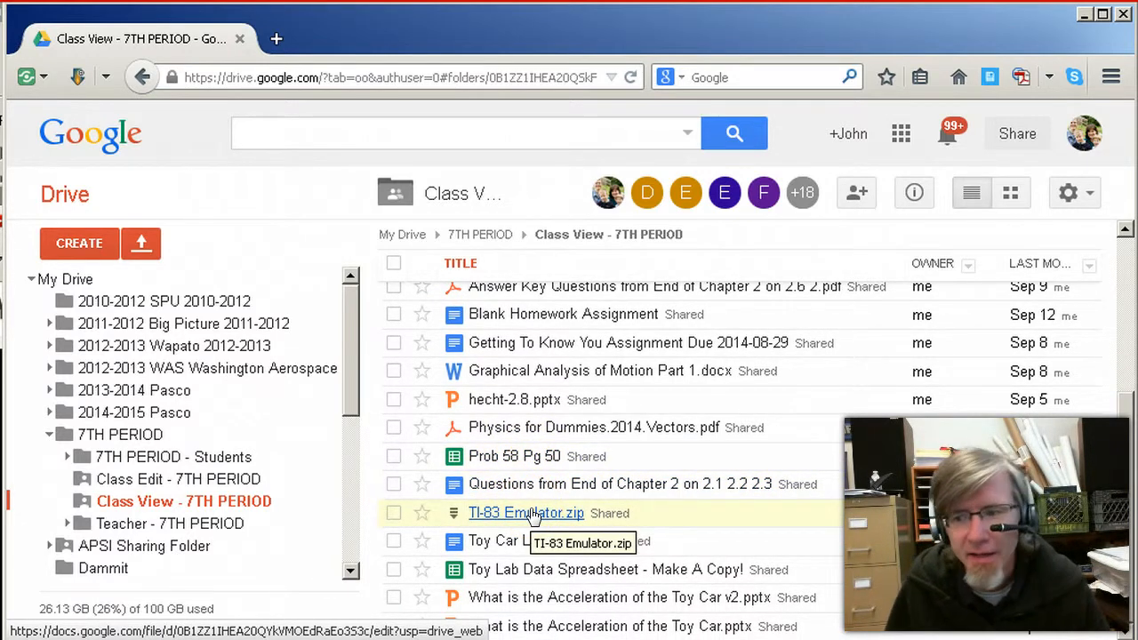
left_click(527, 519)
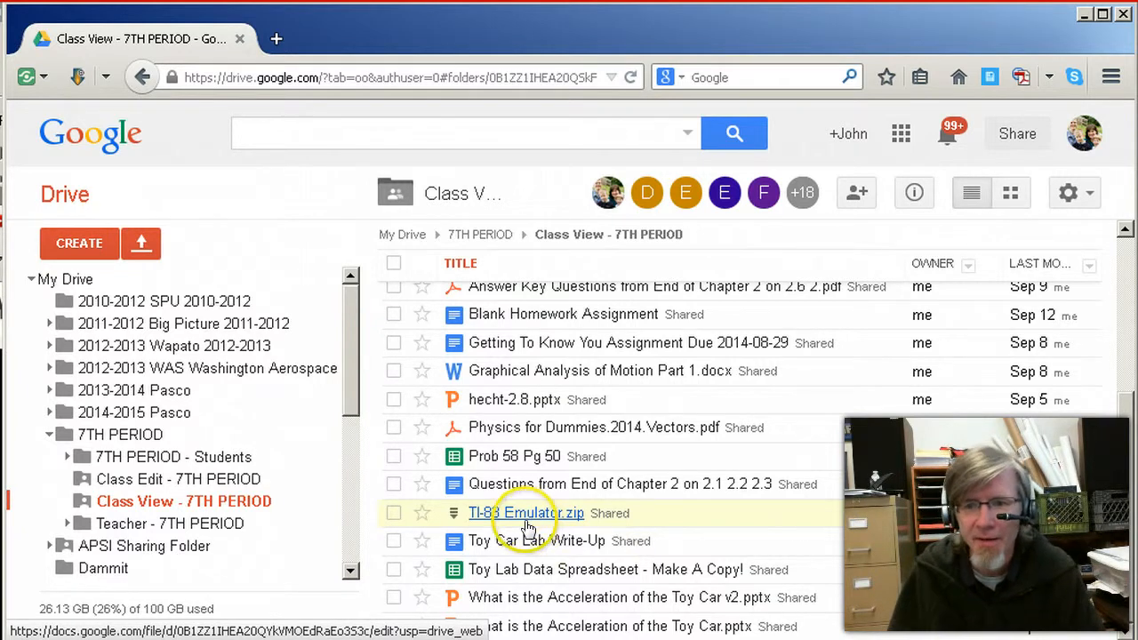
left_click(578, 573)
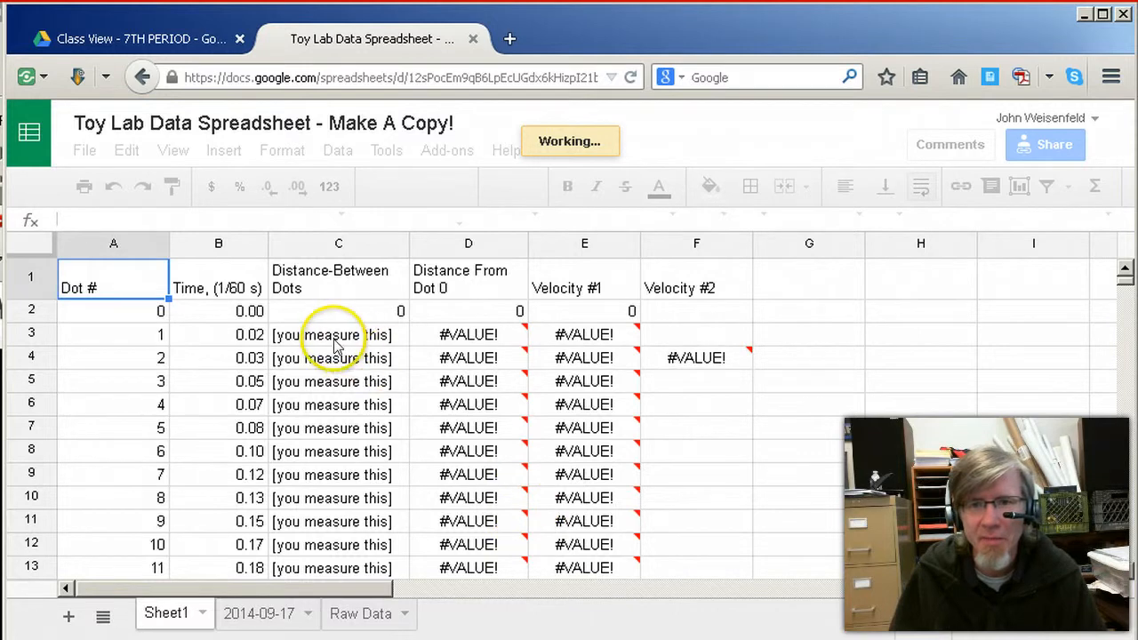
Make a copy of the spreadsheet named "Copy of Toy Lab Data Spreadsheet - Video Copy" without sharing it with the same people
left_click(85, 153)
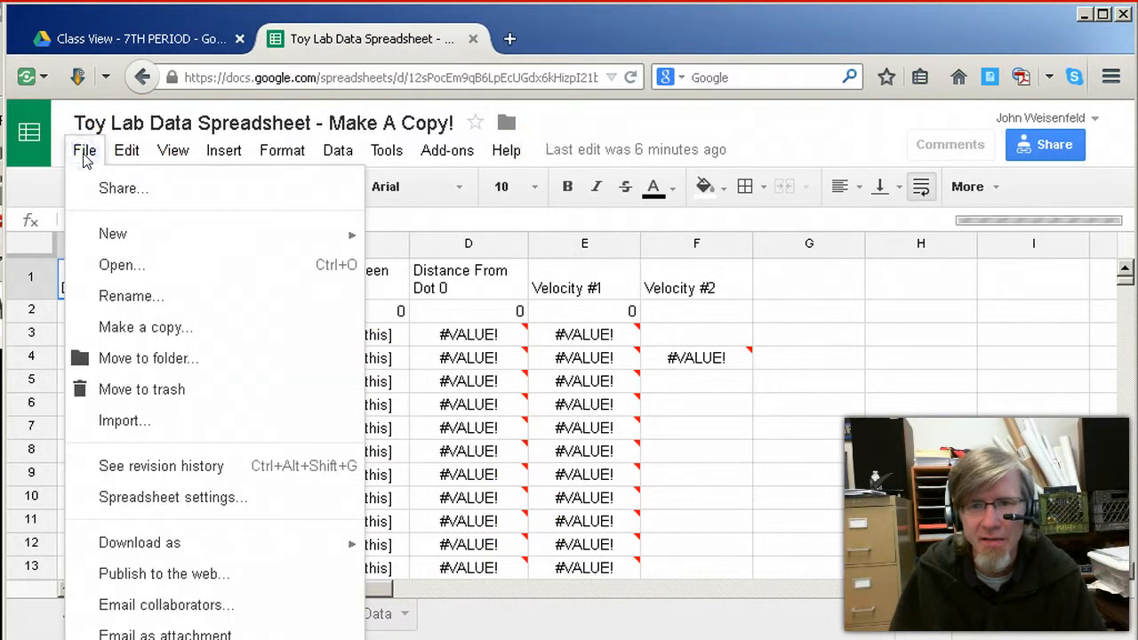
left_click(115, 325)
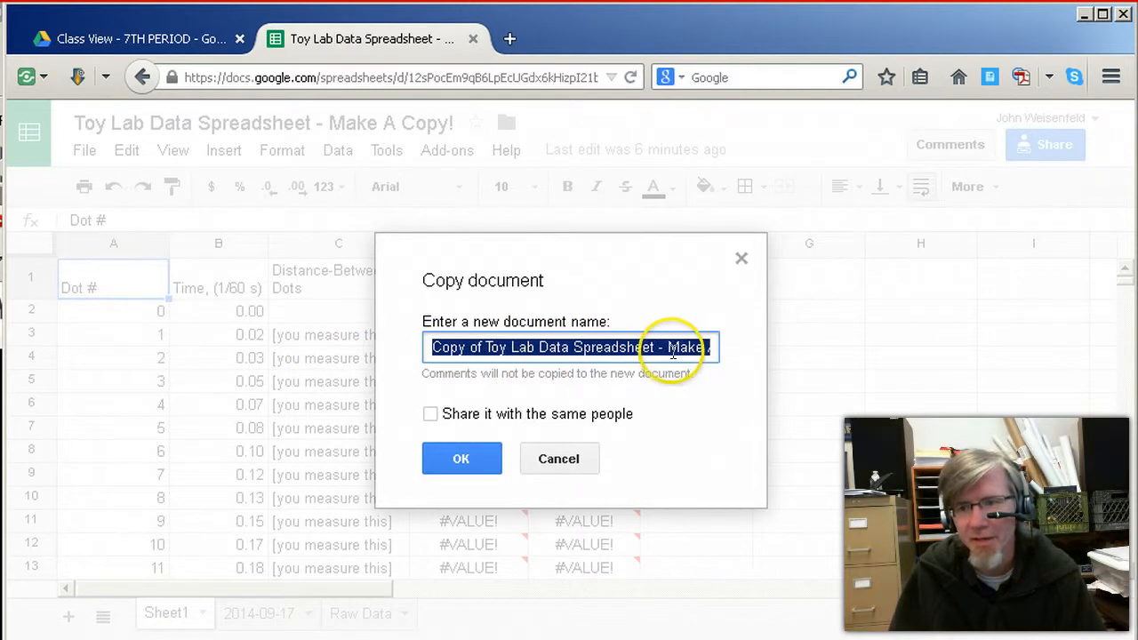
mouse_move(669, 351)
left_mouse_down()
mouse_move(755, 355)
mouse_move(692, 353)
left_mouse_up()
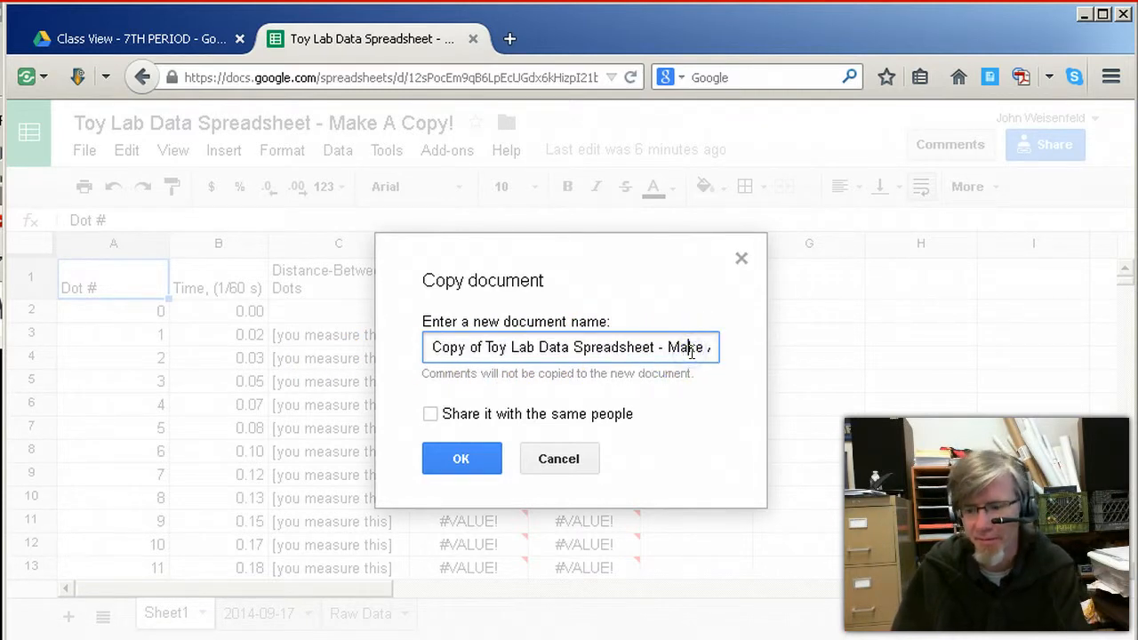
key("End")
key("BackSpace")
key("BackSpace")
key("BackSpace")
key("BackSpace")
key("BackSpace")
key("BackSpace")
key("BackSpace")
key("BackSpace")
key("BackSpace")
key("BackSpace")
key("BackSpace")
key("BackSpace")
key("BackSpace")
key("BackSpace")
key("BackSpace")
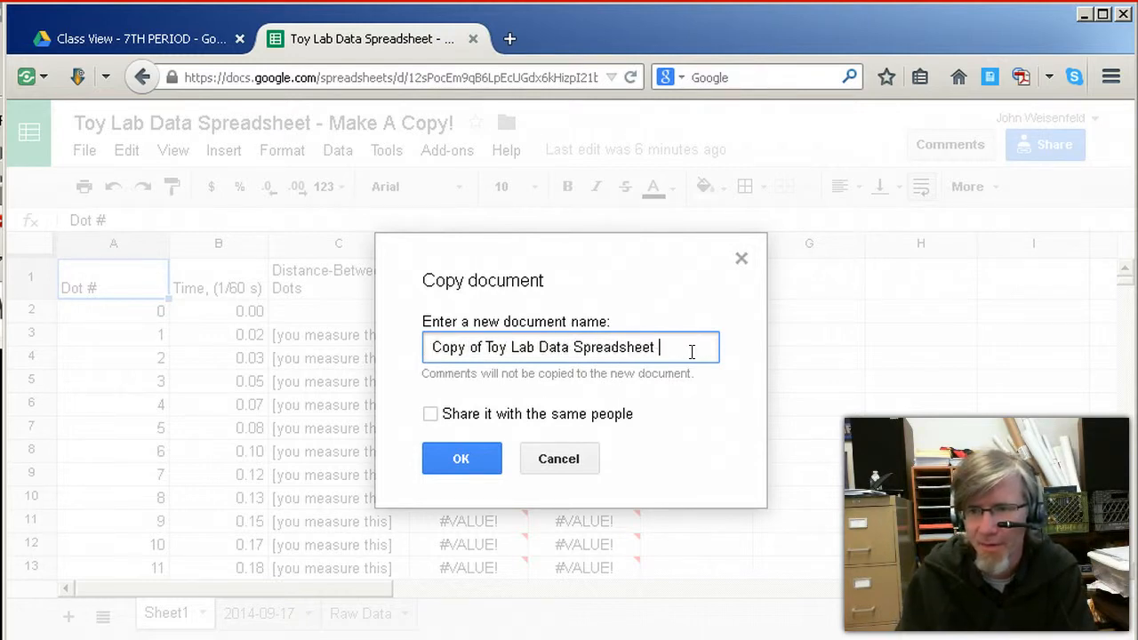
type("- Video")
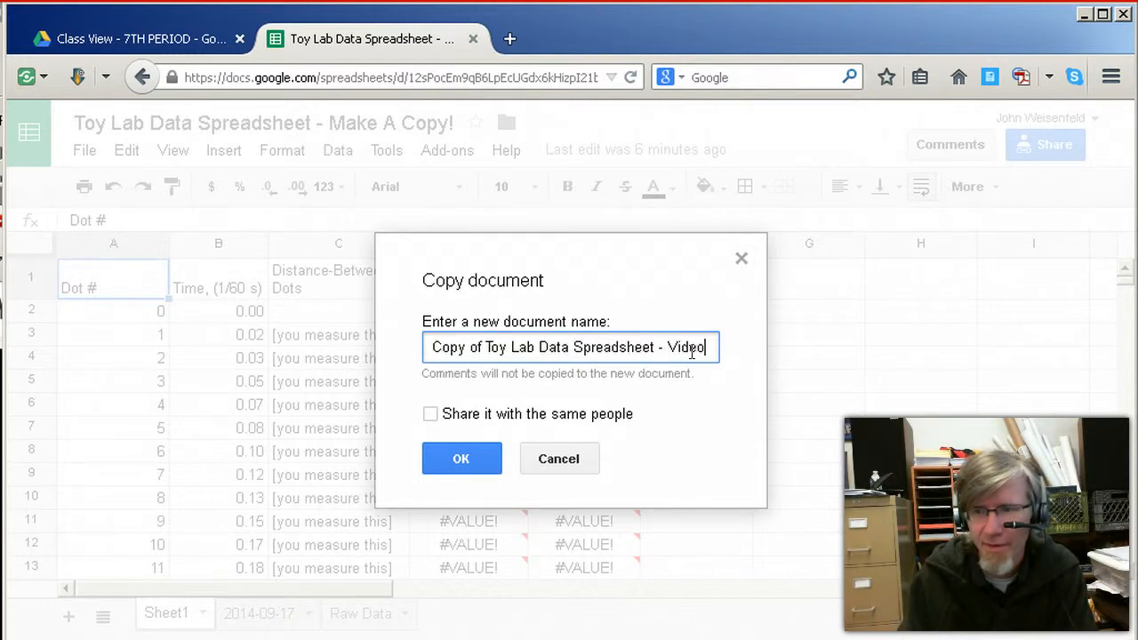
type(" Copy")
key("Tab")
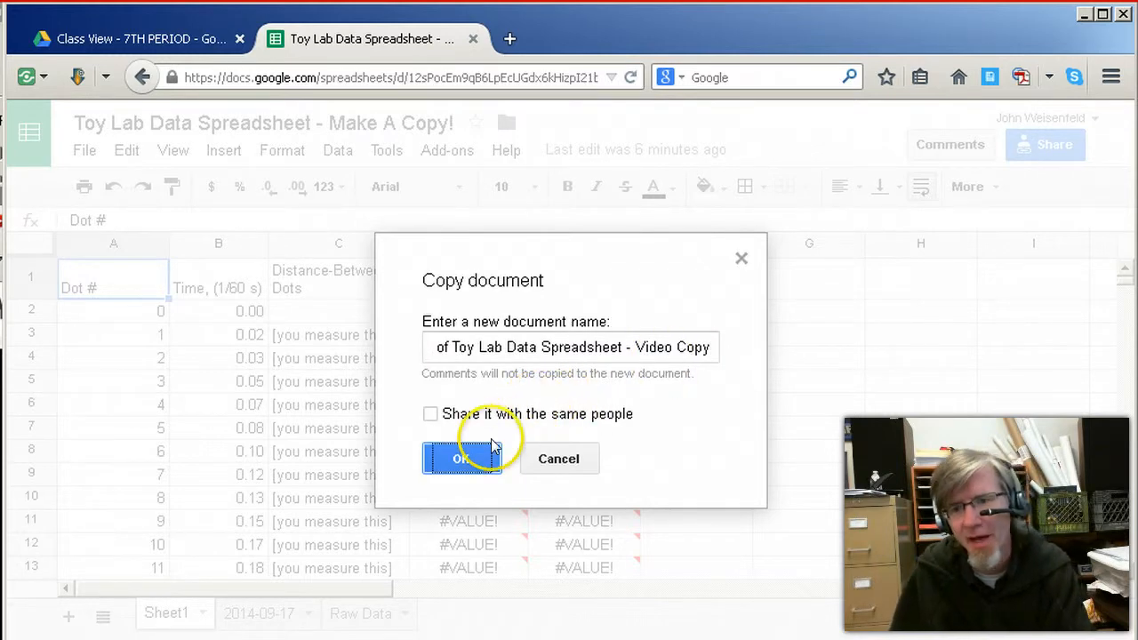
left_click(470, 458)
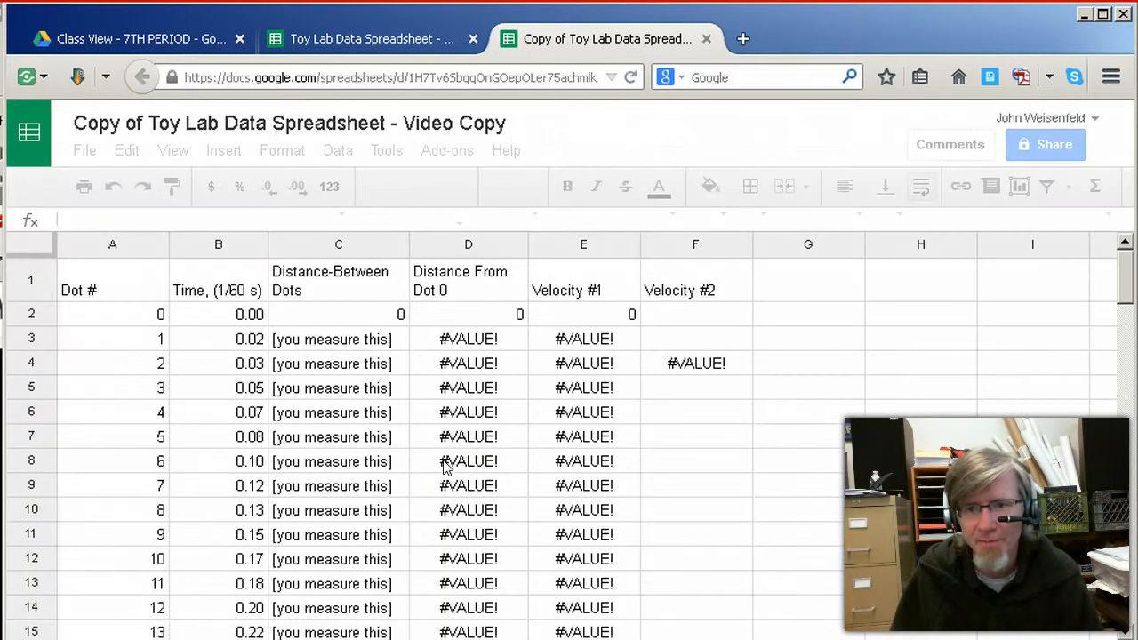
left_click(453, 451)
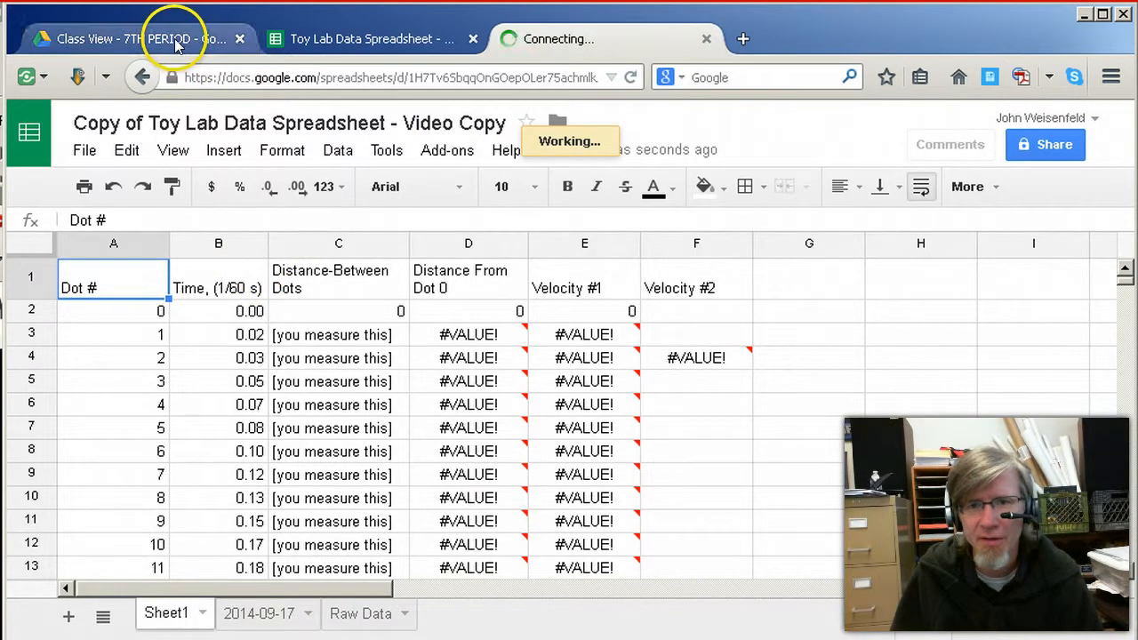
Return to My Drive and open "Copy of Toy Lab Data Spreadsheet - Video Copy" from the file list
left_click(157, 35)
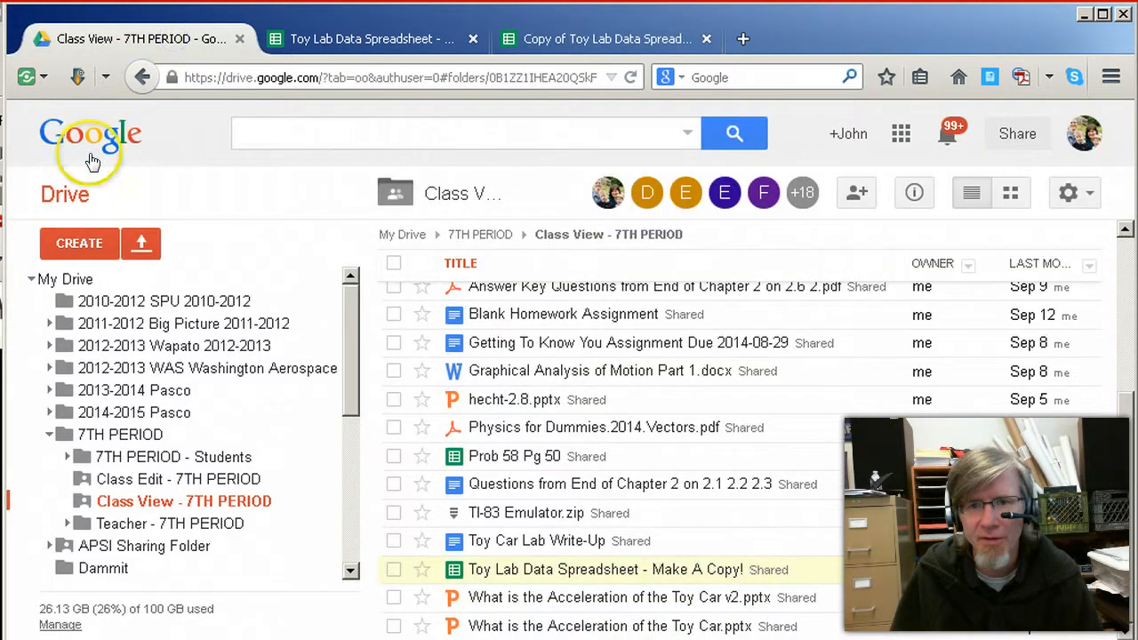
left_click(53, 281)
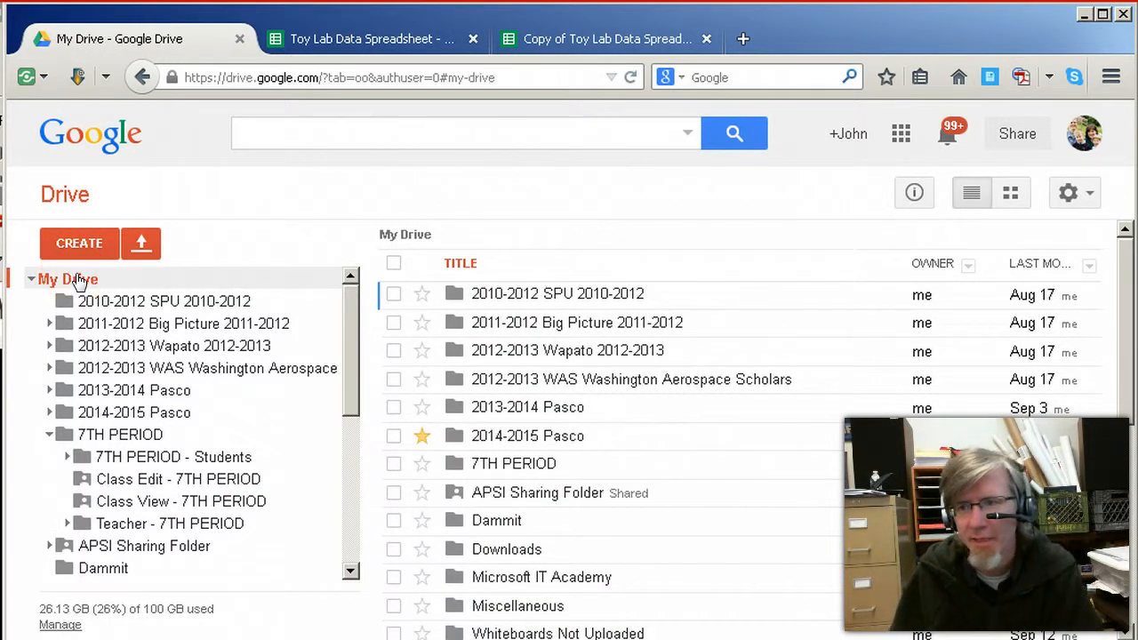
left_click_drag(1123, 323, 1129, 440)
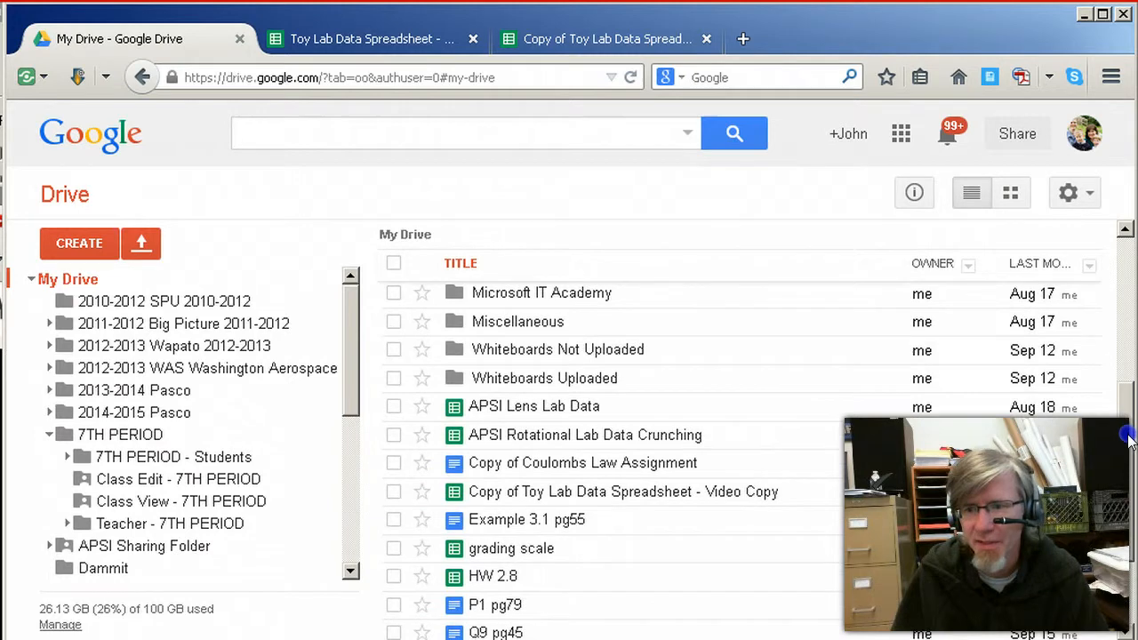
left_click(622, 495)
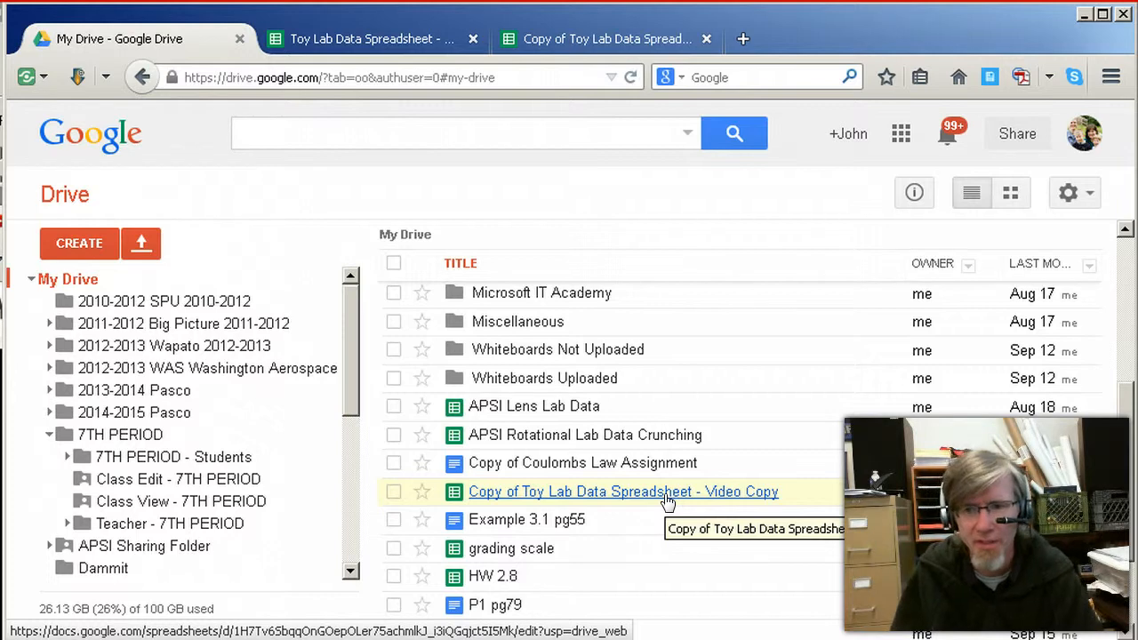
left_click(665, 496)
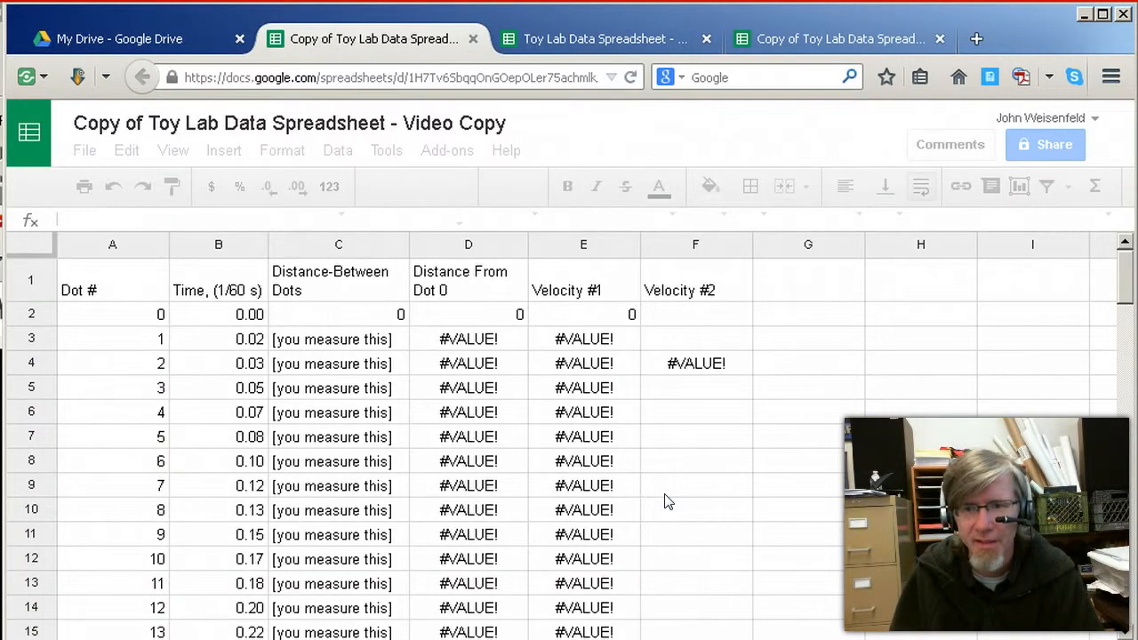
Look through the dot, time, distance and velocity rows of Sheet1 in the copied spreadsheet
scroll(669, 502, "down", 4)
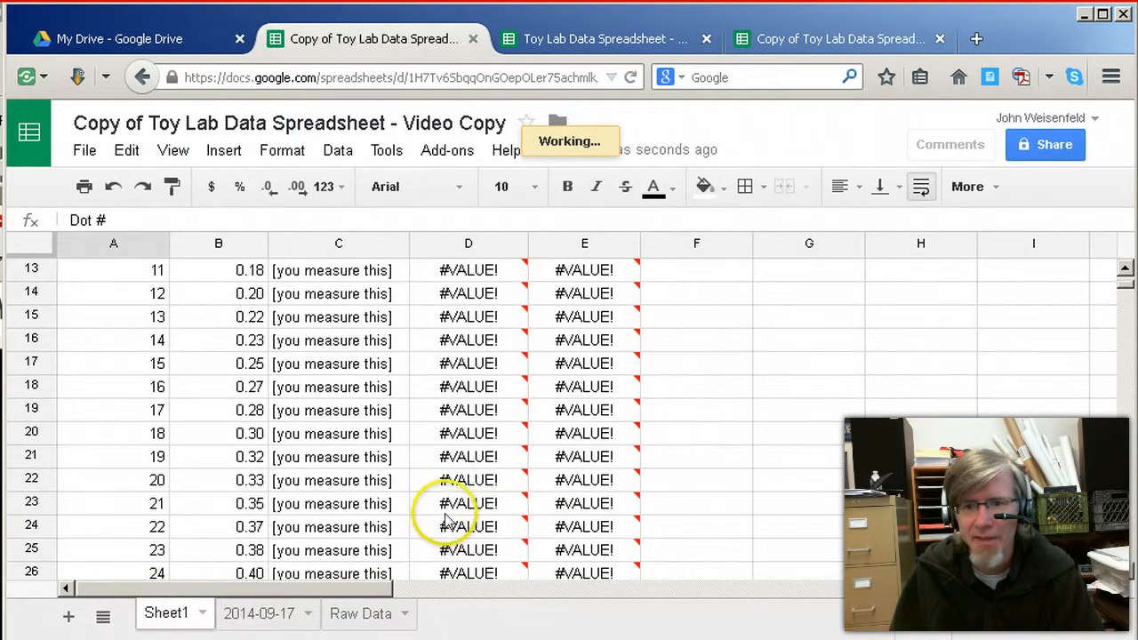
left_click(167, 620)
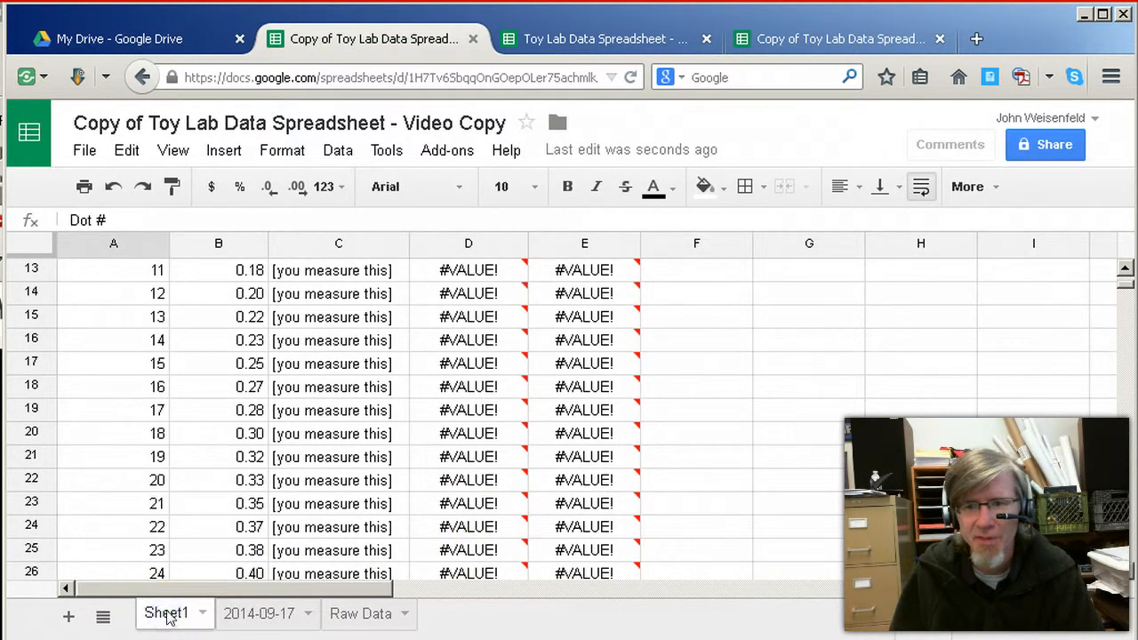
scroll(199, 533, "up", 4)
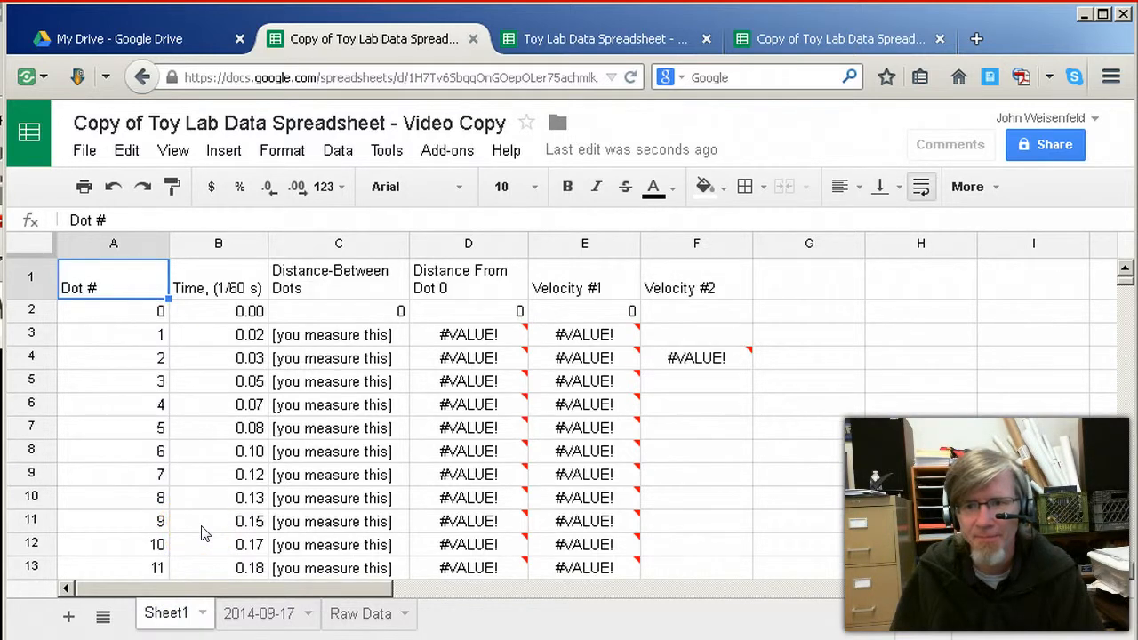
scroll(201, 534, "down", 6)
scroll(201, 533, "up", 2)
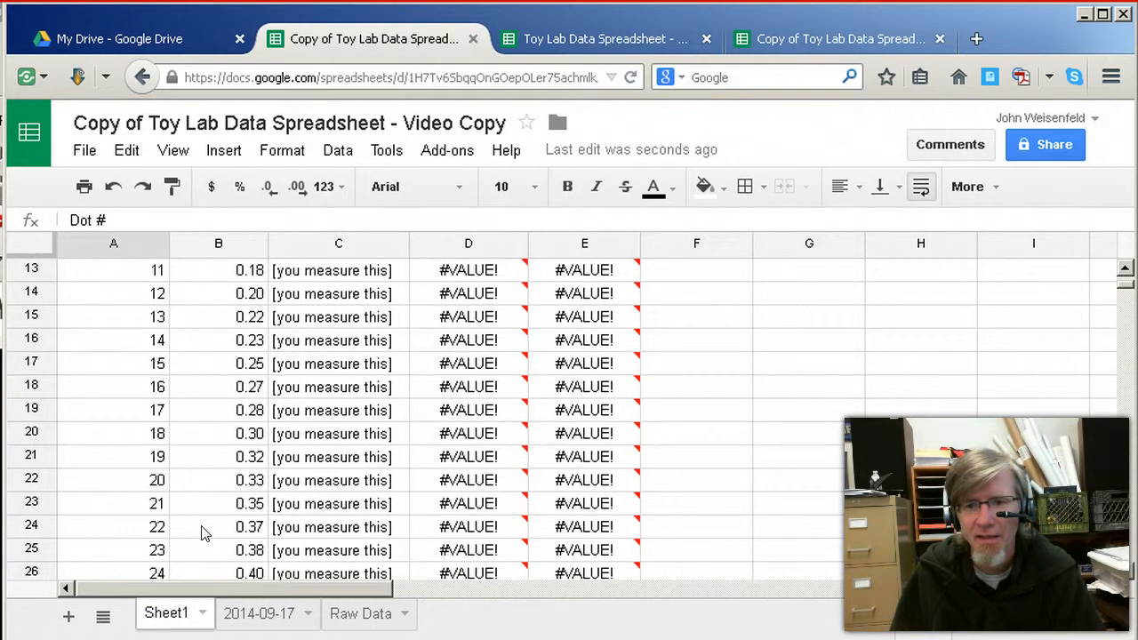
scroll(200, 533, "up", 3)
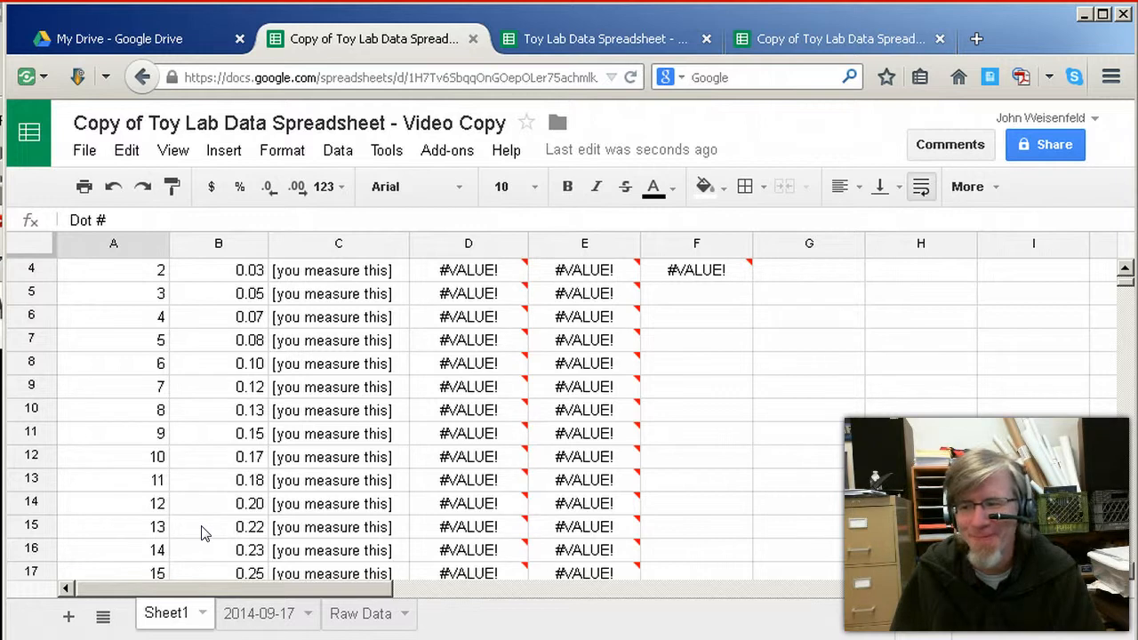
Open the 2014-09-17 sheet, check the Raw Data sheet, and return to the 2014-09-17 sheet
left_click(266, 613)
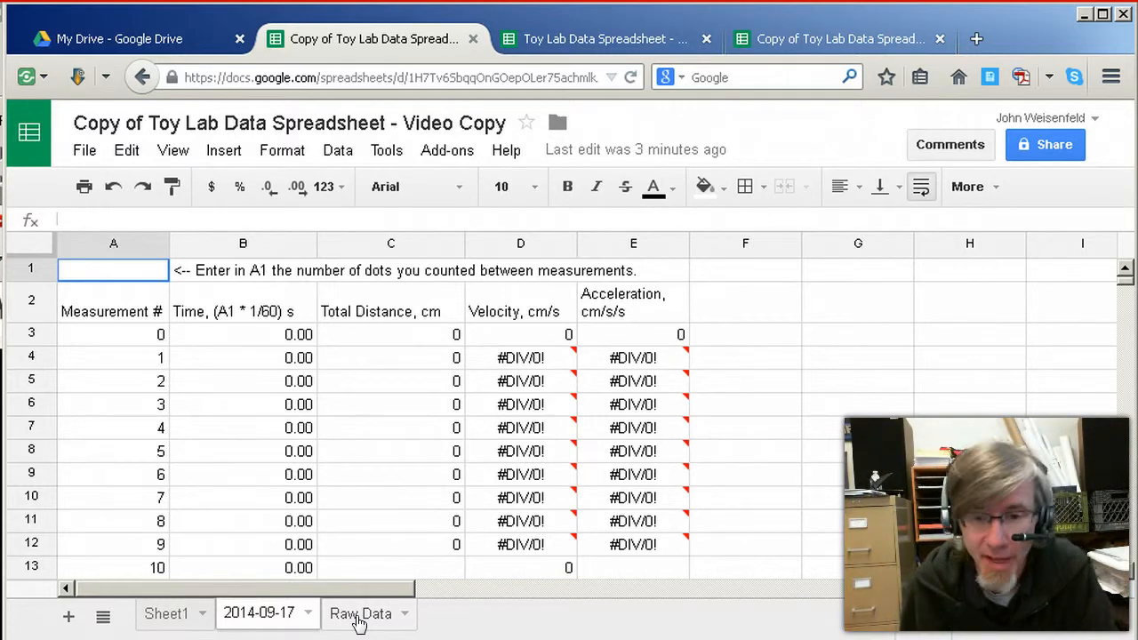
left_click(358, 621)
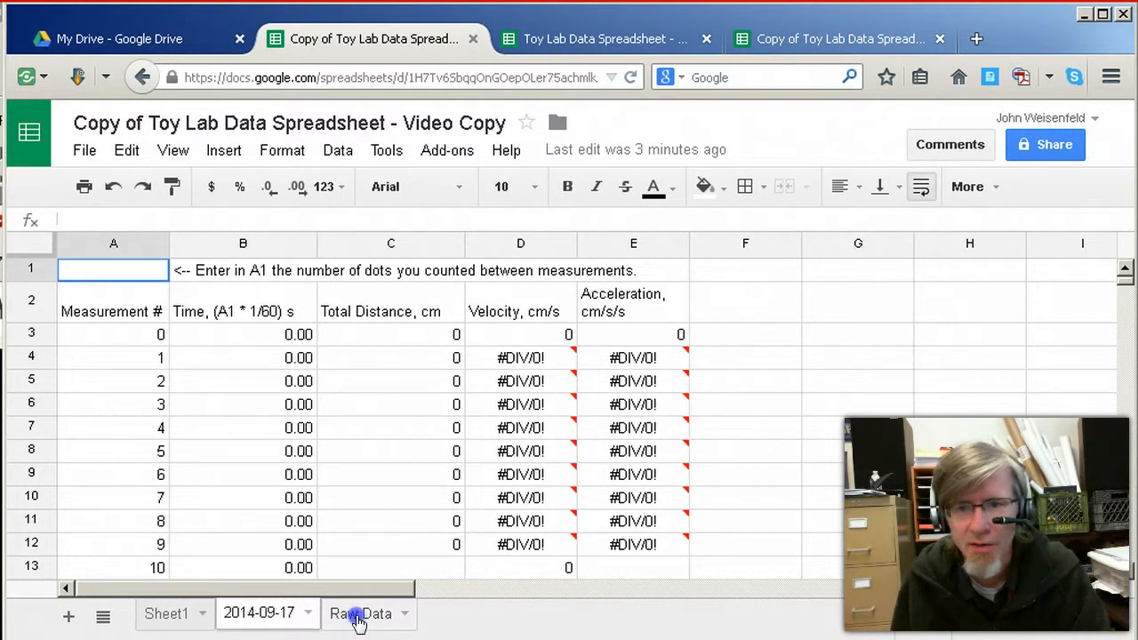
left_click(258, 614)
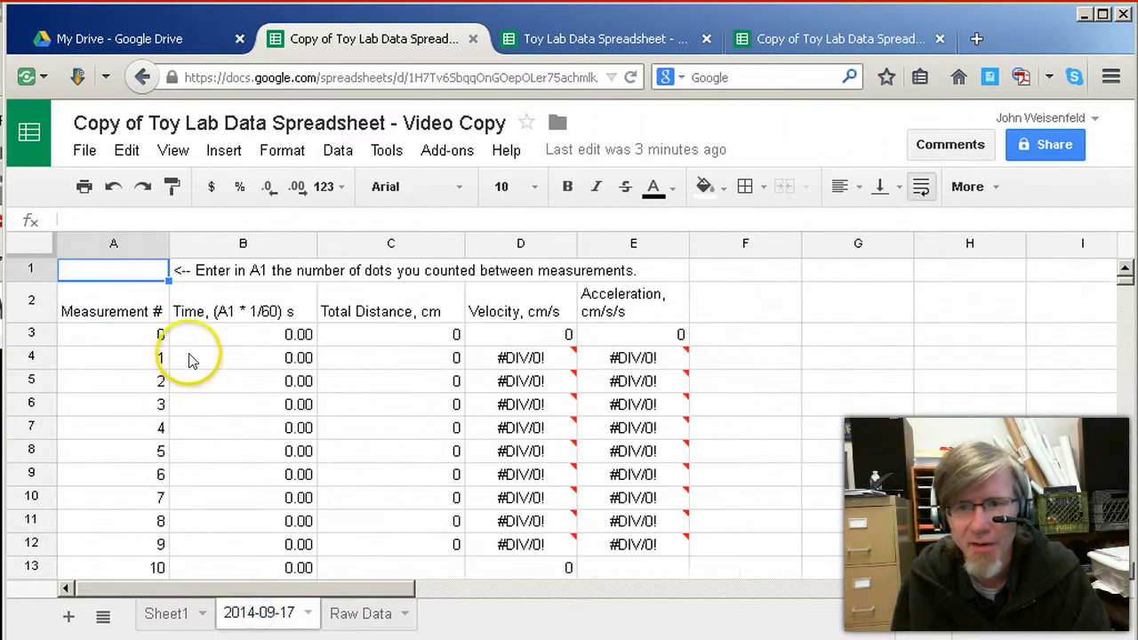
Enter 10 in A1 as the number of dots between measurements, and check the time formulas in B3 and B4
left_click(129, 271)
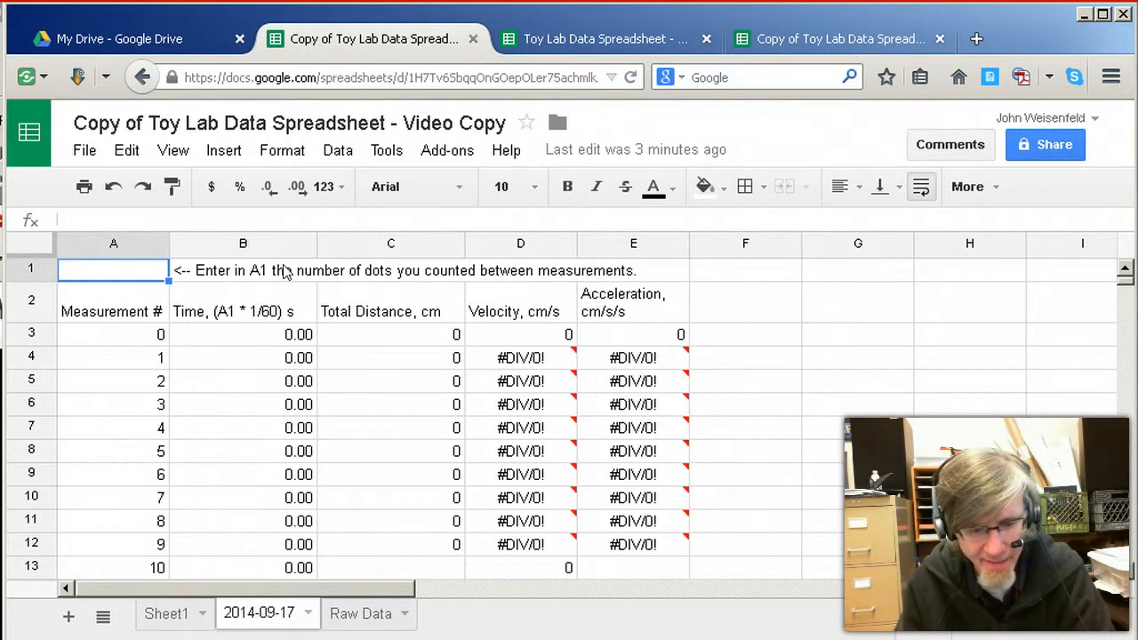
type("10")
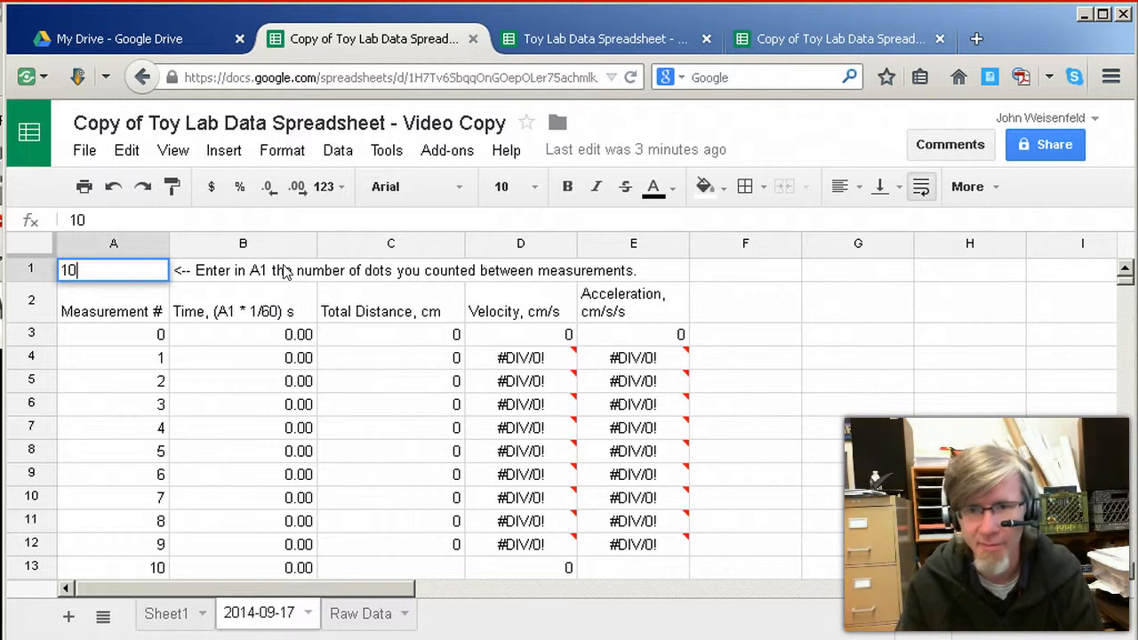
key("Return")
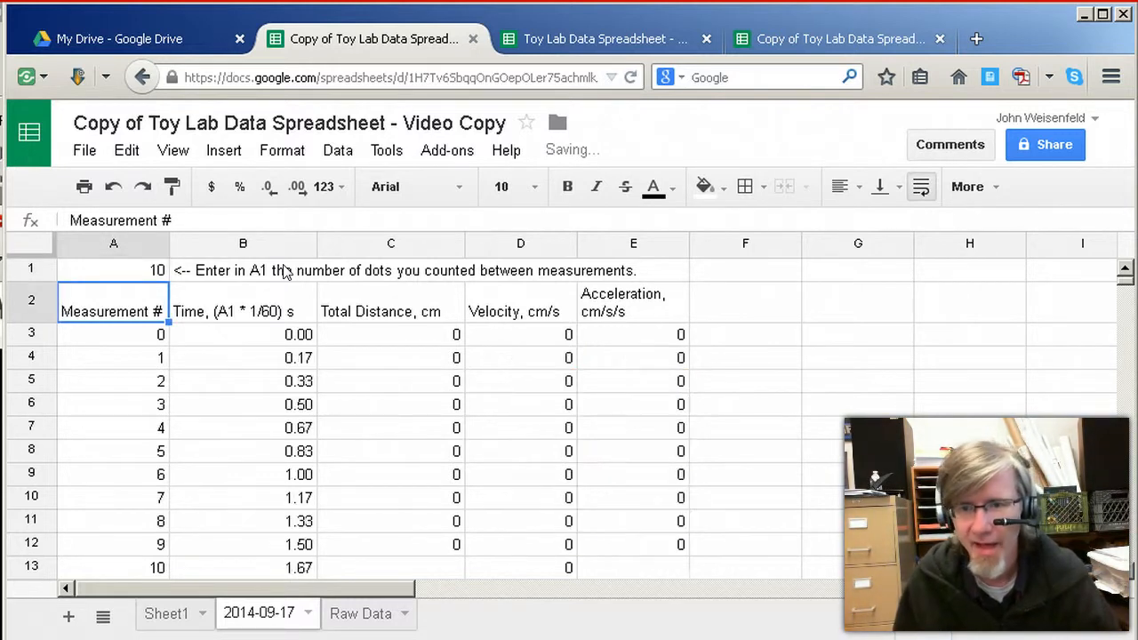
left_click(297, 338)
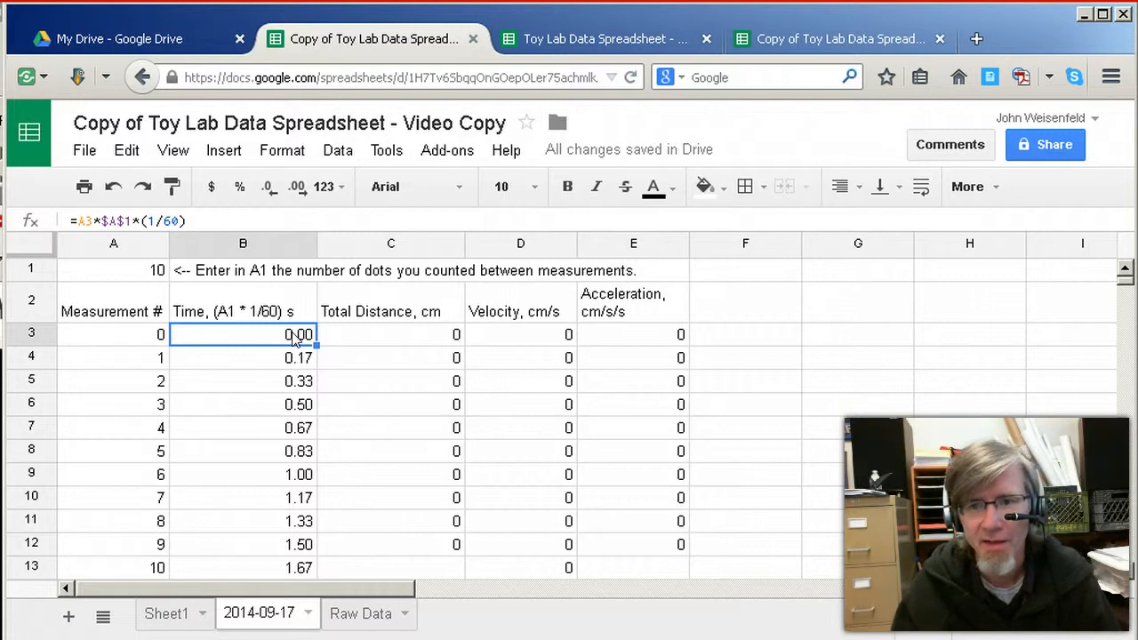
key("Down")
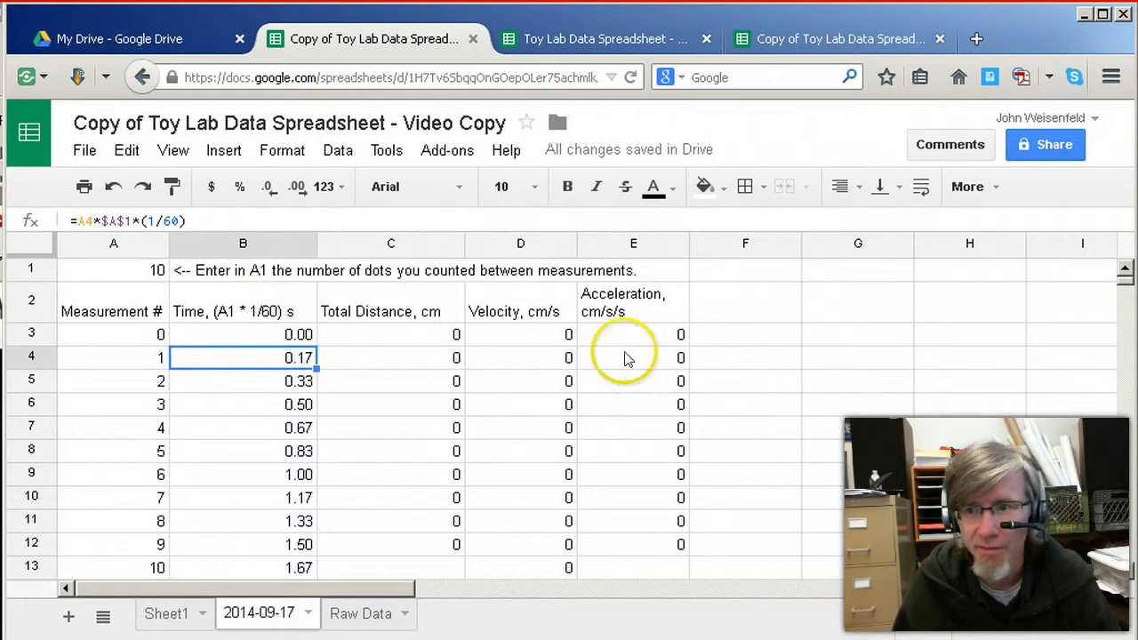
Enter 10/60 in the empty cell G4 as a trial time calculation
left_click(809, 362)
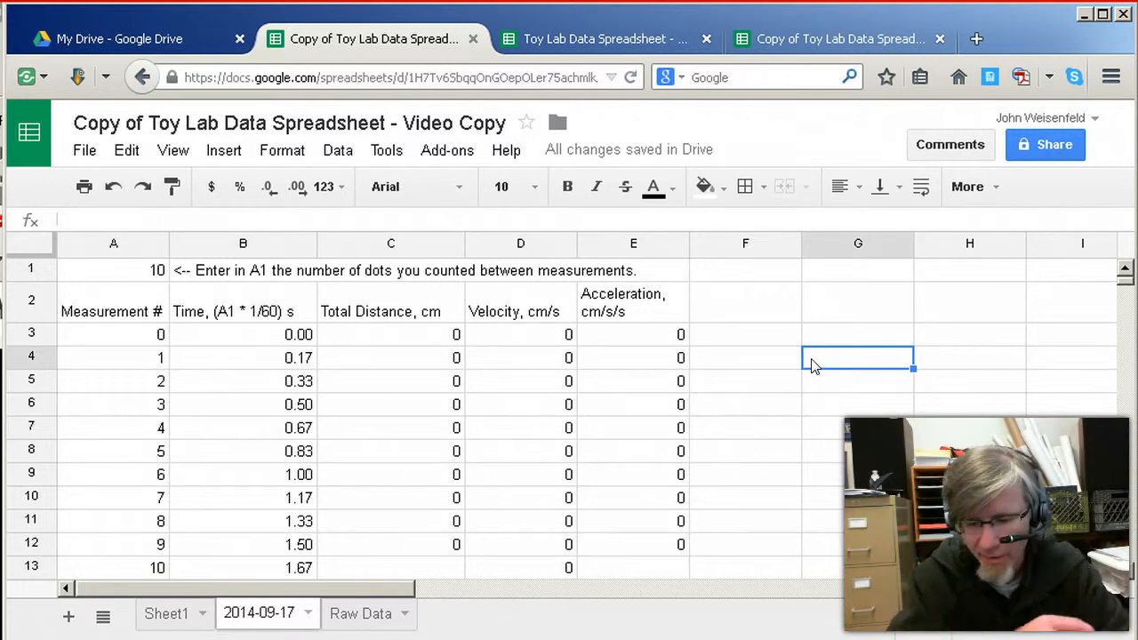
type("10")
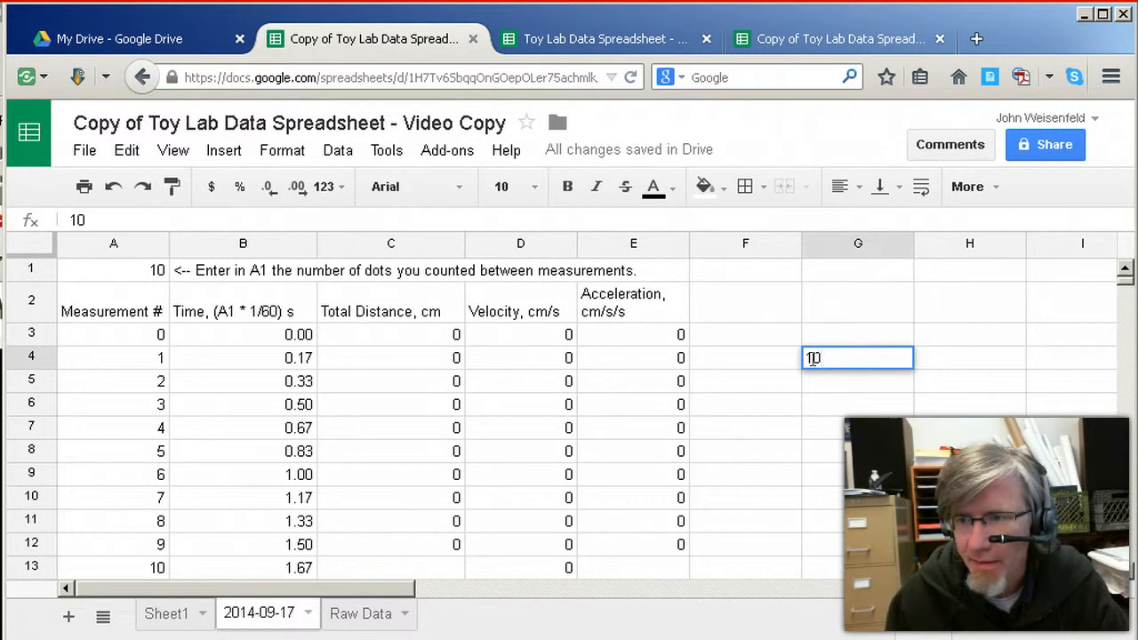
type("/60")
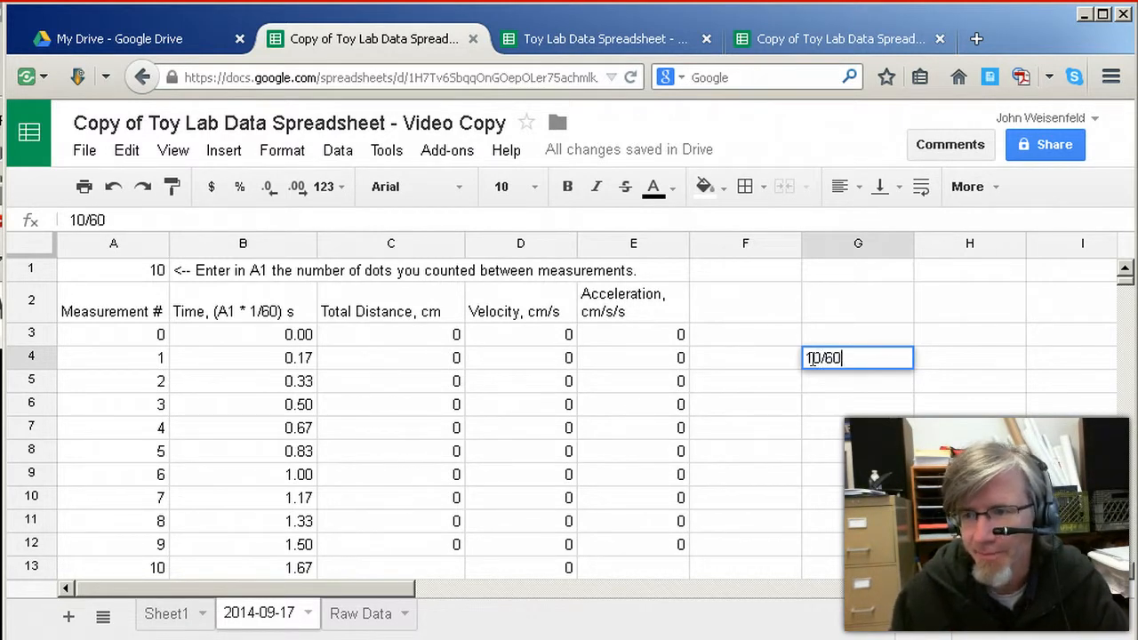
key("Return")
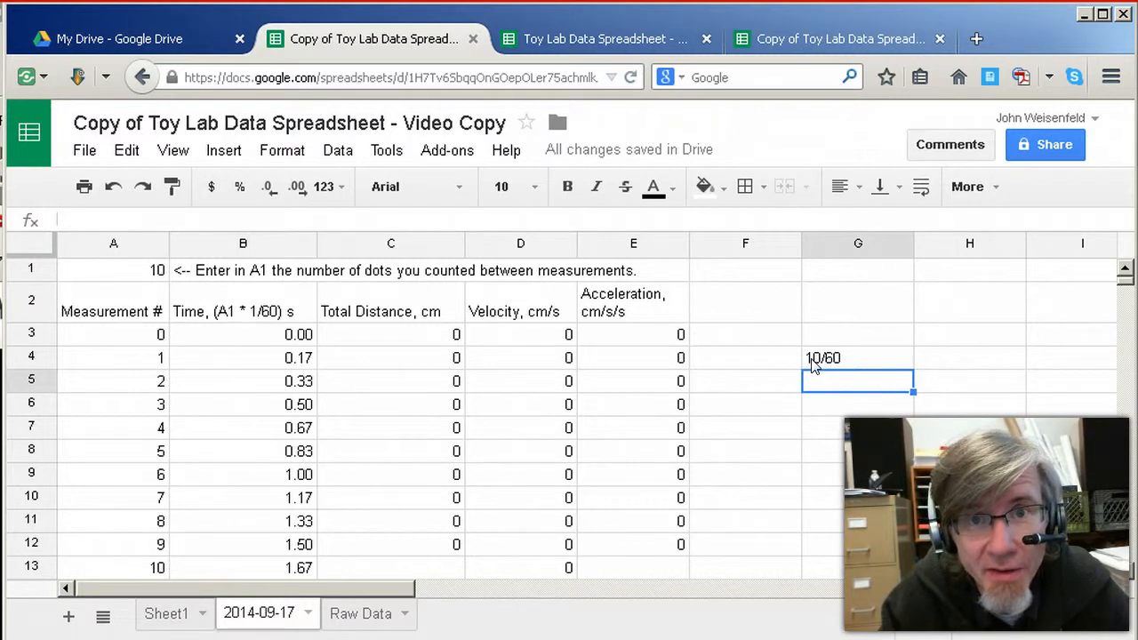
Replace the entry in G4 with the formula =10/60
left_click(812, 359)
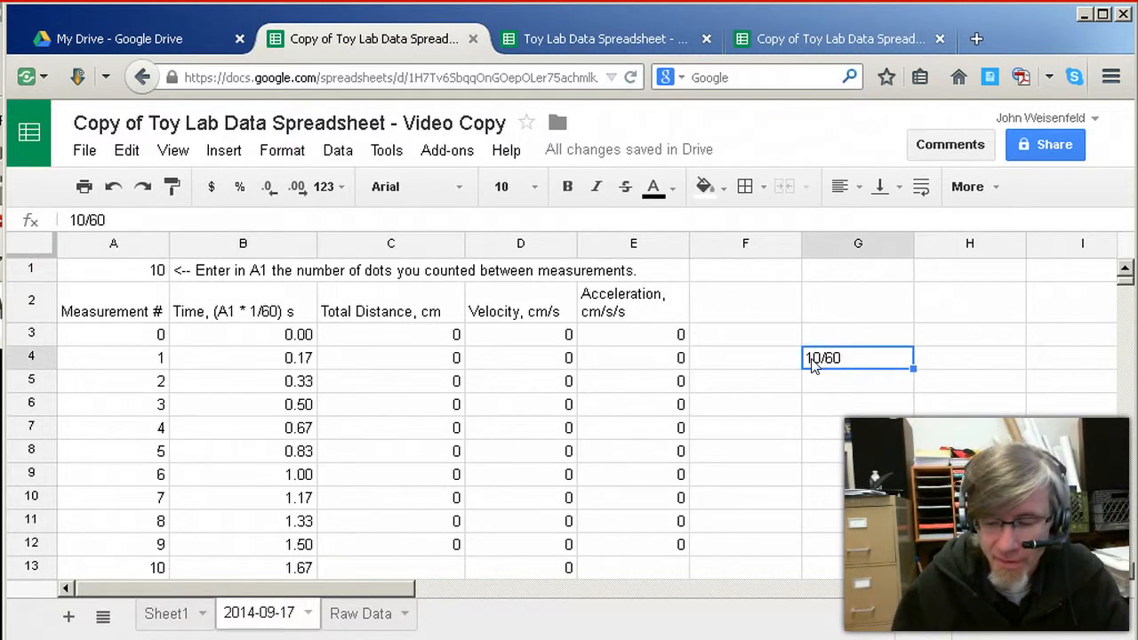
type("=10")
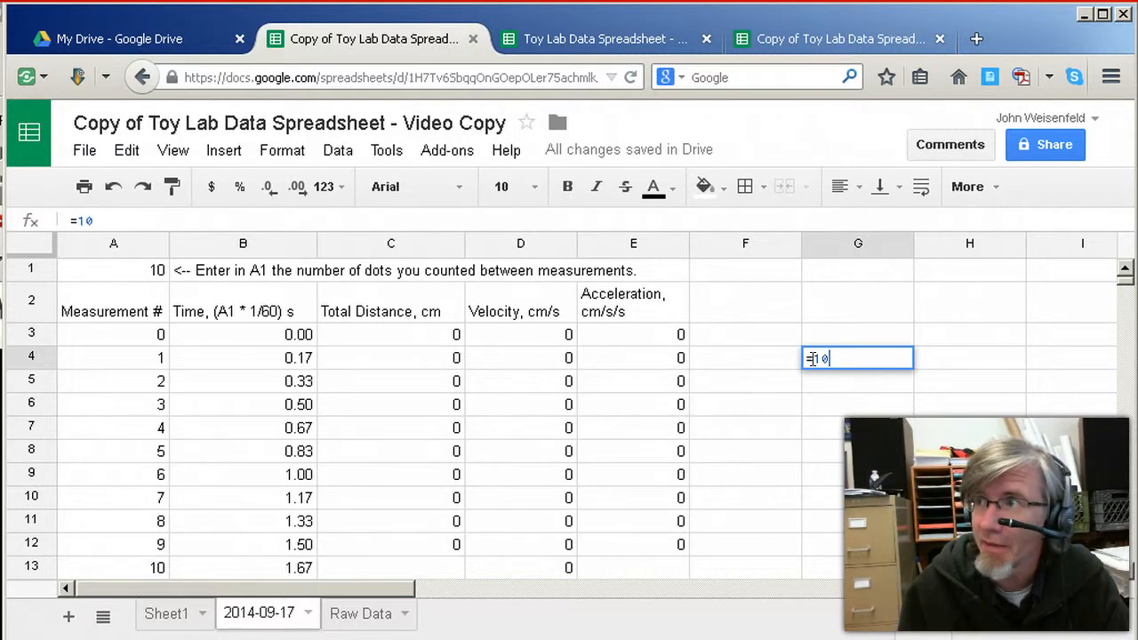
type("/60")
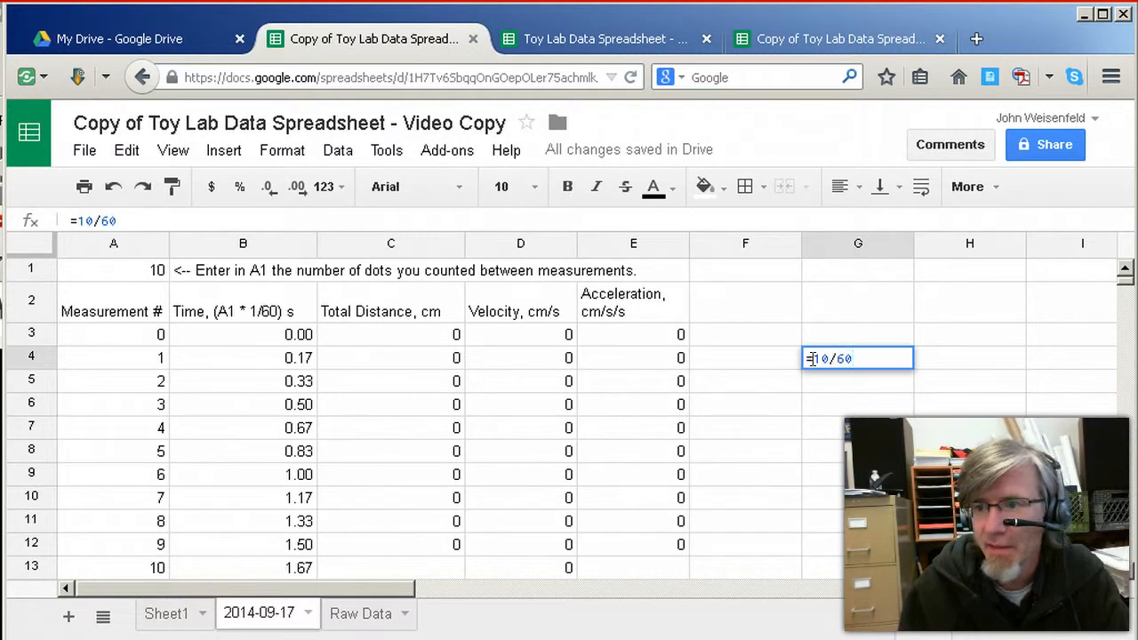
key("Return")
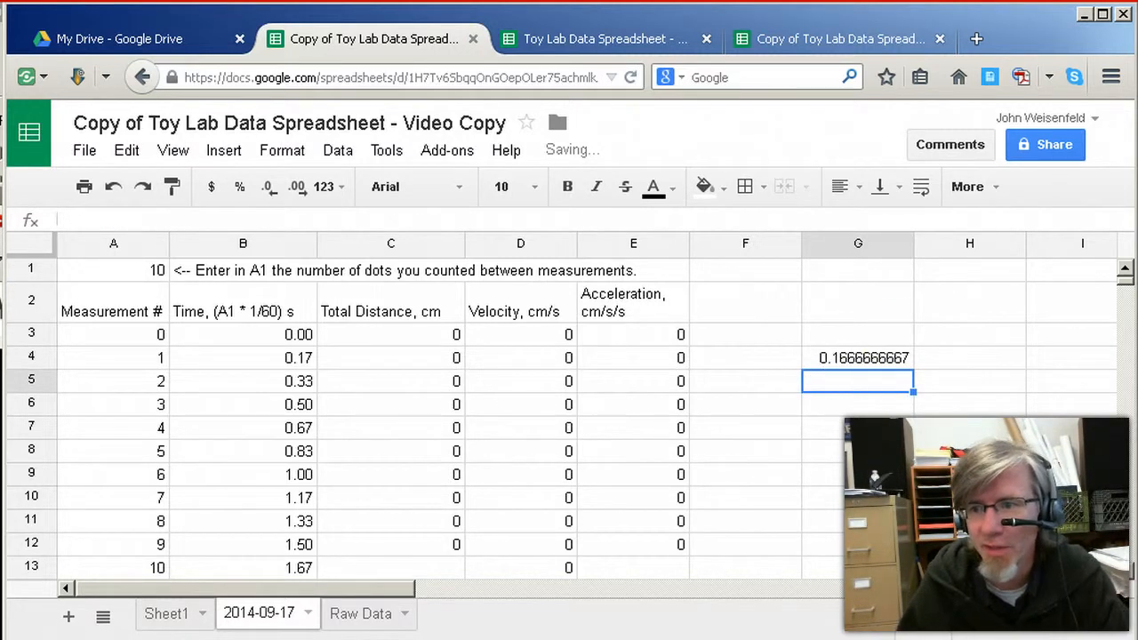
Compare the G4 trial calculation with the time formulas in B4 and B5, and delete it from G4
left_click(886, 363)
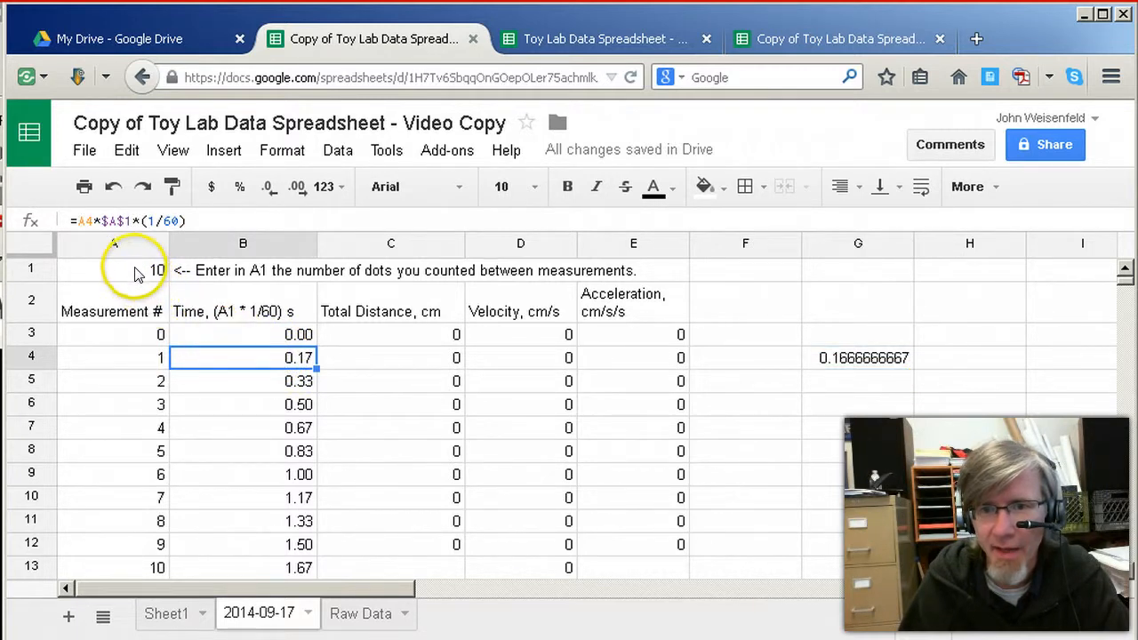
left_click(147, 358)
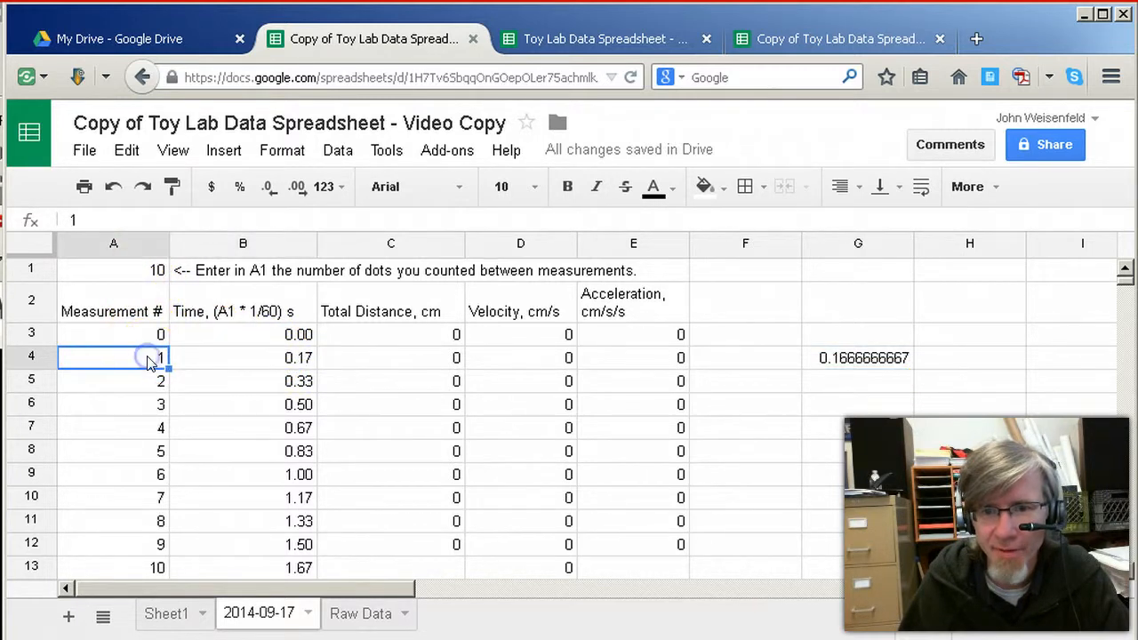
left_click(197, 359)
left_click(158, 360)
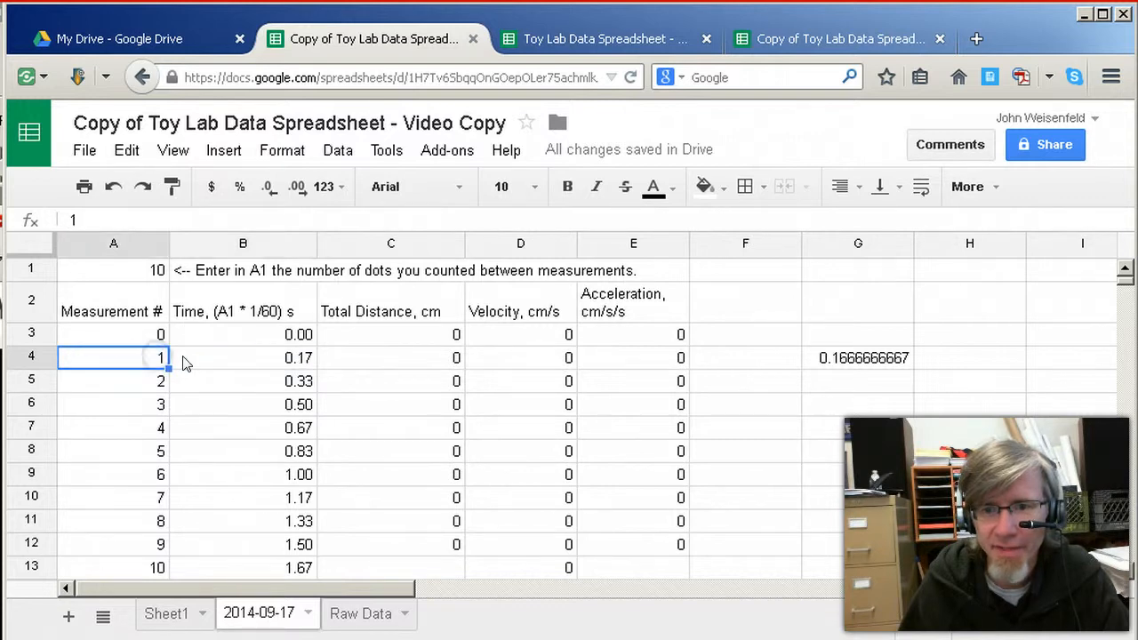
left_click(183, 363)
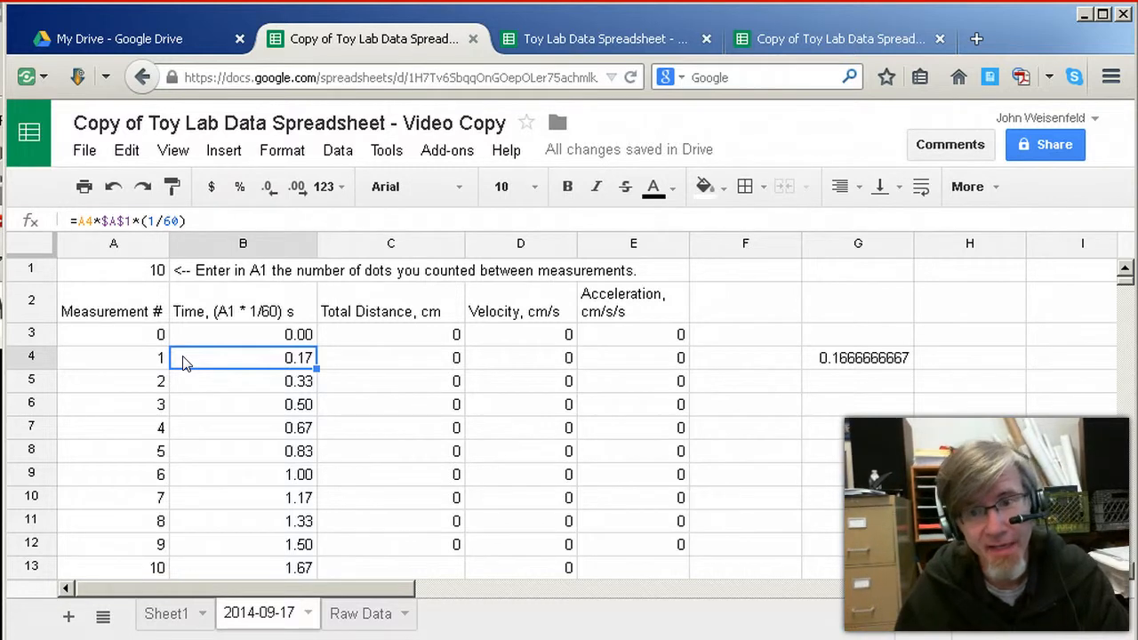
key("Down")
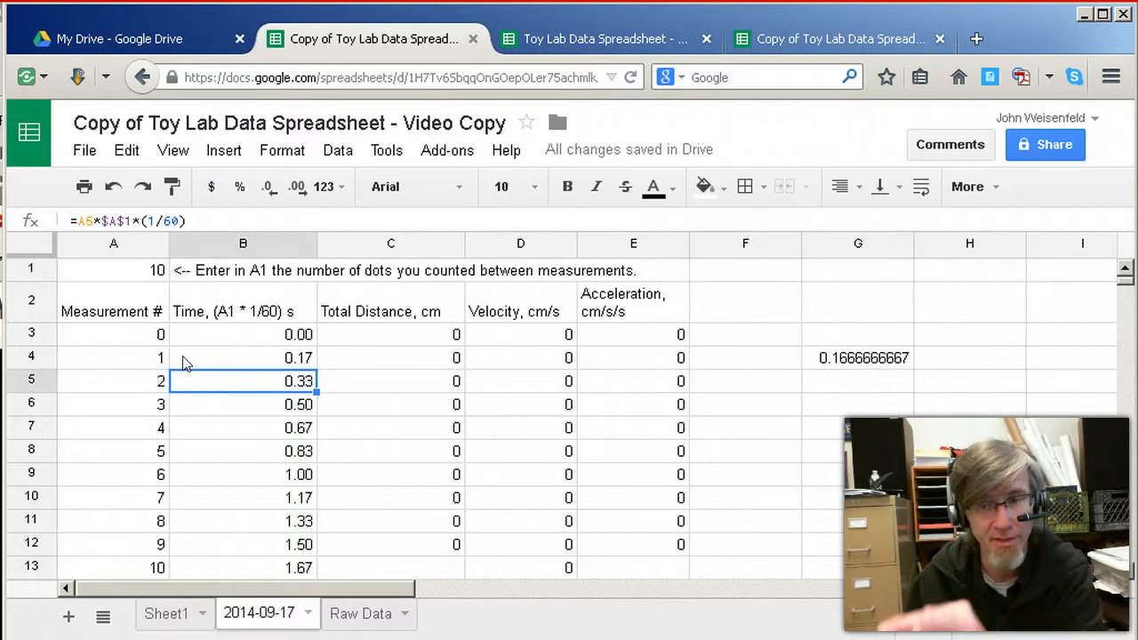
left_click(865, 356)
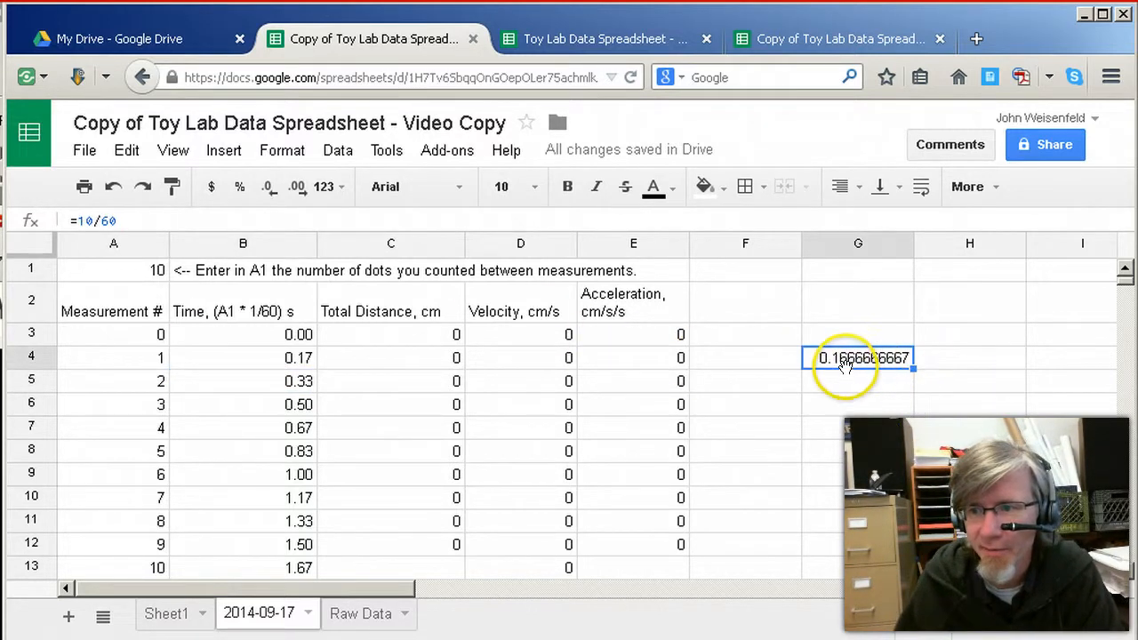
key("Delete")
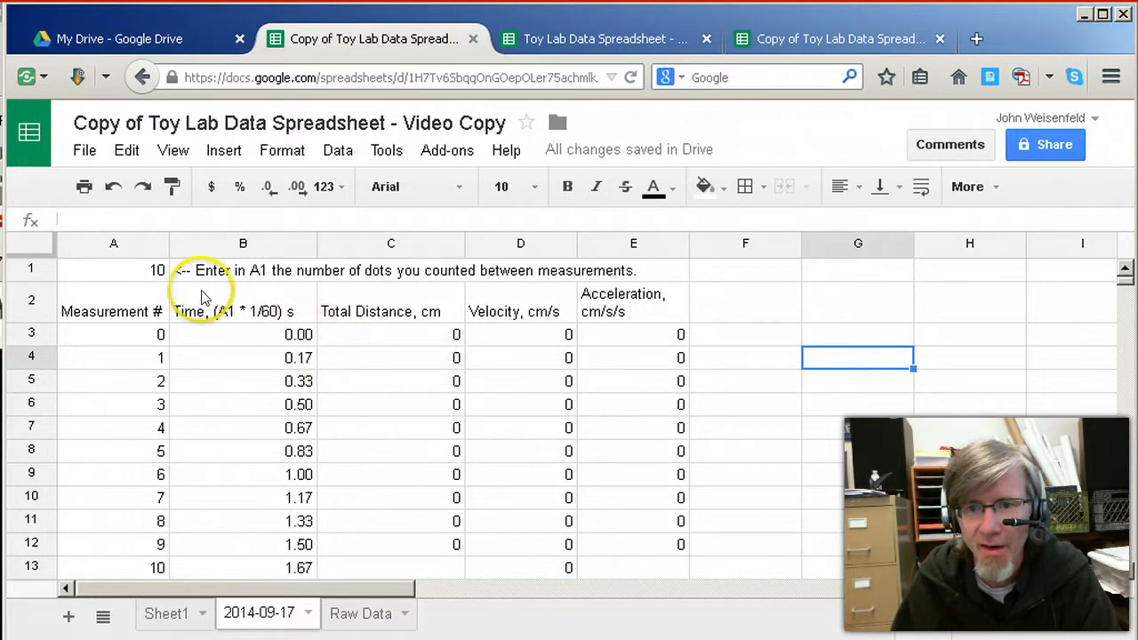
Review the dot count in A1 and the time values down column B to the last measurement
left_click(155, 276)
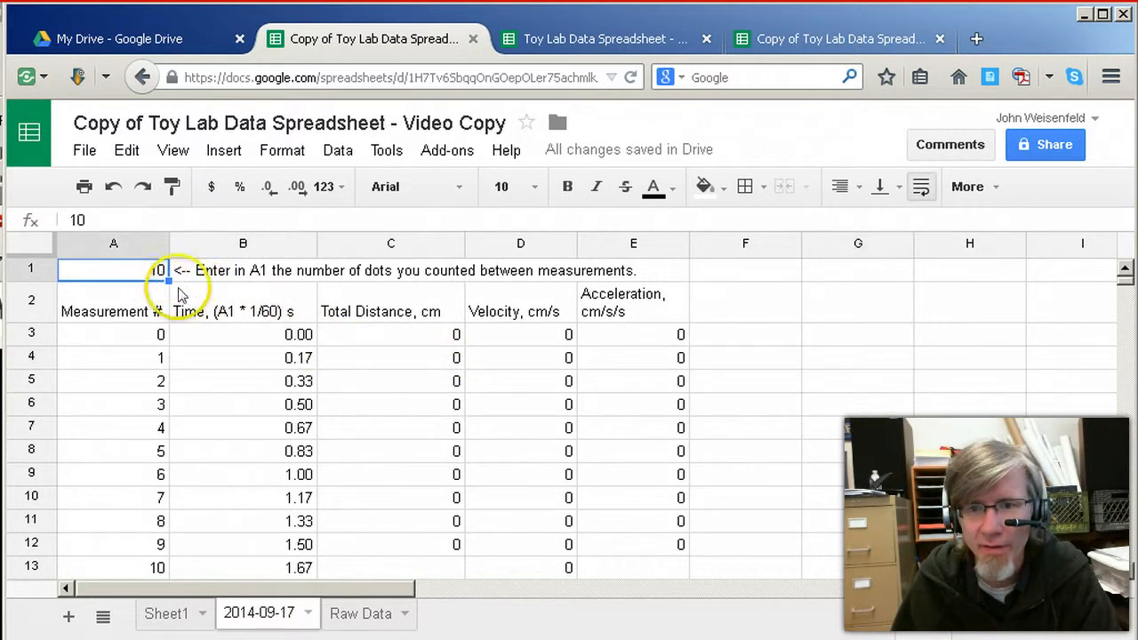
left_click(237, 331)
left_click(248, 496)
scroll(248, 497, "down", 6)
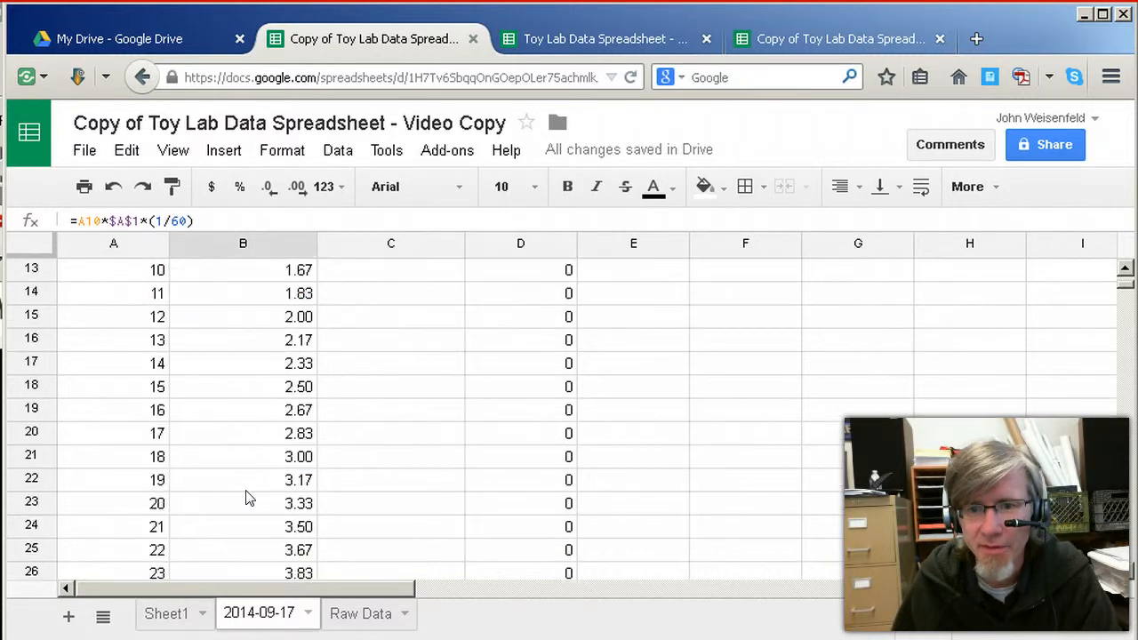
scroll(247, 495, "down", 2)
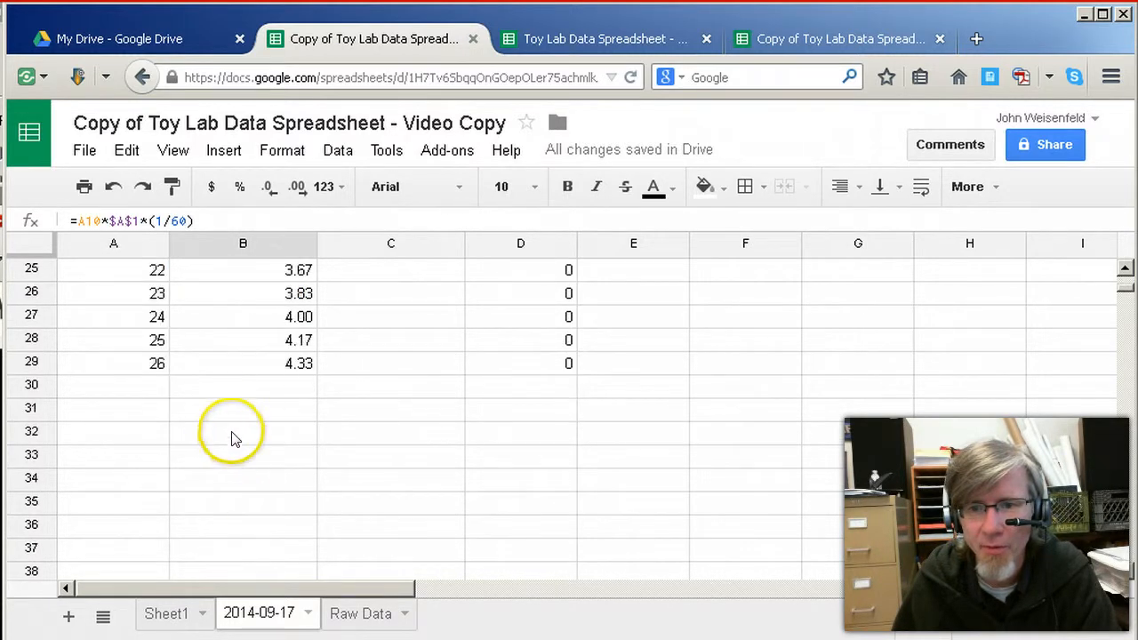
scroll(165, 391, "up", 3)
scroll(167, 388, "up", 5)
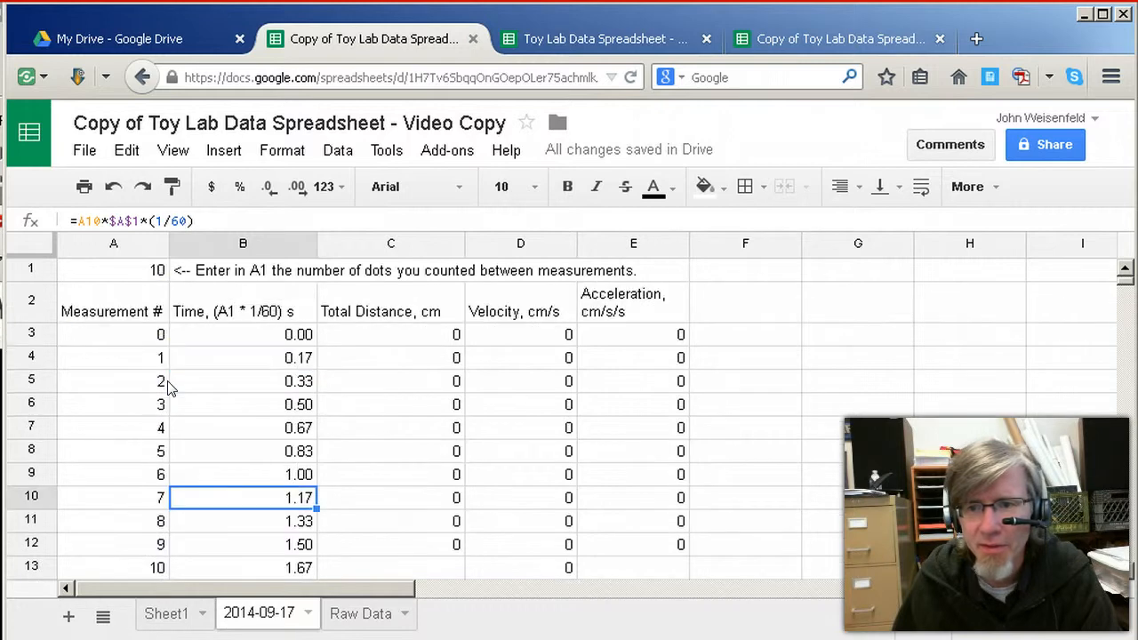
Open the Raw Data sheet and look across the distance and conversion columns in row 2
left_click(355, 614)
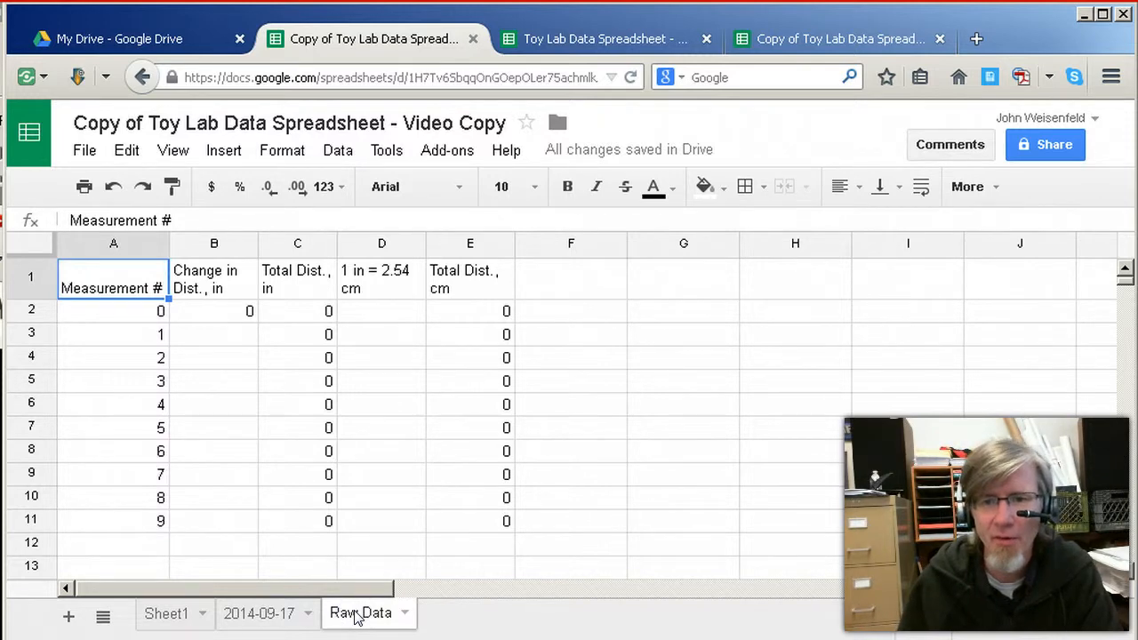
key("Down")
key("Right")
key("Right")
key("Right")
key("Right")
key("Left")
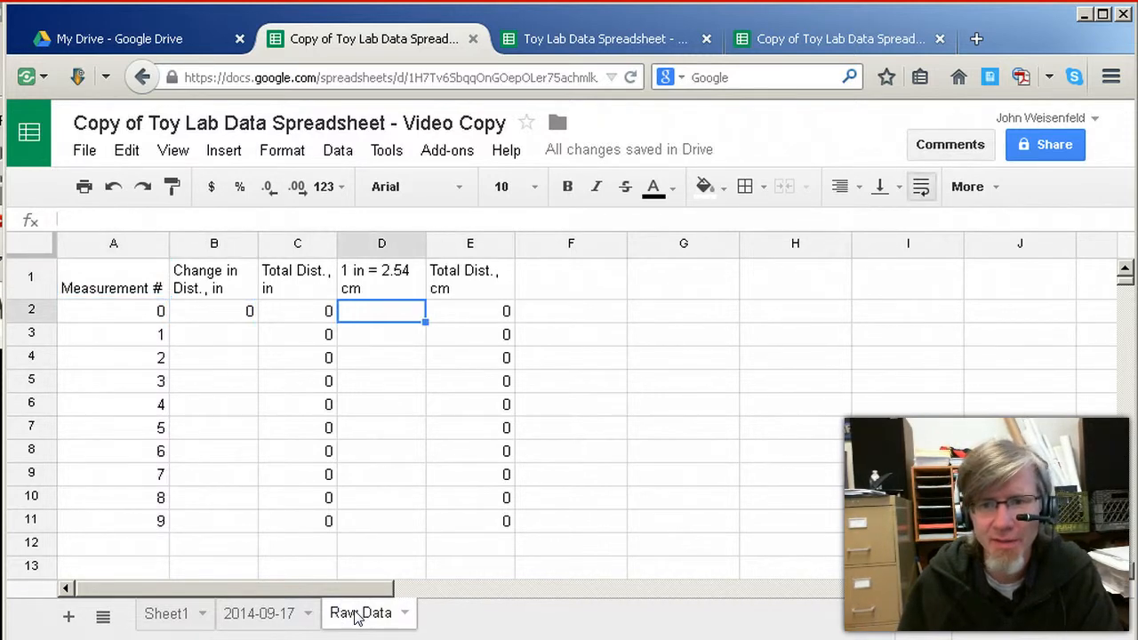
key("Left")
key("Left")
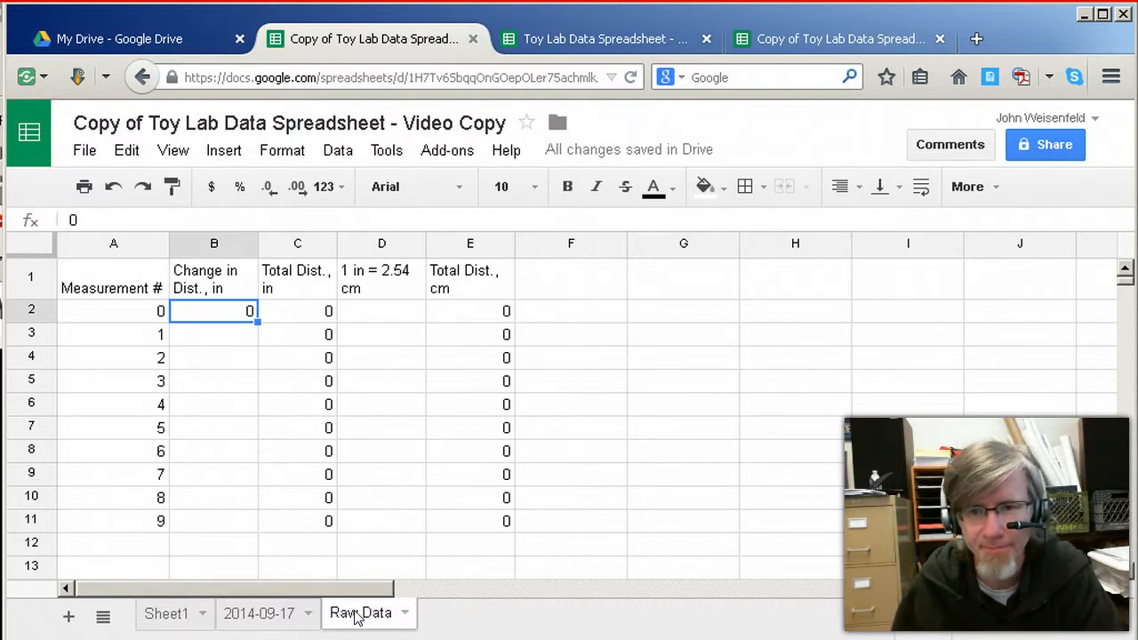
Enter =8/32 in B3 as the change in distance in inches for measurement 1
key("Down")
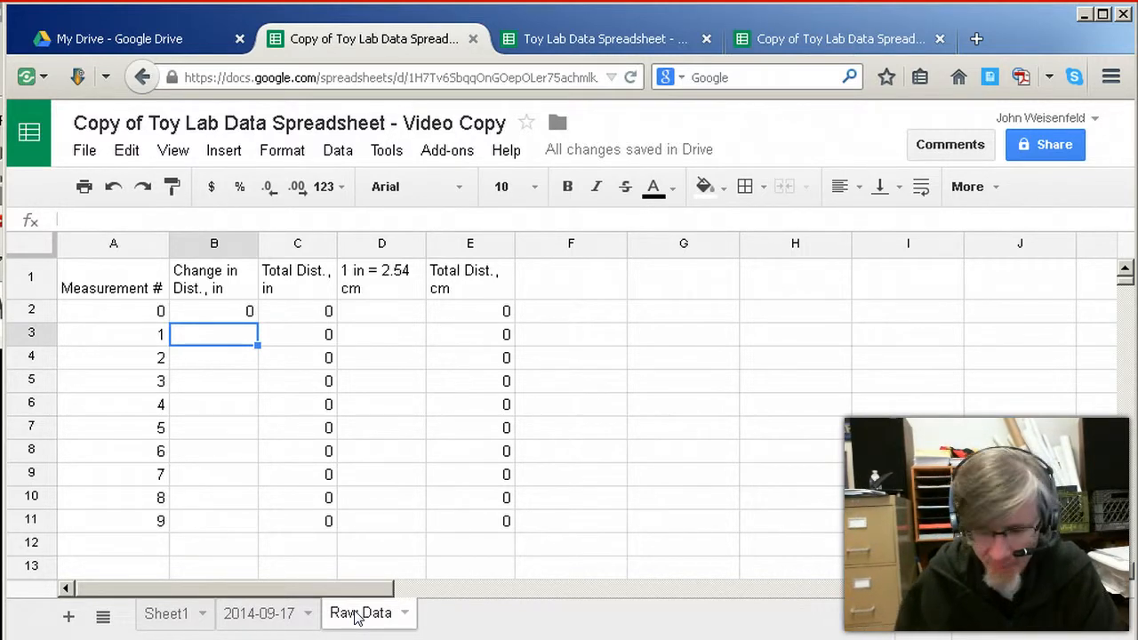
type("=")
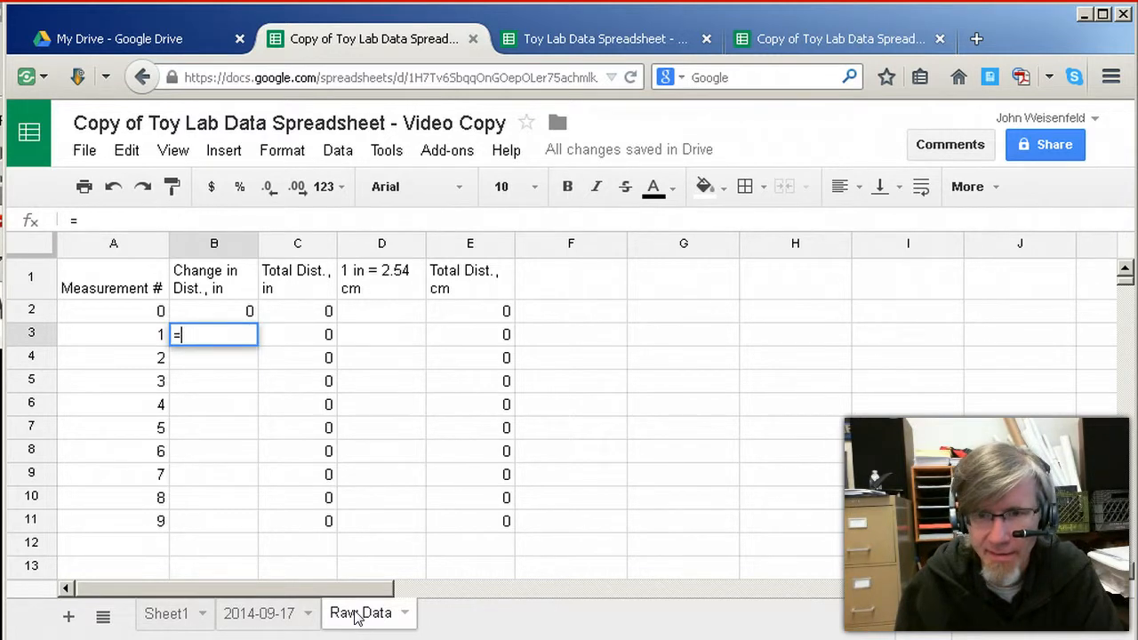
type("8")
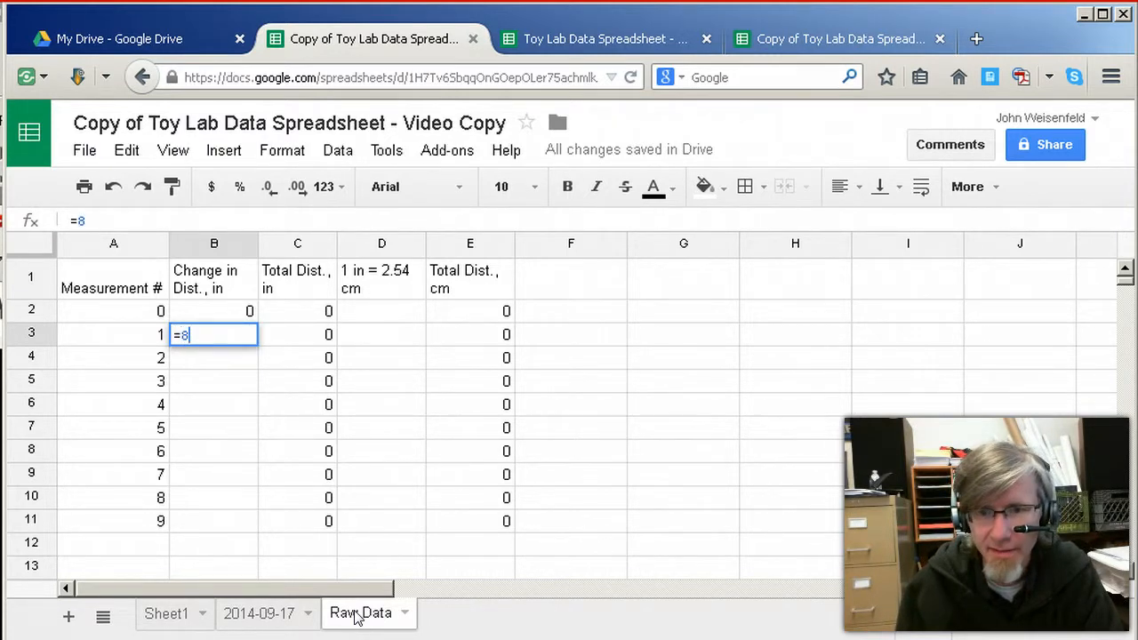
type("/32")
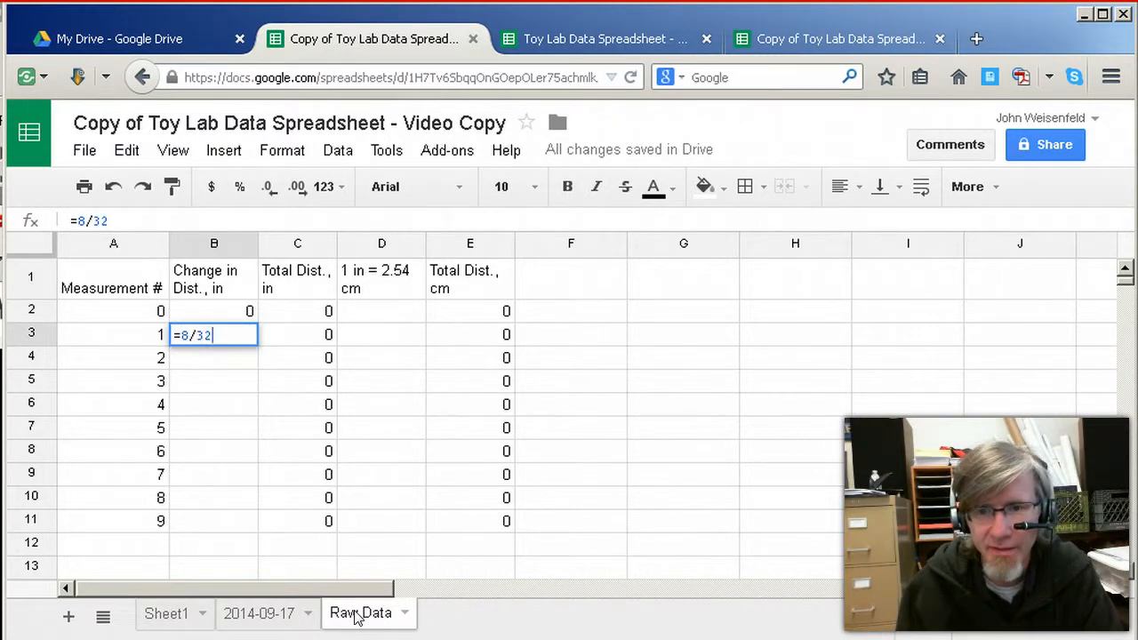
key("Return")
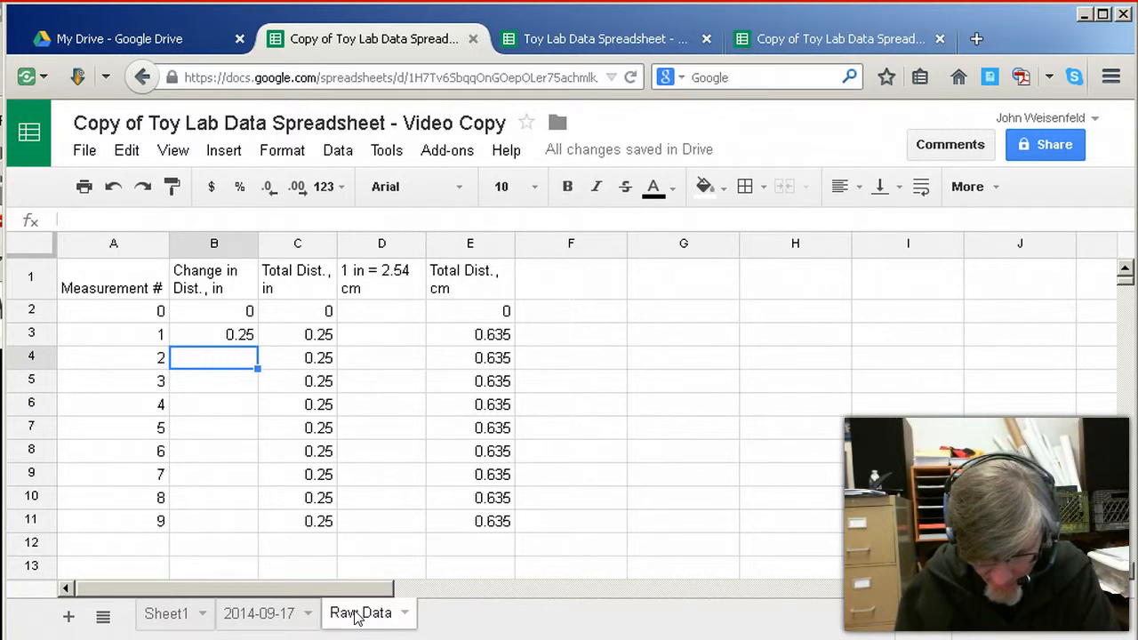
Enter =15/32 in B4 as the change in distance in inches for measurement 2
type("=")
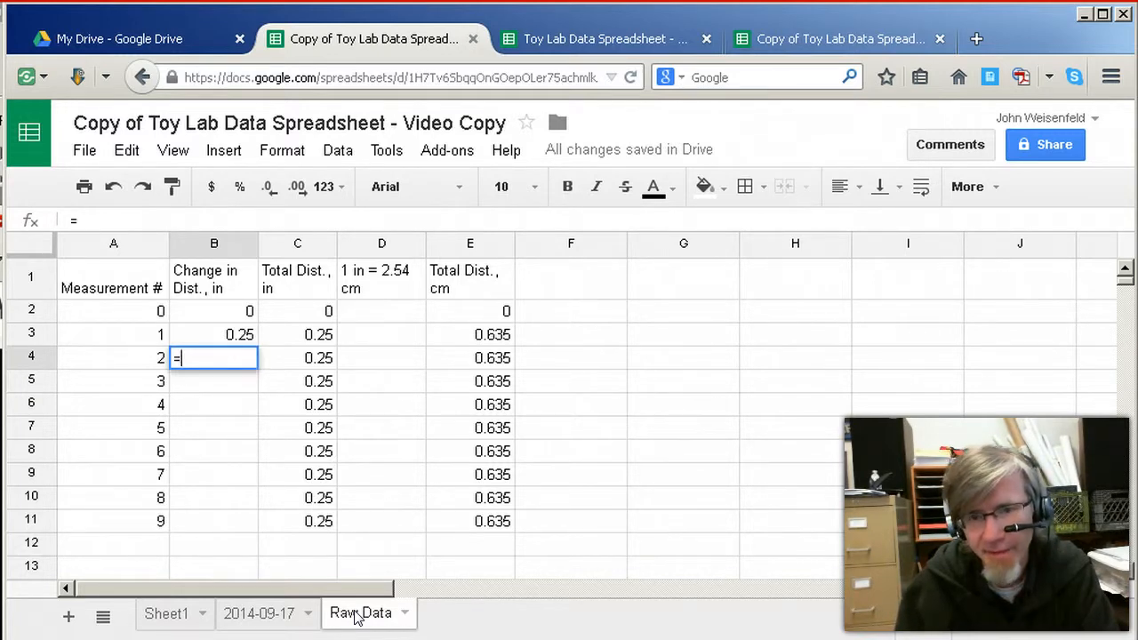
key("BackSpace")
type("=15/")
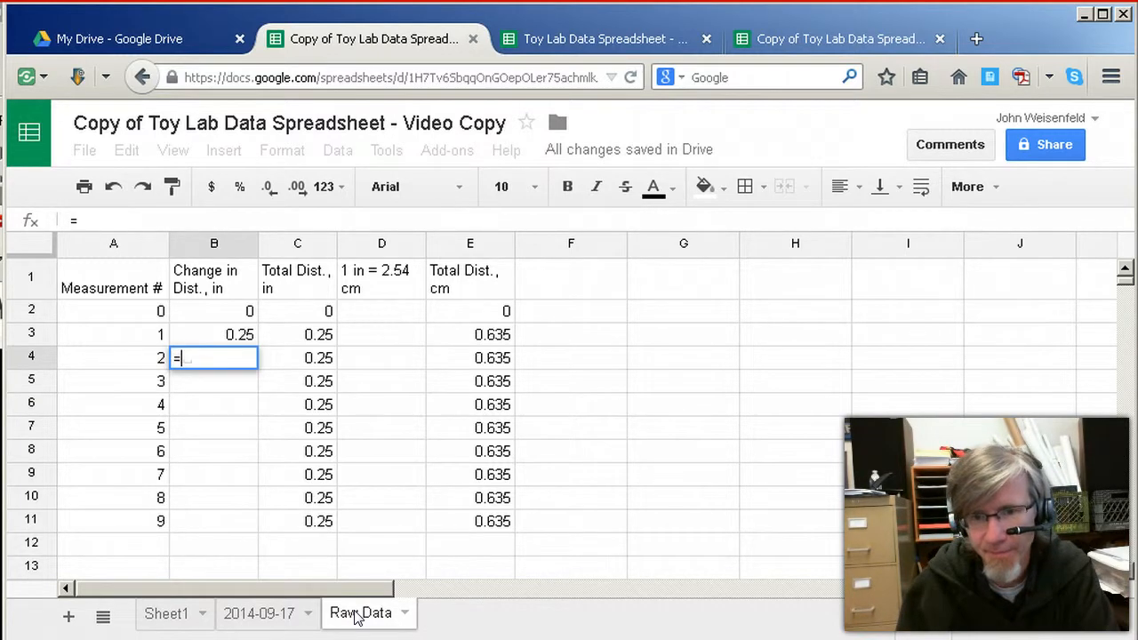
type("32")
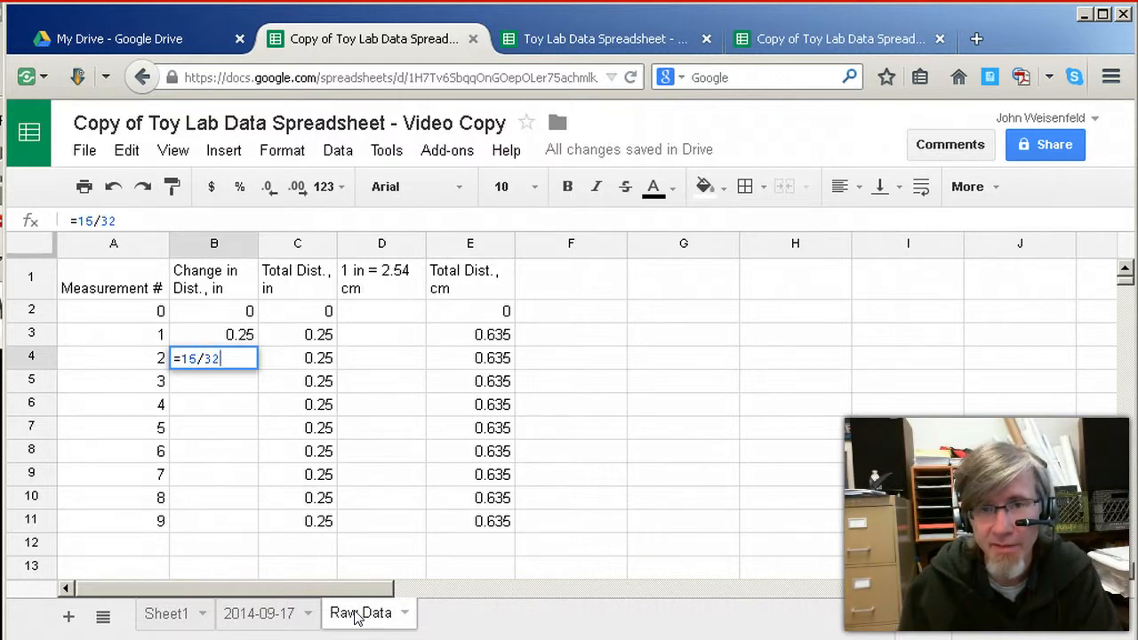
key("Return")
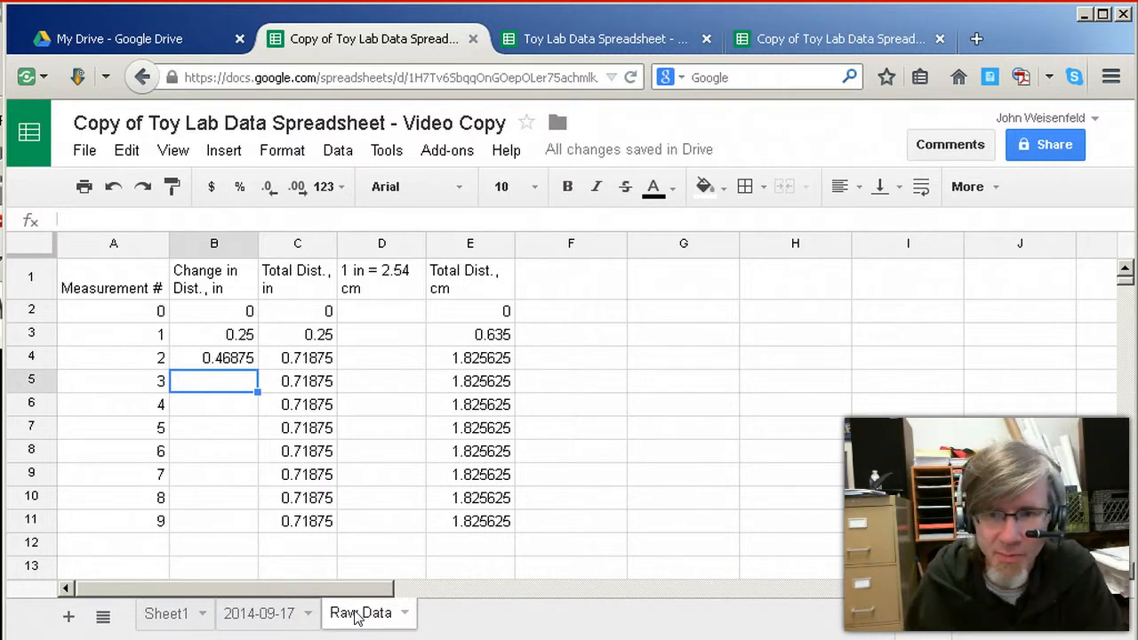
left_click(444, 587)
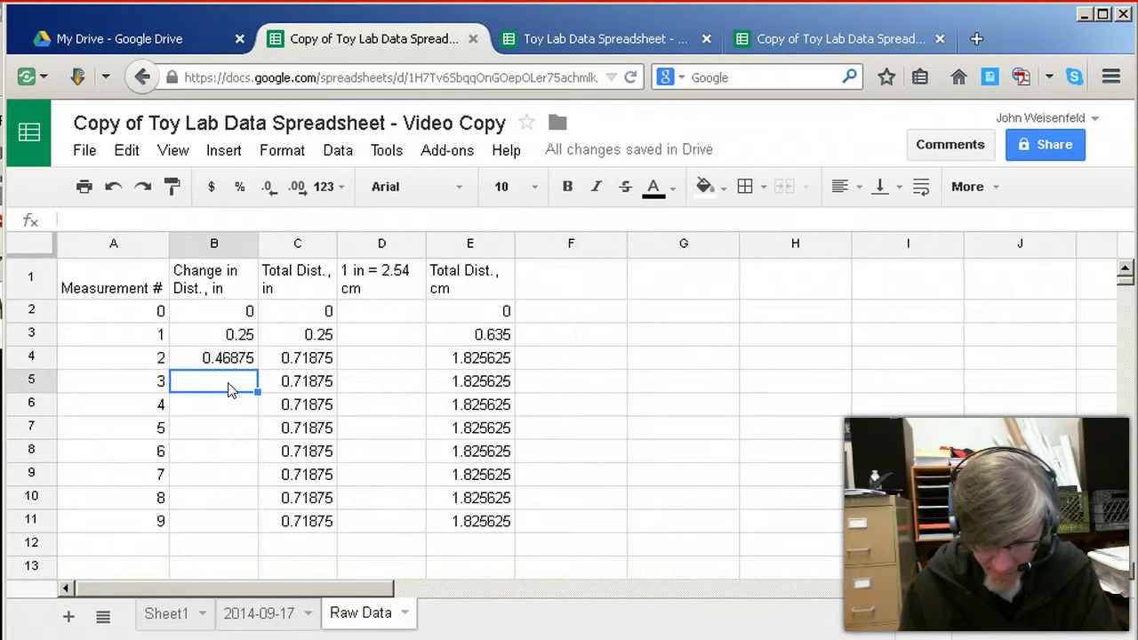
type("=")
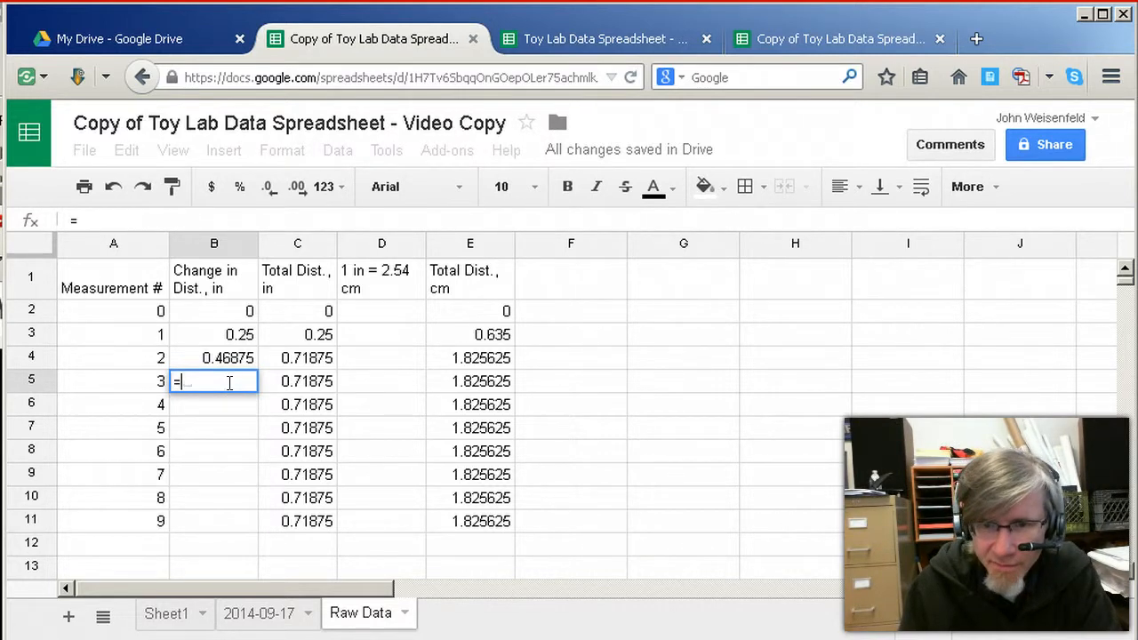
type("=")
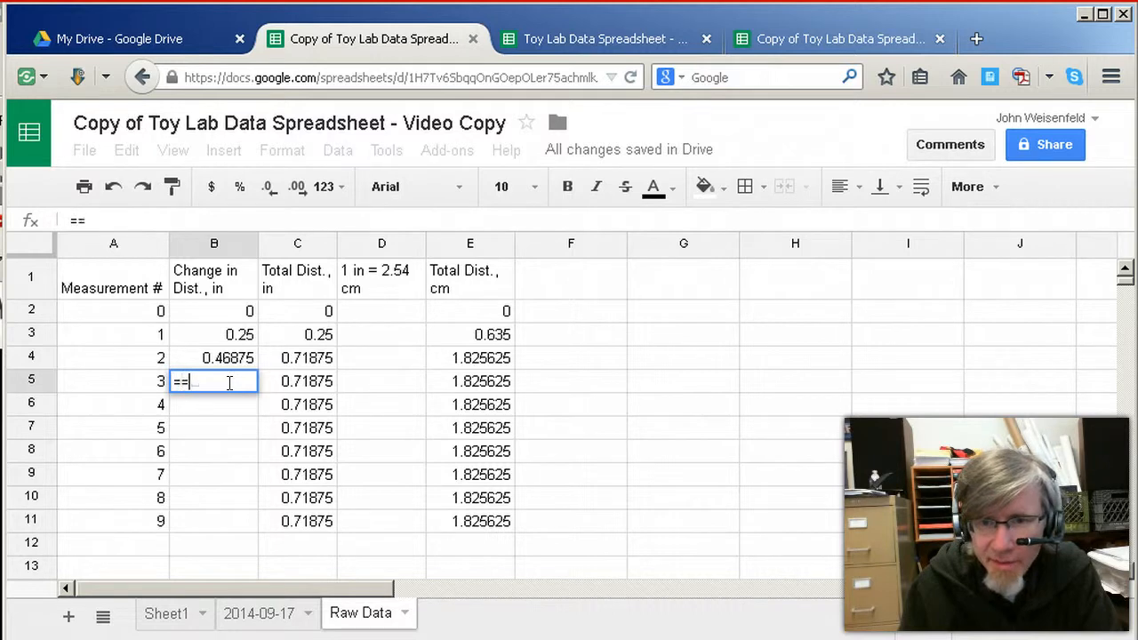
key("BackSpace")
key("BackSpace")
type("=")
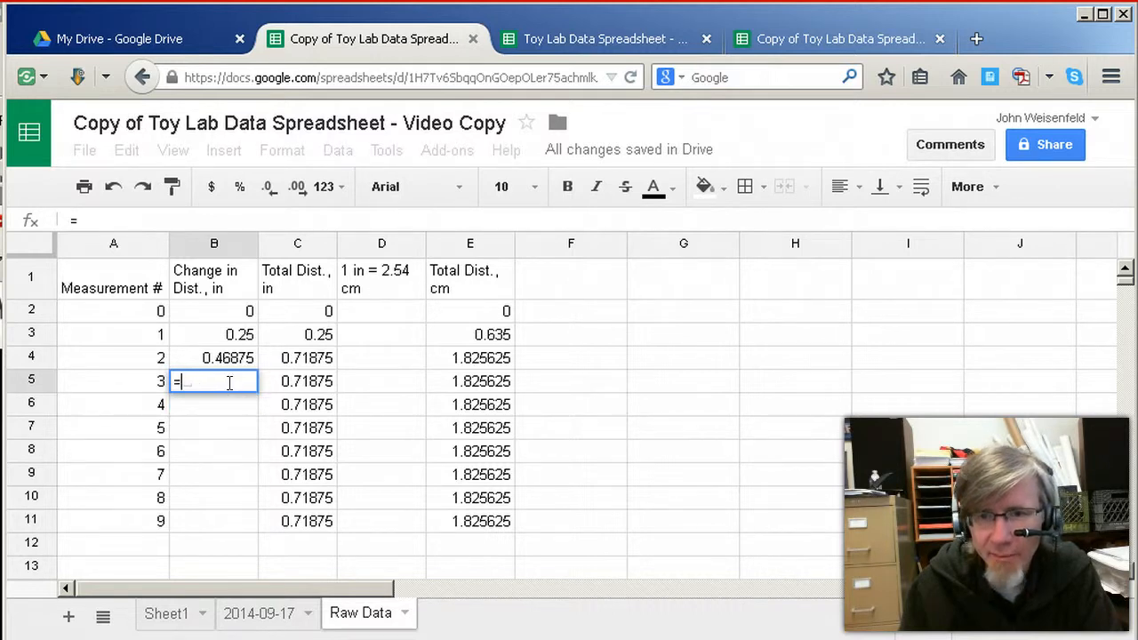
key("BackSpace")
type("=")
key("BackSpace")
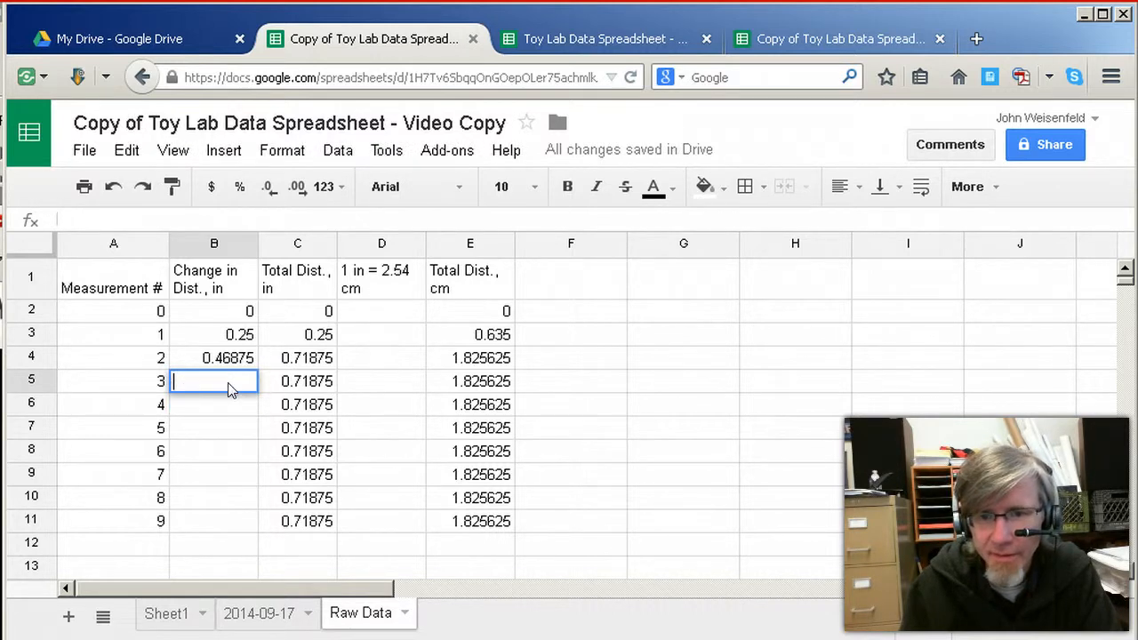
key("Return")
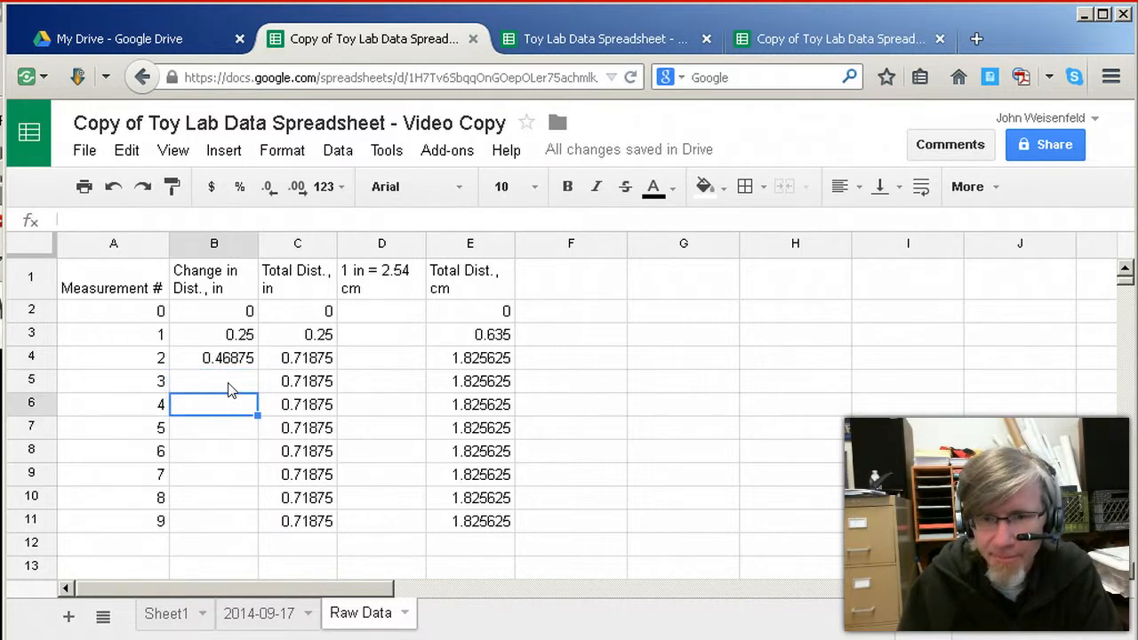
type("=")
key("BackSpace")
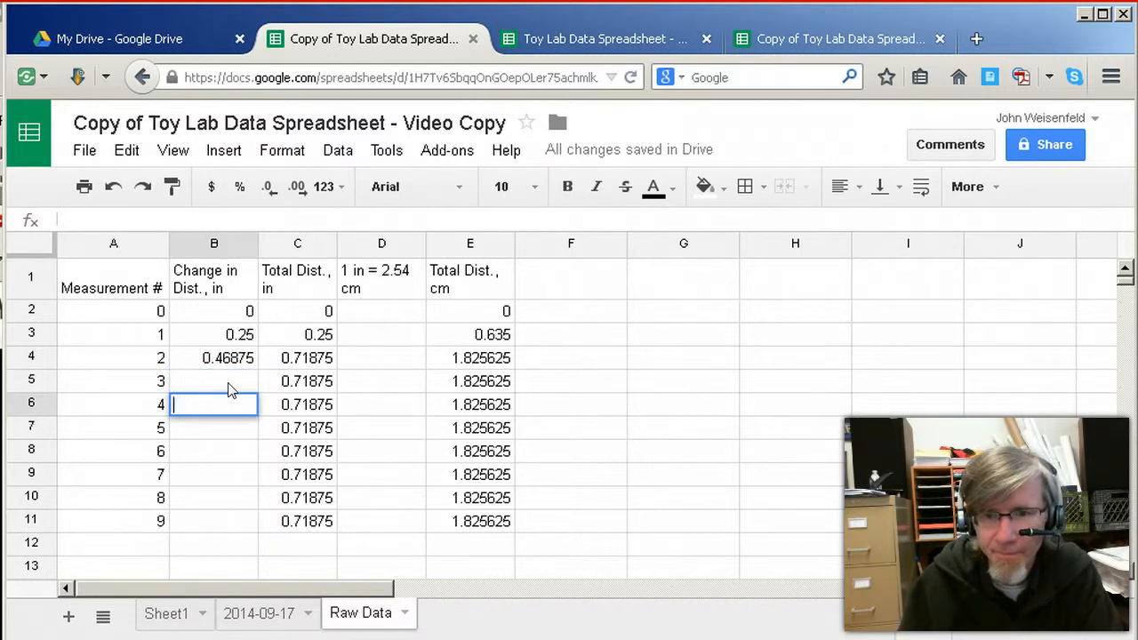
Enter =24/32 in B5 as the change in distance for measurement 3 and check the stored formula
left_click(229, 389)
type("=")
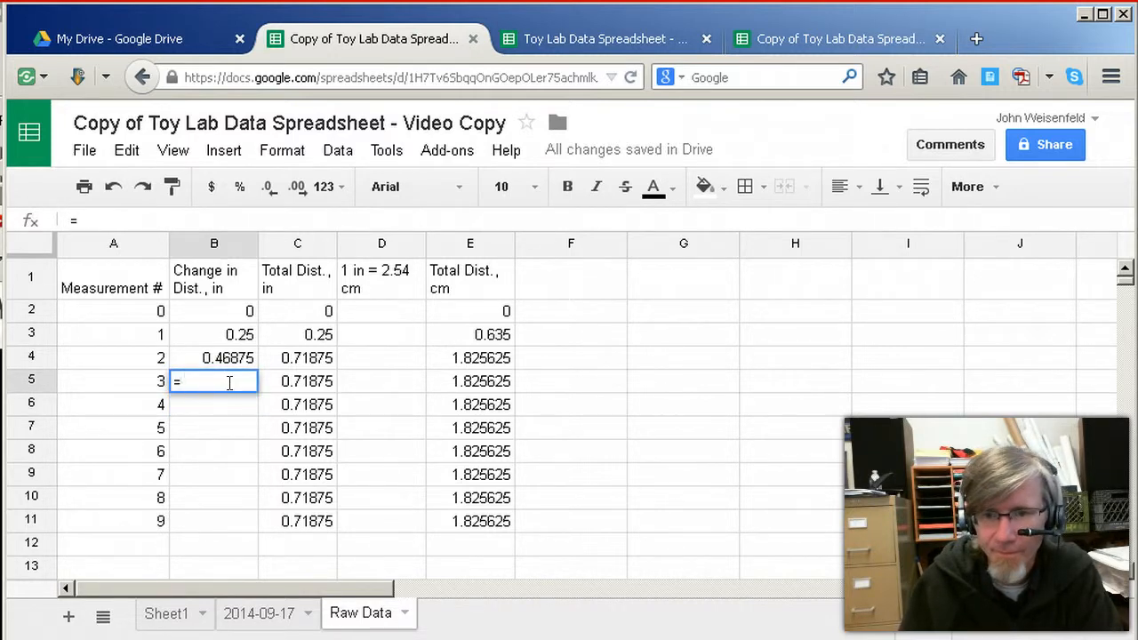
type("=")
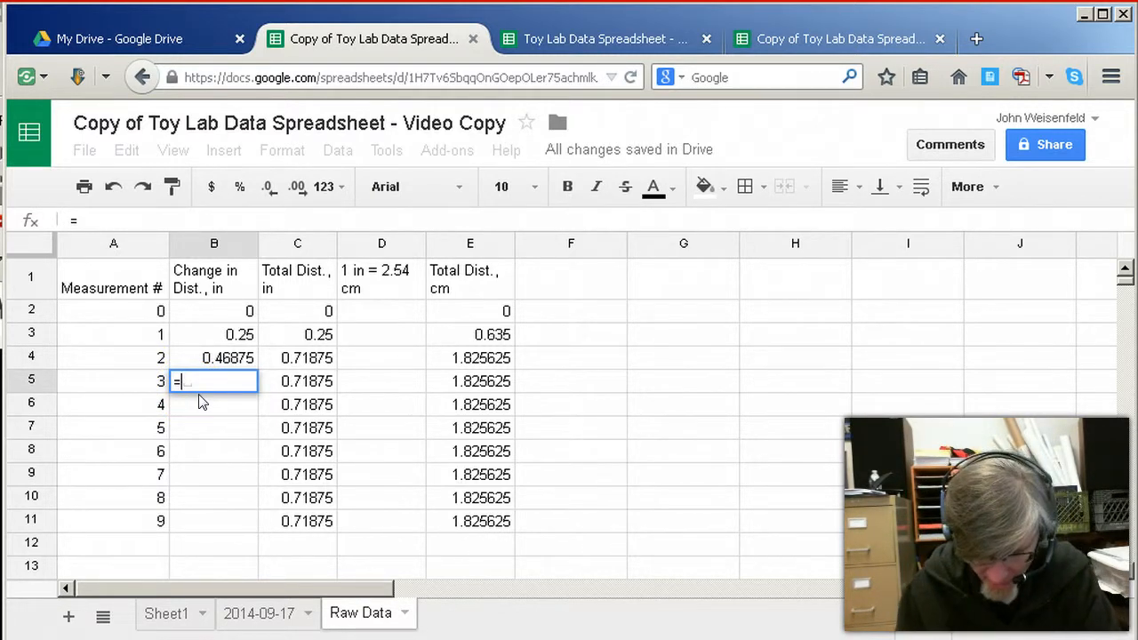
type("24/32")
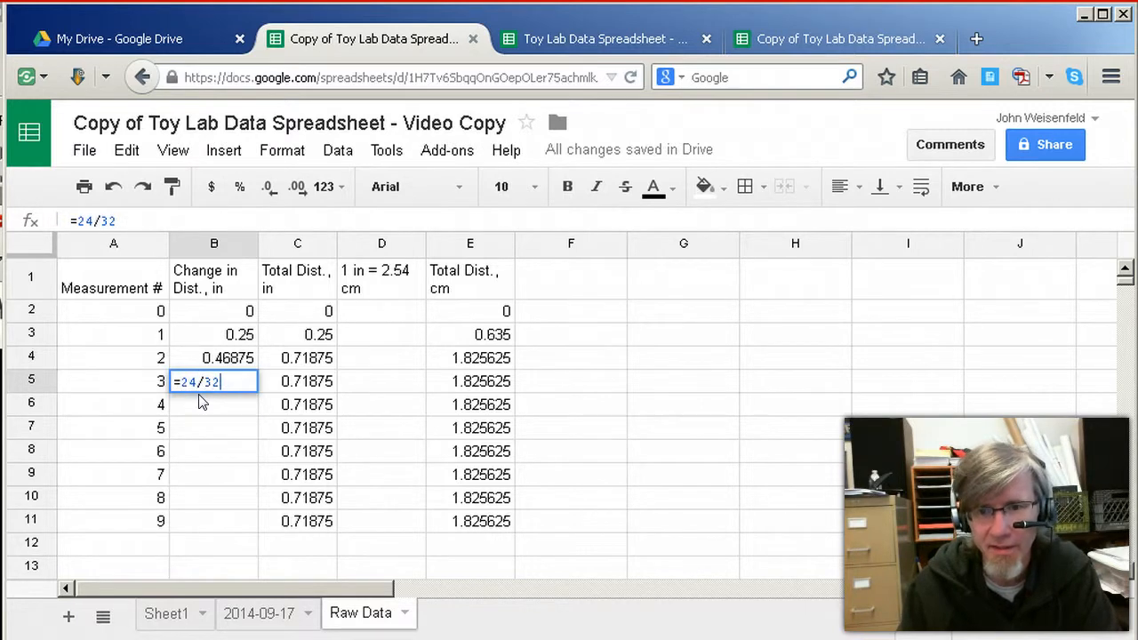
key("Return")
key("Up")
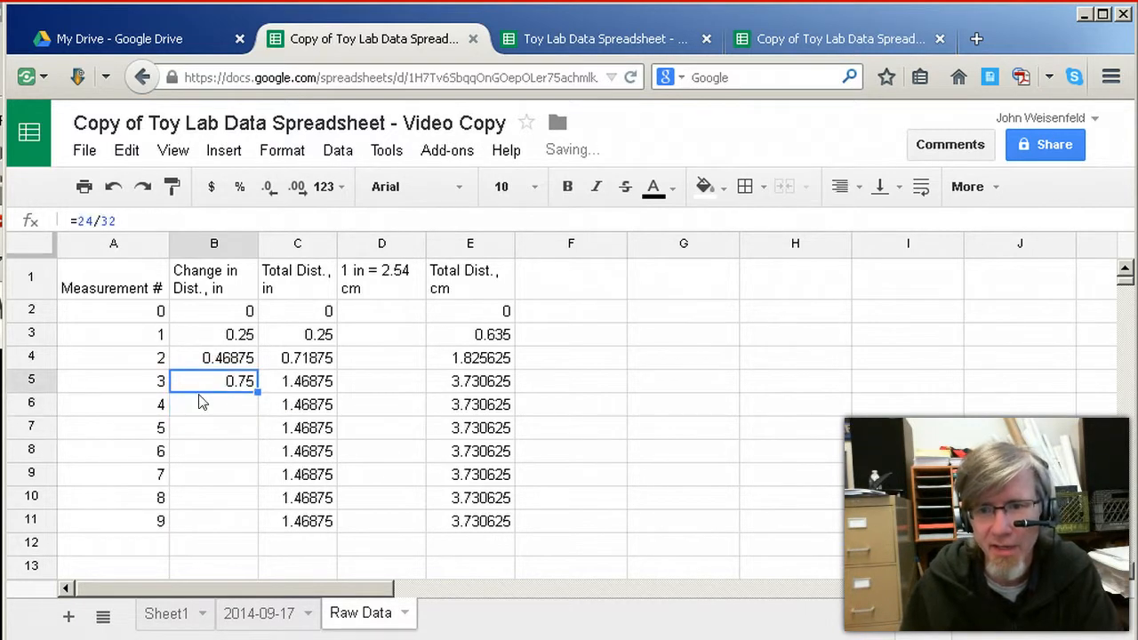
key("Down")
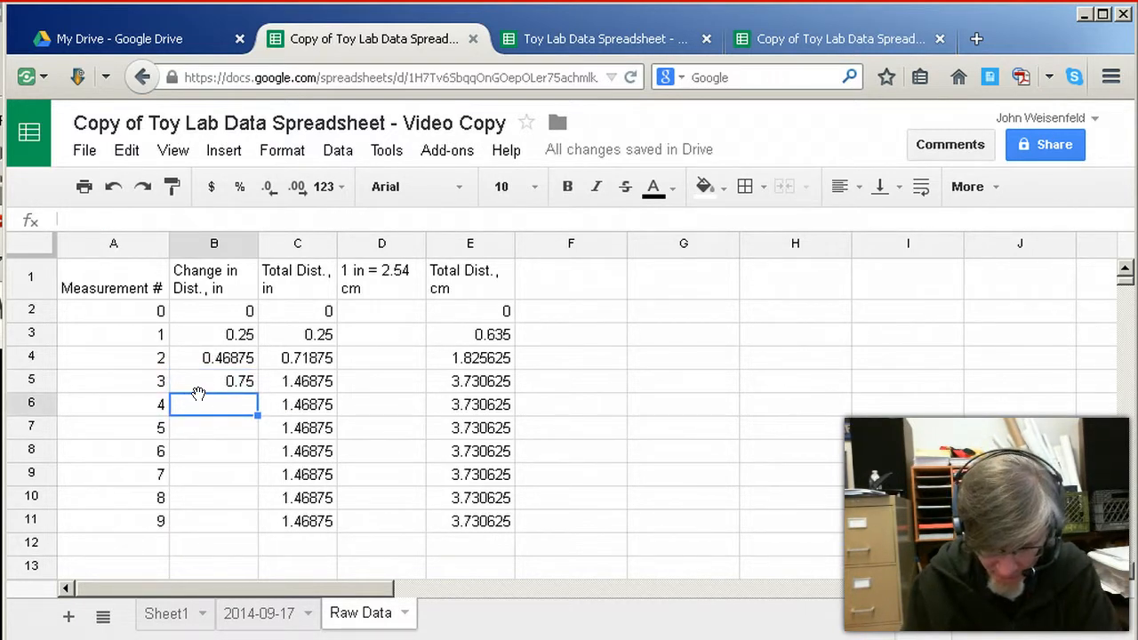
Enter the distance changes for measurements 4 and 5: =34/32 in B6 and =1+13/32 in B7
type("=34/32")
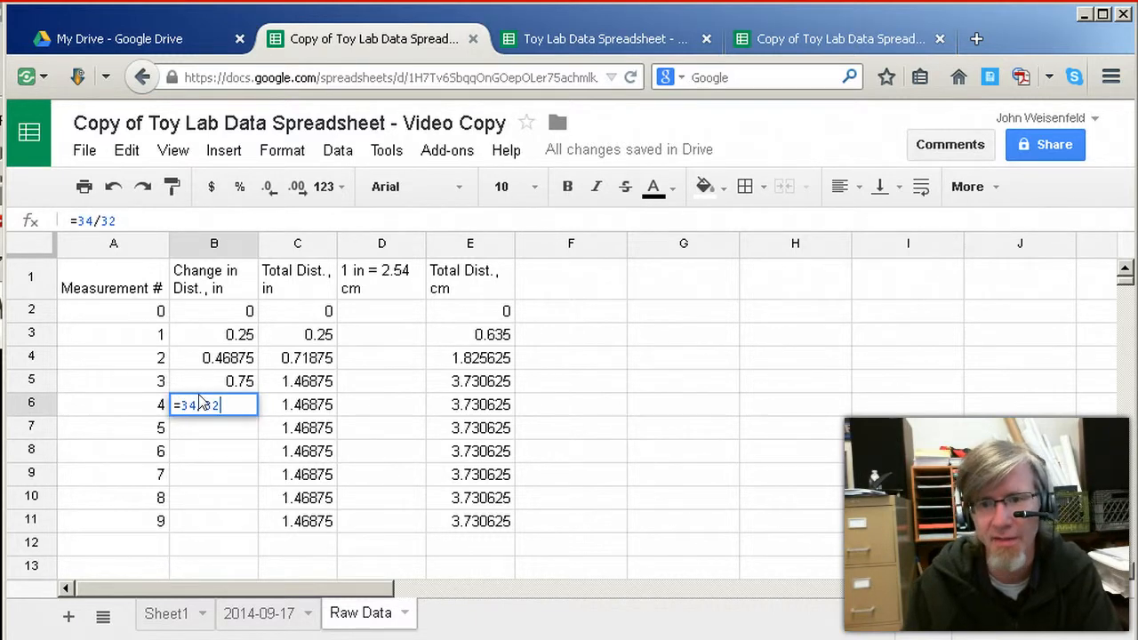
key("Return")
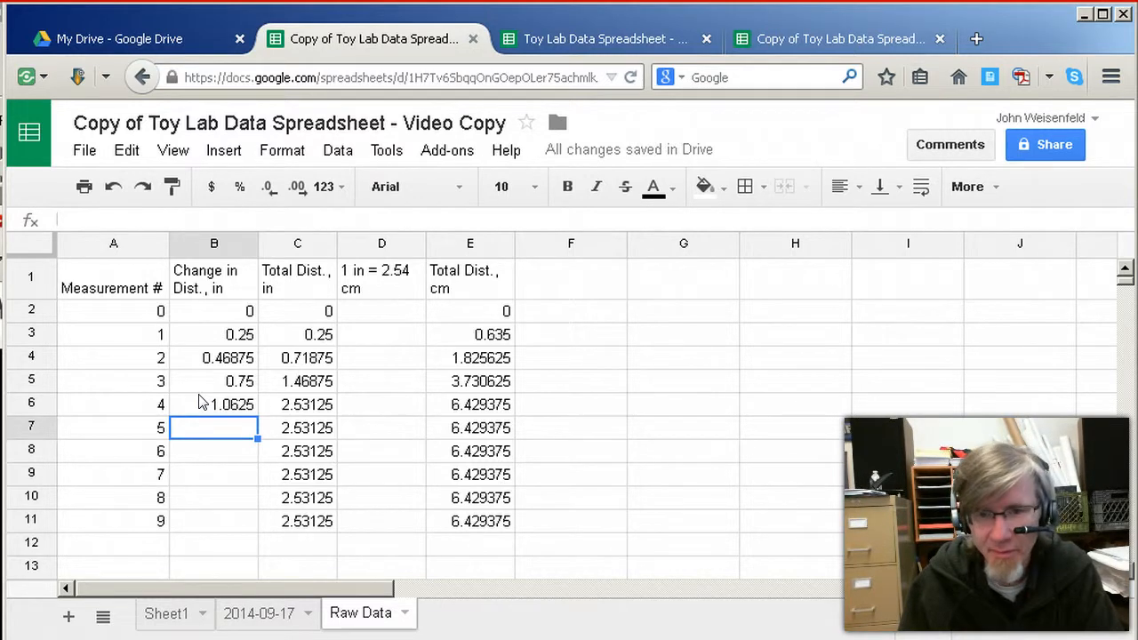
key("Return")
type("=")
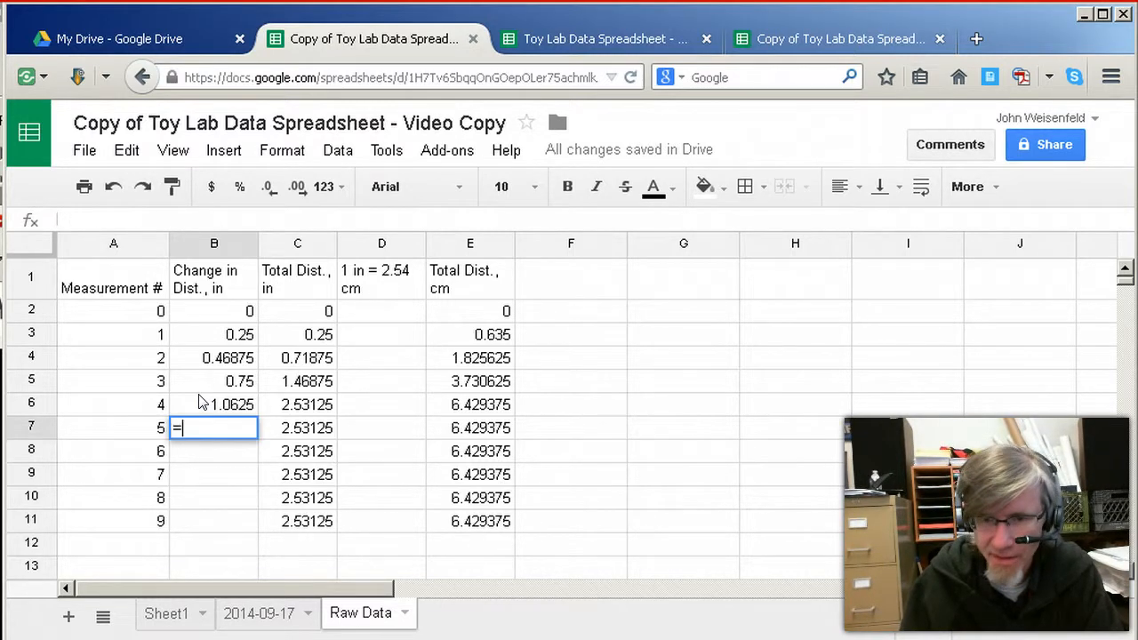
type("1+")
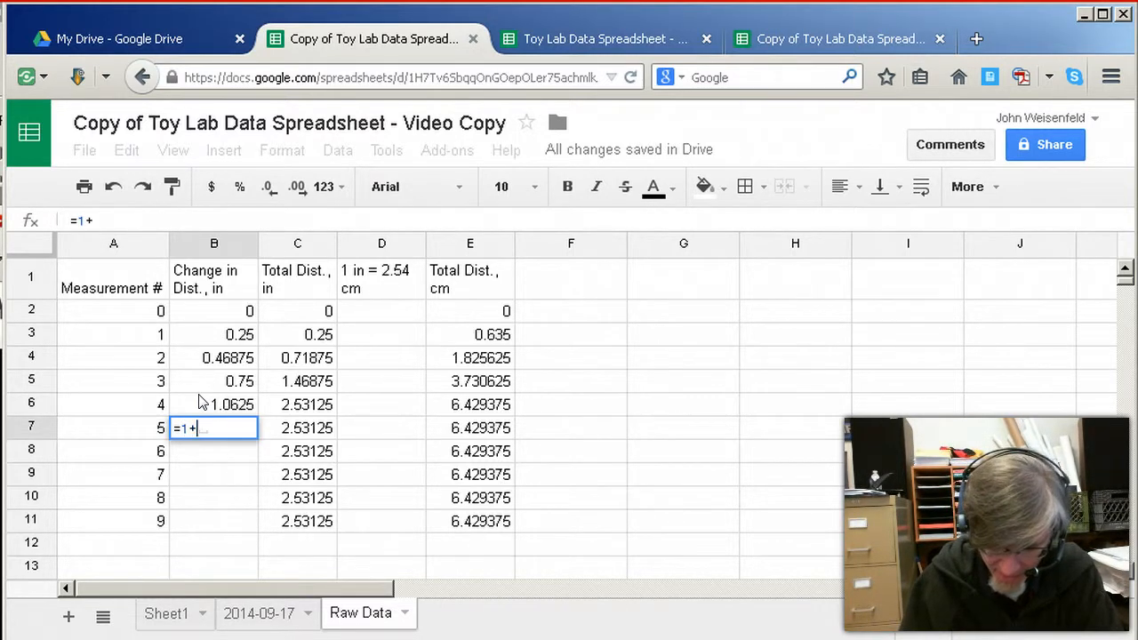
type("13/32")
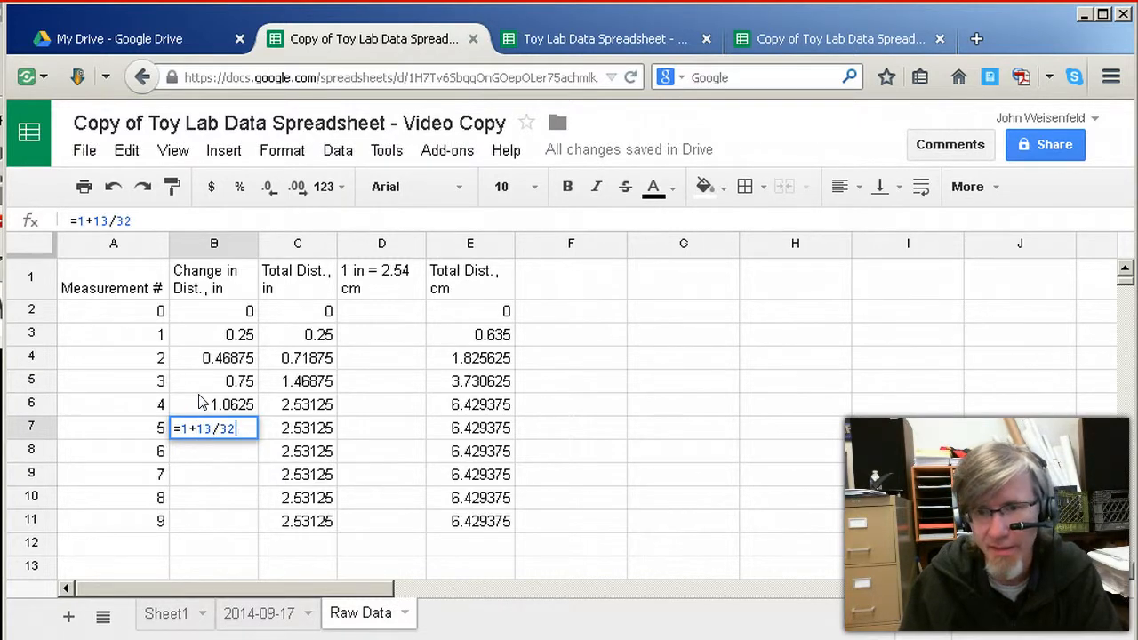
key("Return")
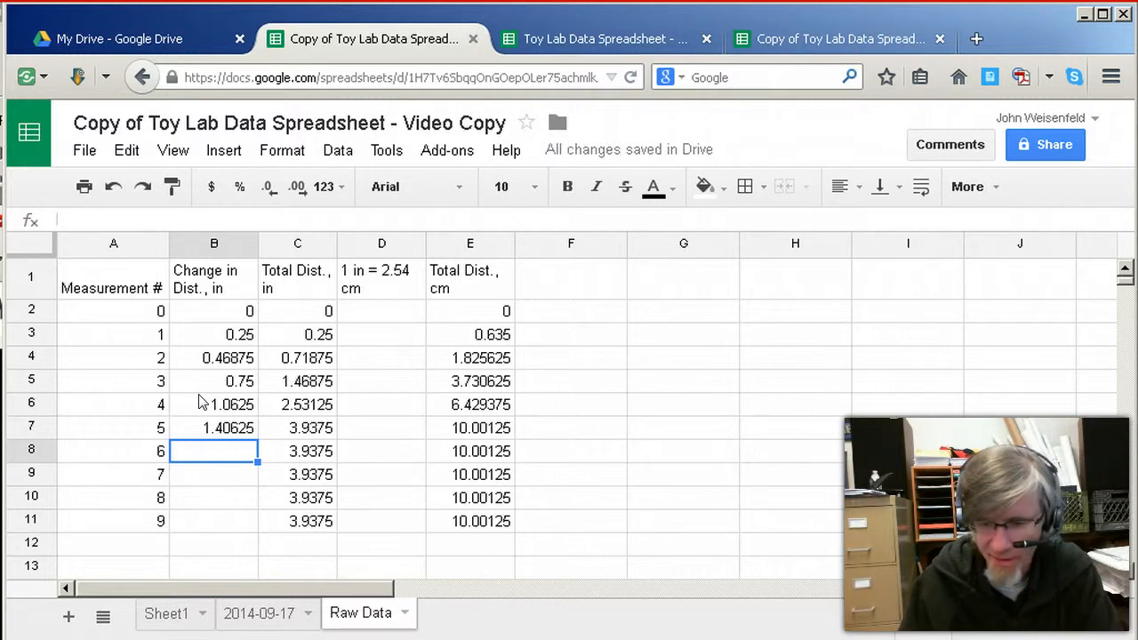
Enter =1+28/32 in B8 as the change in distance in inches for measurement 6
type("=1+23/")
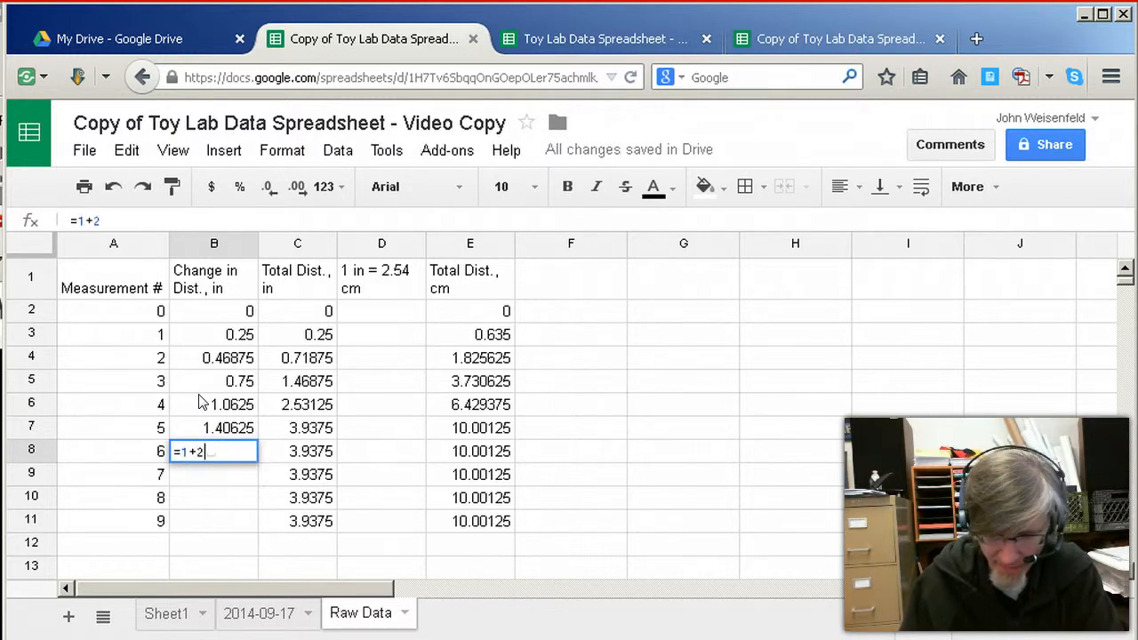
key("BackSpace")
key("BackSpace")
type("8/32")
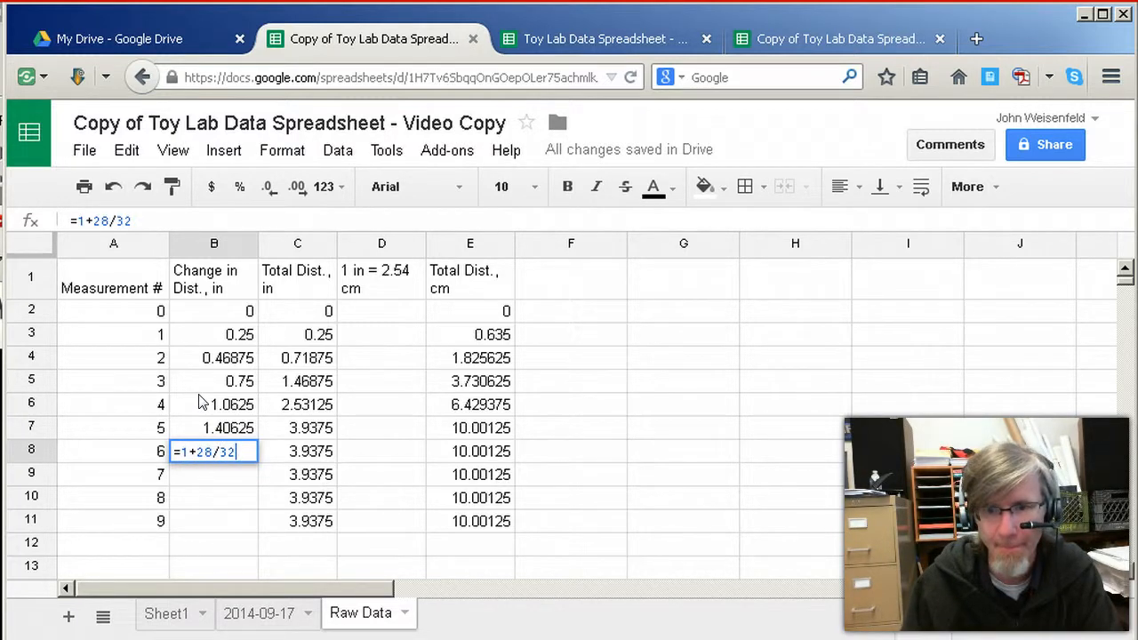
key("Return")
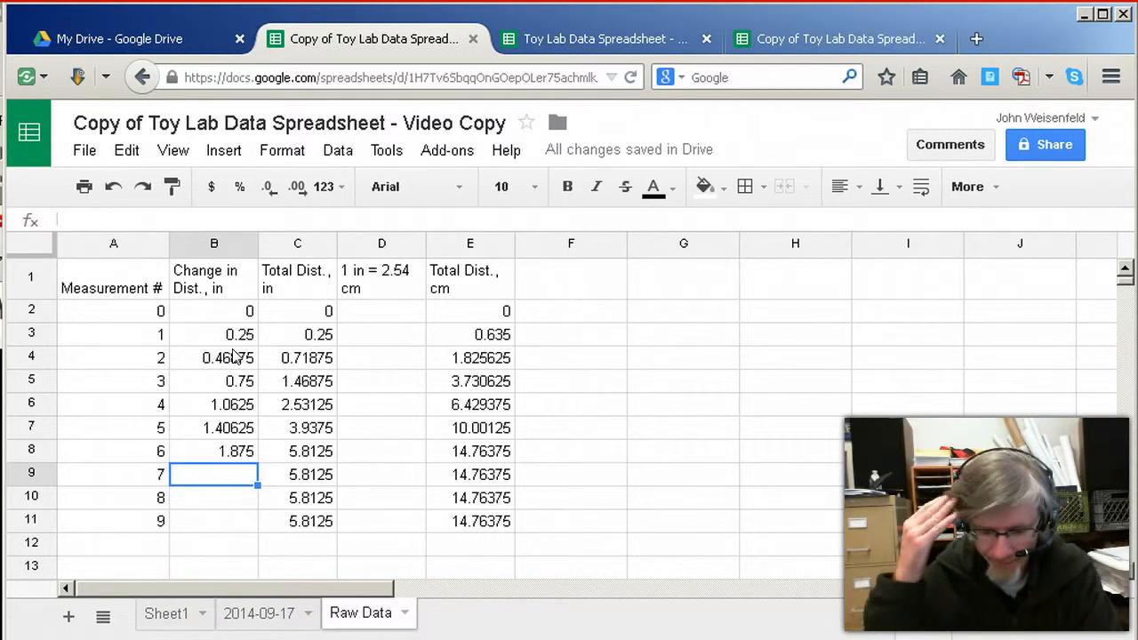
Enter the distance changes for measurements 7 and 8: =2+15/32 in B9 and =3+5/32 in B10
type("=")
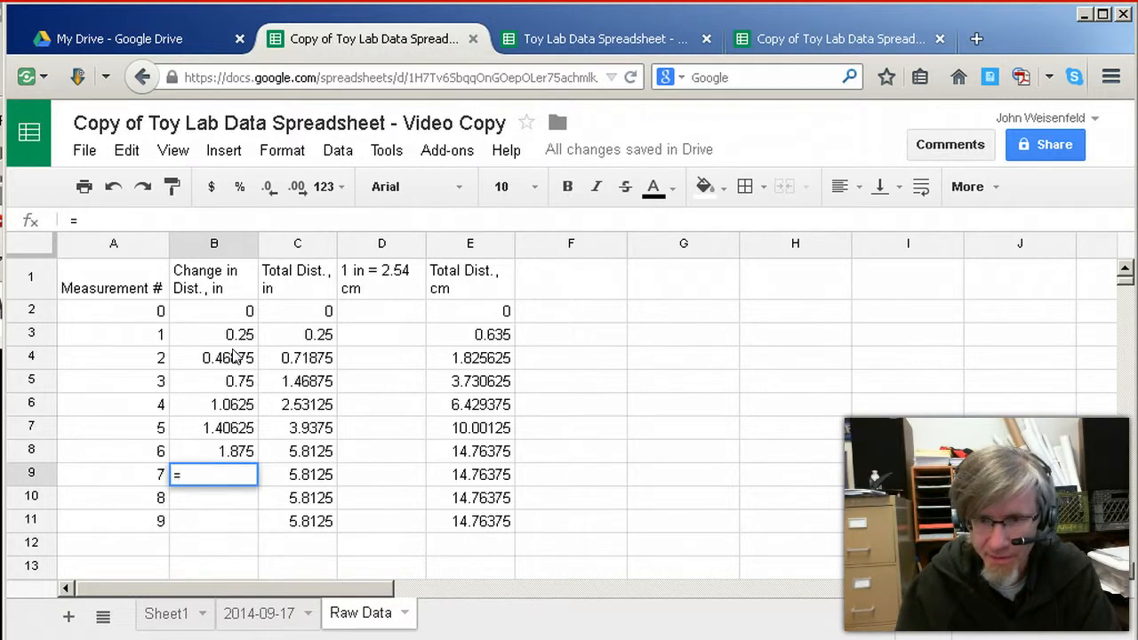
type("2")
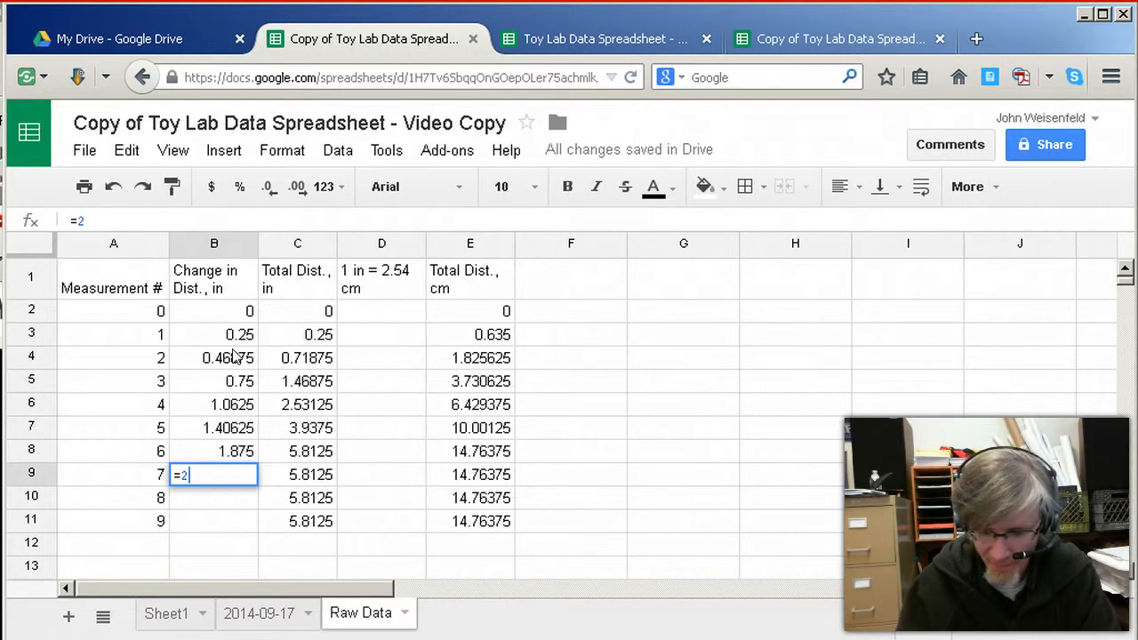
type("+15/32")
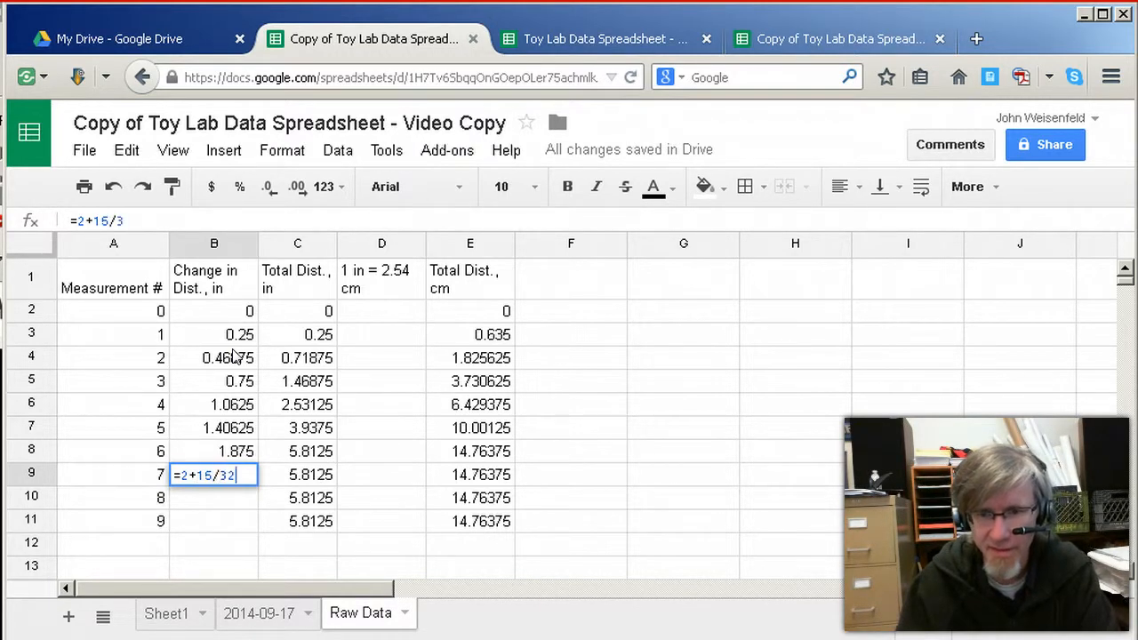
key("Return")
type("=")
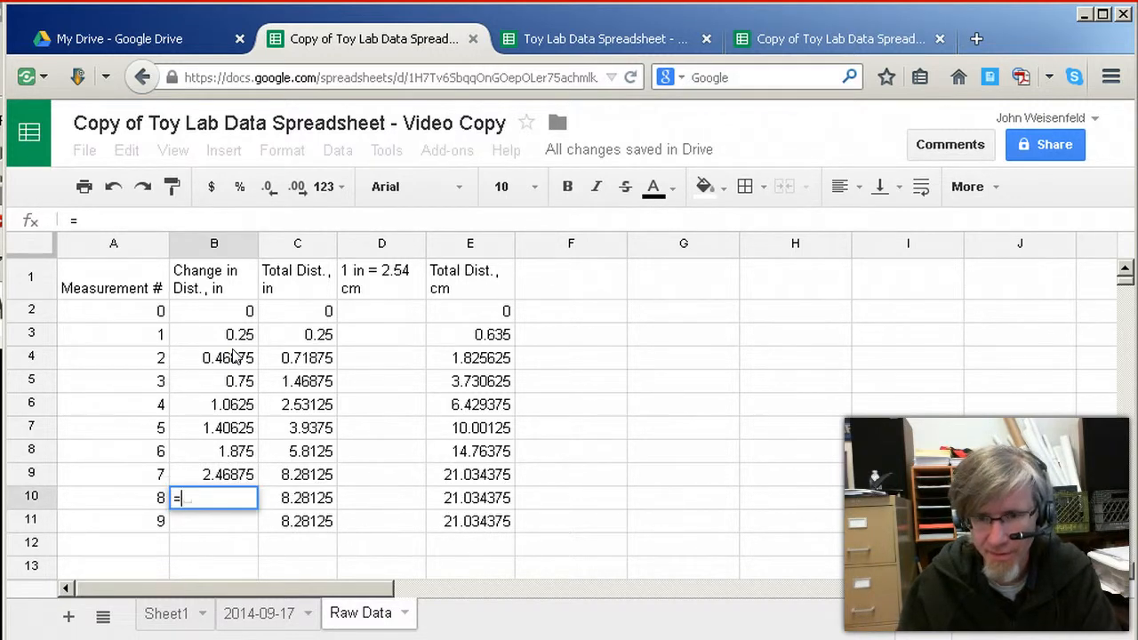
type("3+6/32")
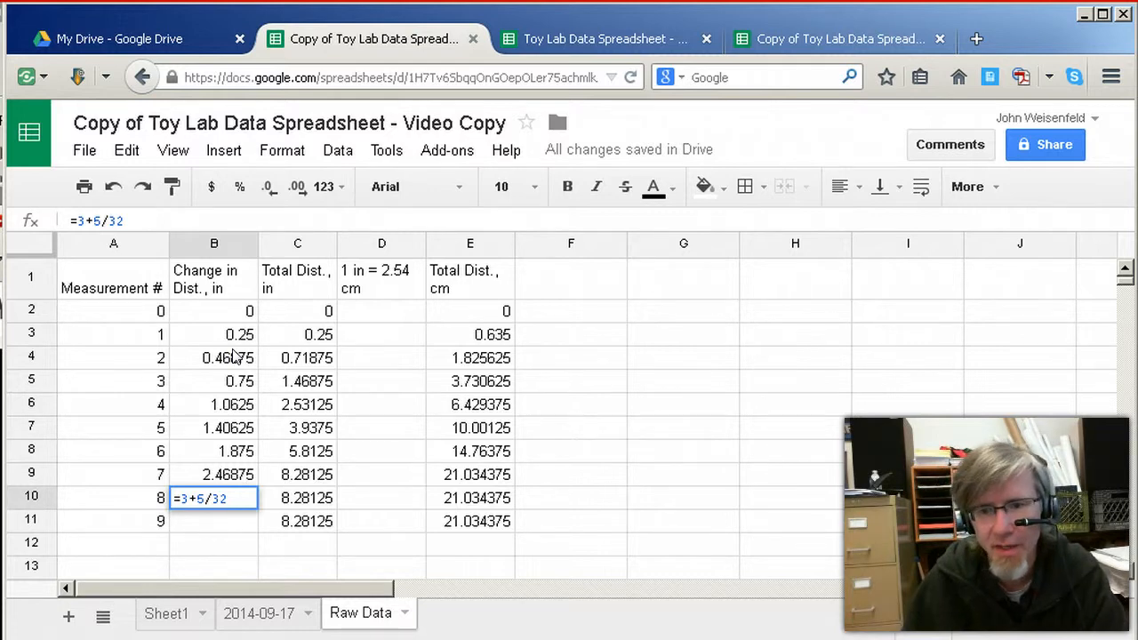
key("Return")
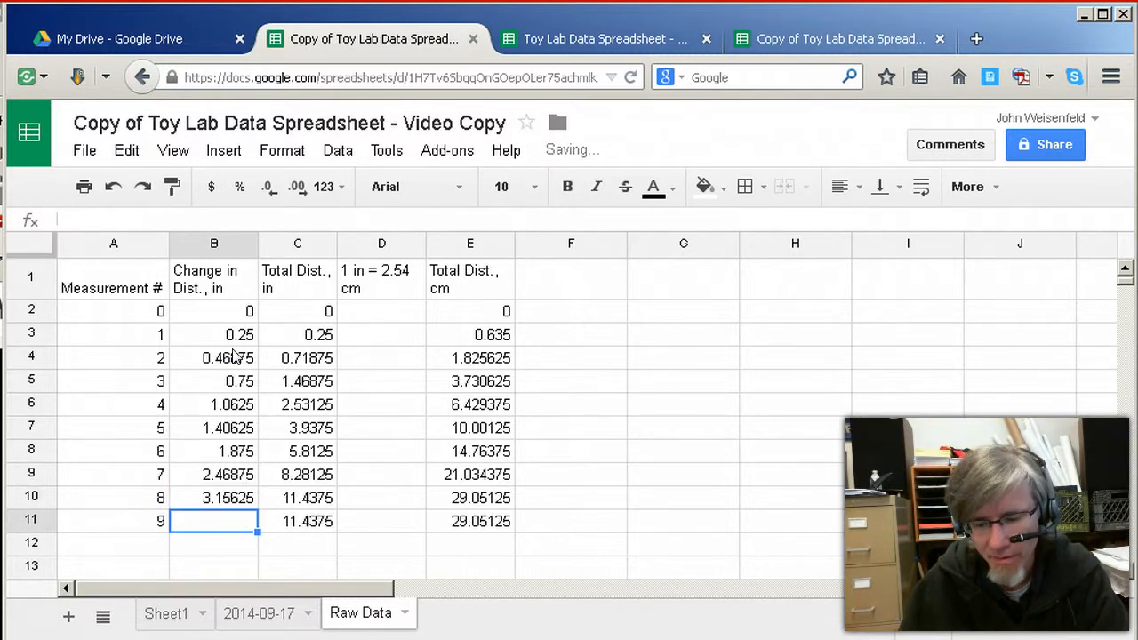
Enter =3+26/32 in B11 as the change in distance for measurement 9, and go back up column B to its header
type("=")
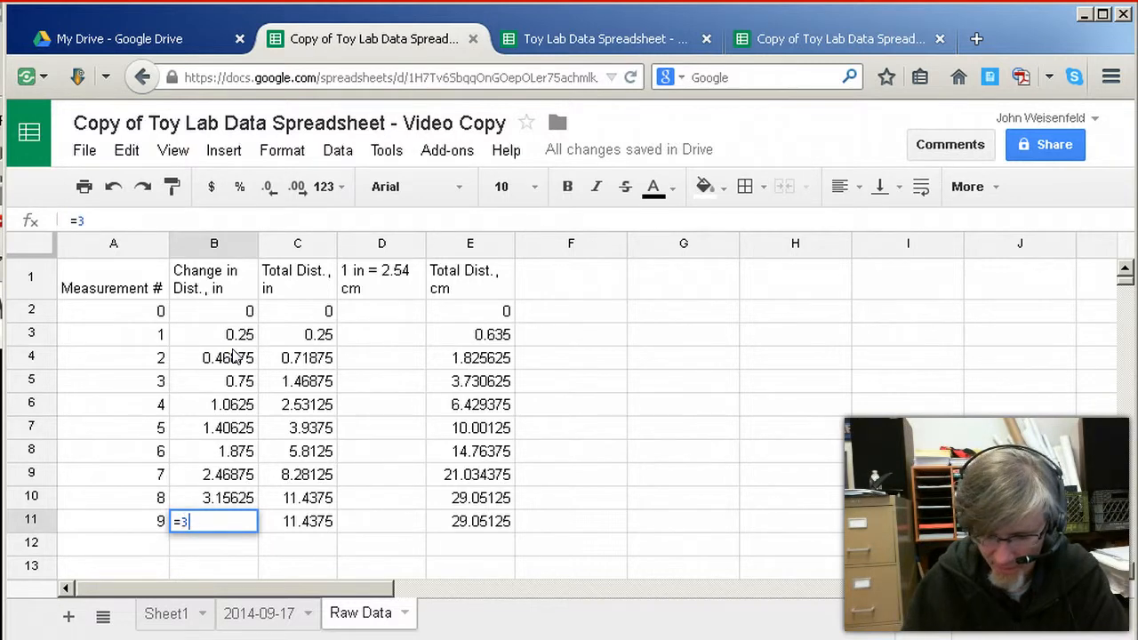
type("3+26/32")
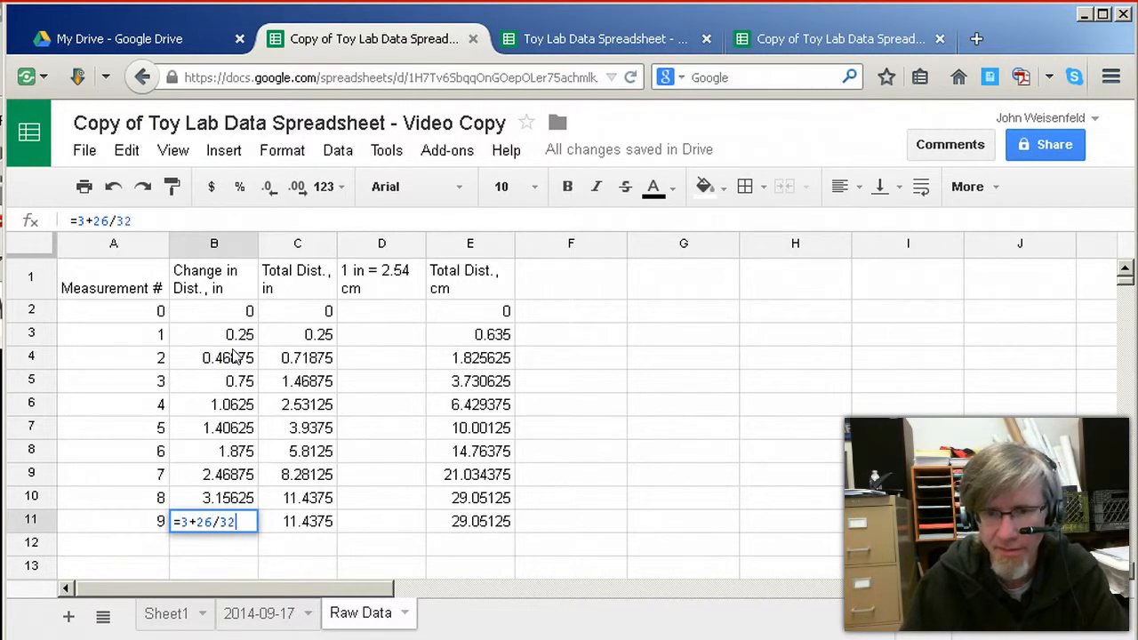
key("Return")
key("Up")
key("Up")
key("Up")
key("Up")
key("Up")
key("Up")
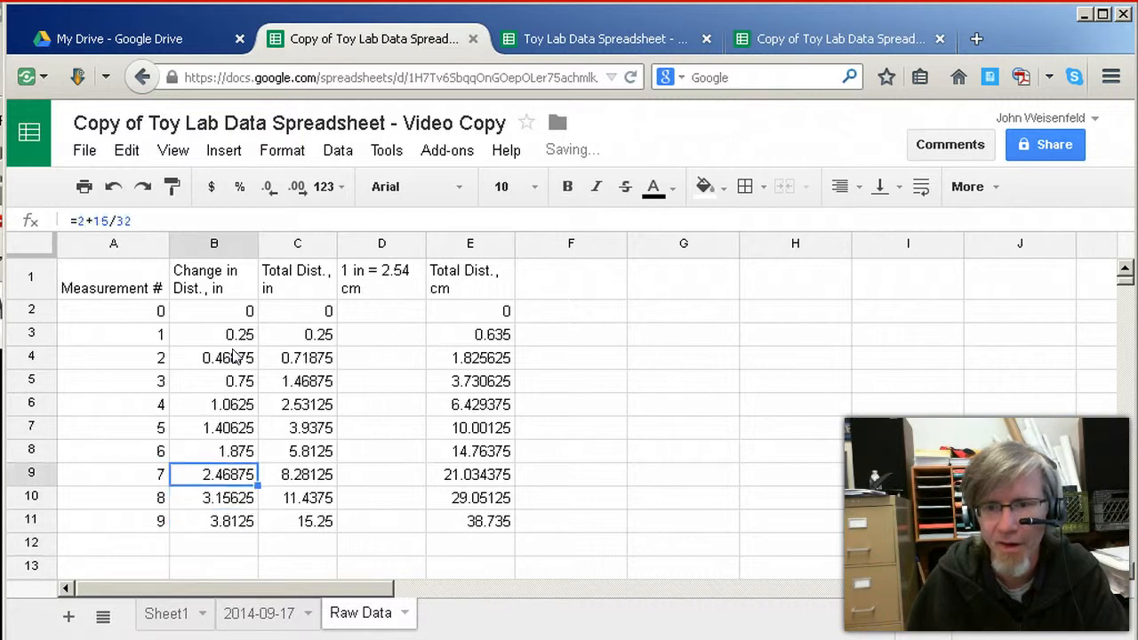
key("Up")
key("Up")
key("Up")
key("Up")
key("Up")
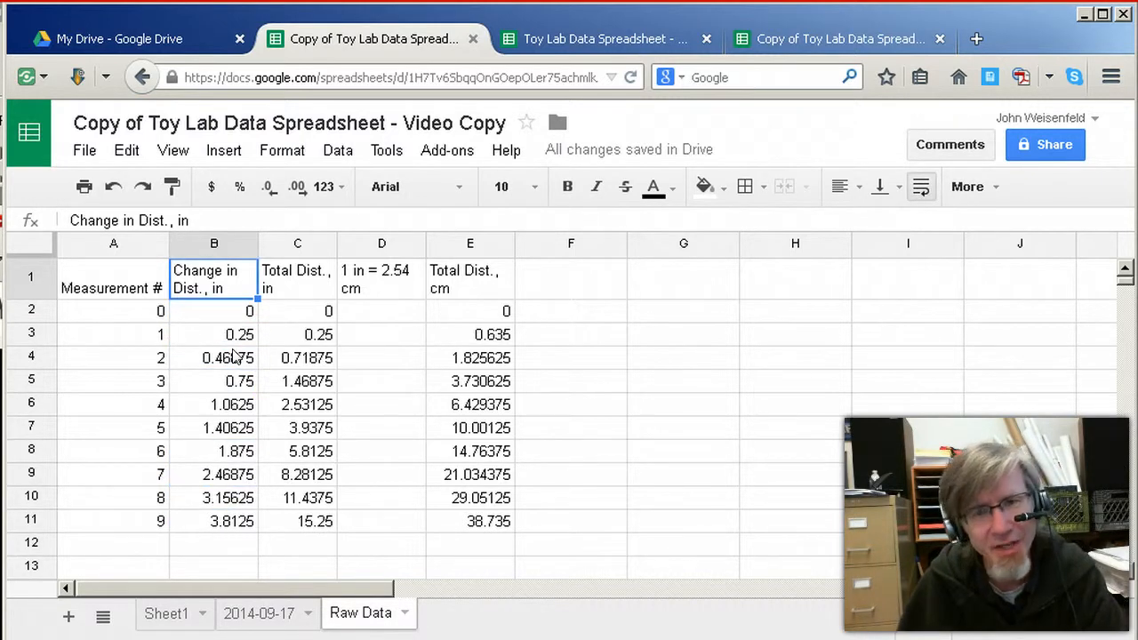
Review the measurement 1 row, from its number in A3 through the distance change in B3 to the total distance in C3
key("Down")
key("Left")
key("Down")
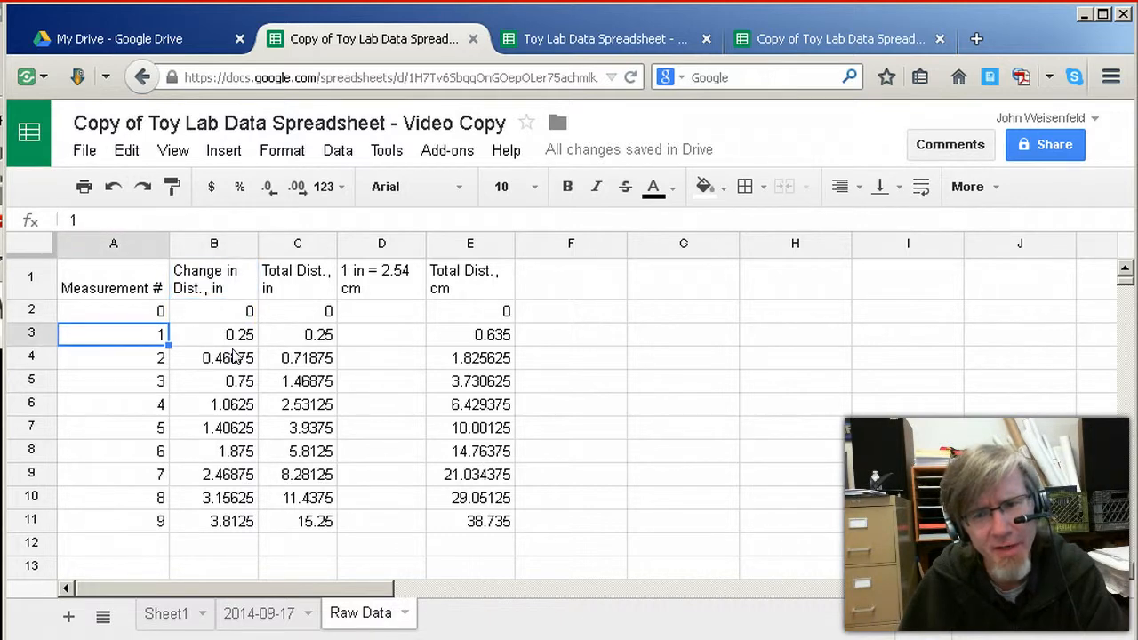
key("Right")
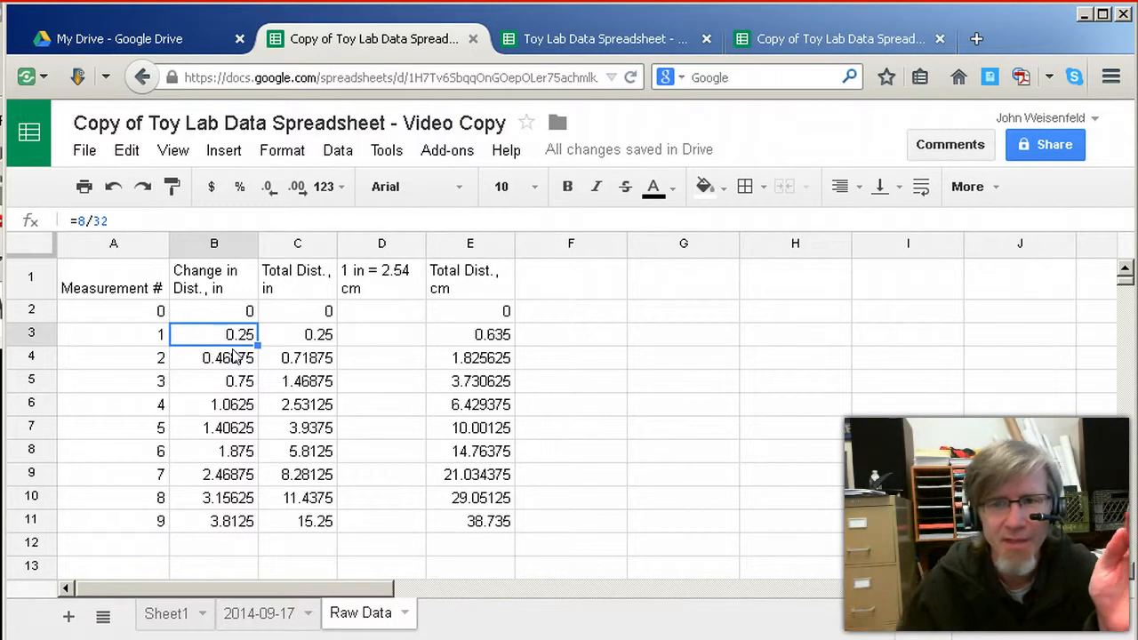
key("Right")
key("Up")
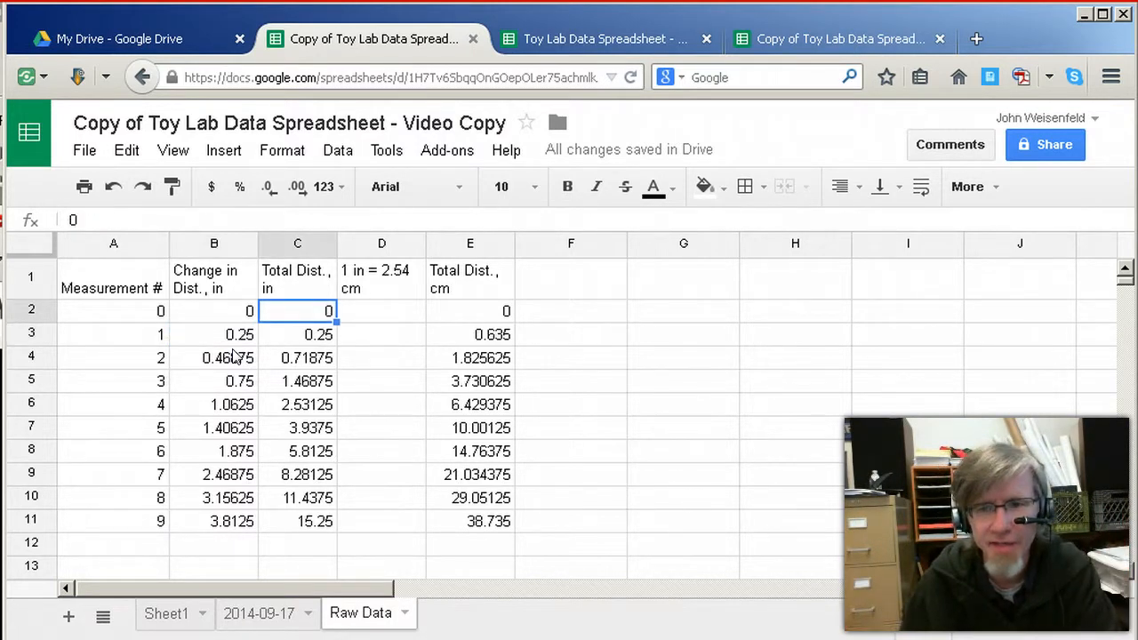
key("Down")
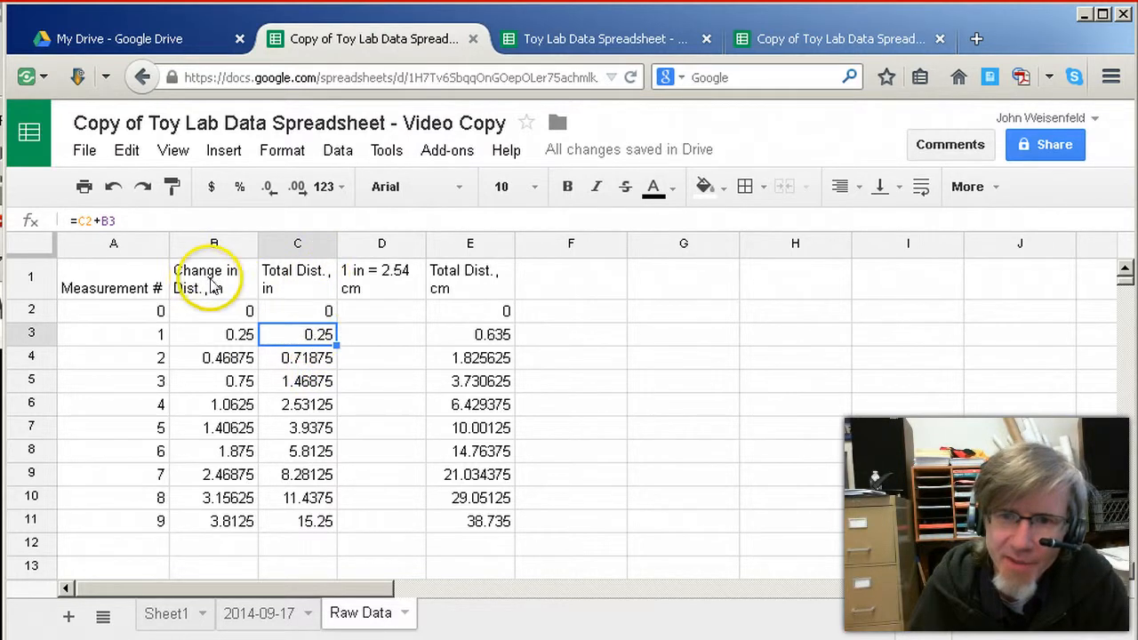
Examine the total distance formula in C3 and the cells C2 and B3 that it adds together
left_click_drag(77, 221, 123, 220)
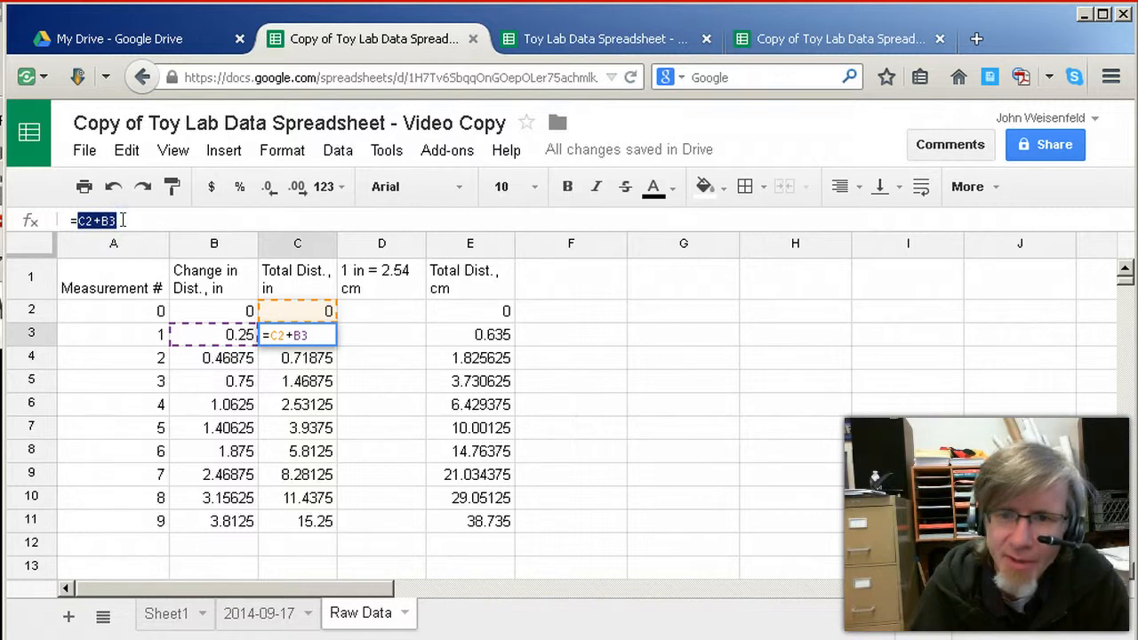
left_click(249, 336)
left_click(297, 316)
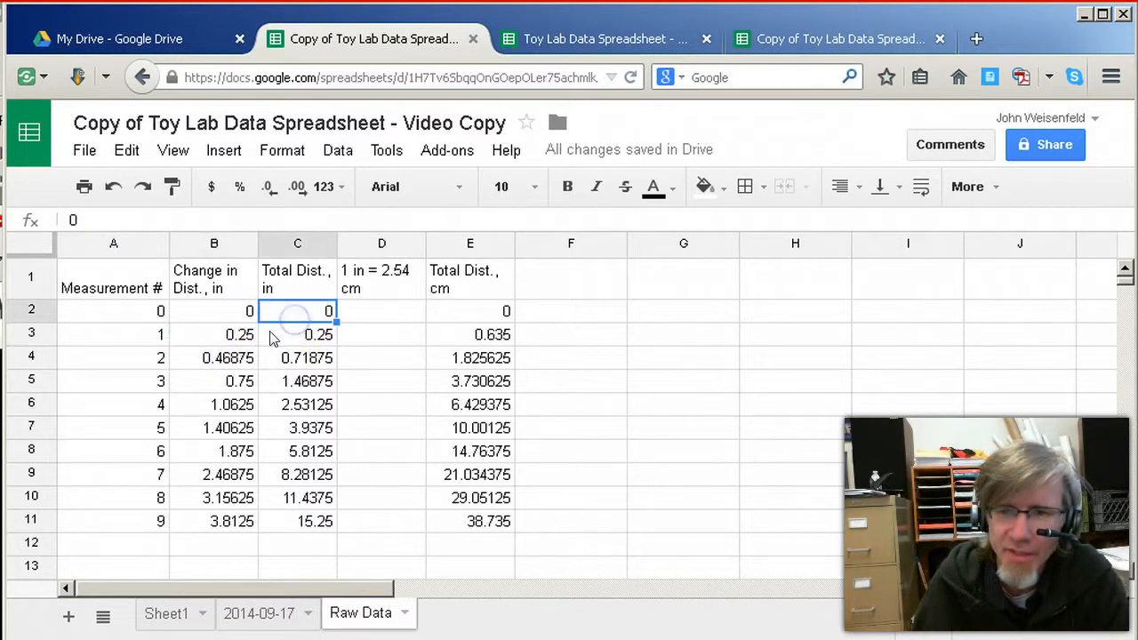
left_click(249, 336)
left_click(289, 337)
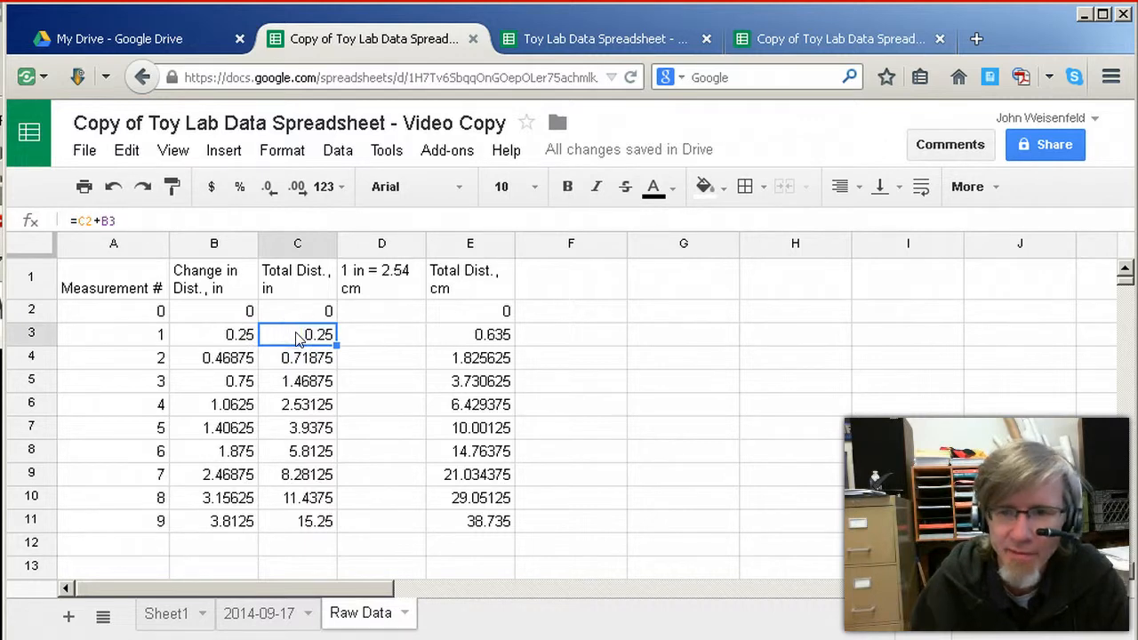
Examine the running total formulas in the Total Dist., in column from C4 down to C9, inspecting the references in C4
key("Down")
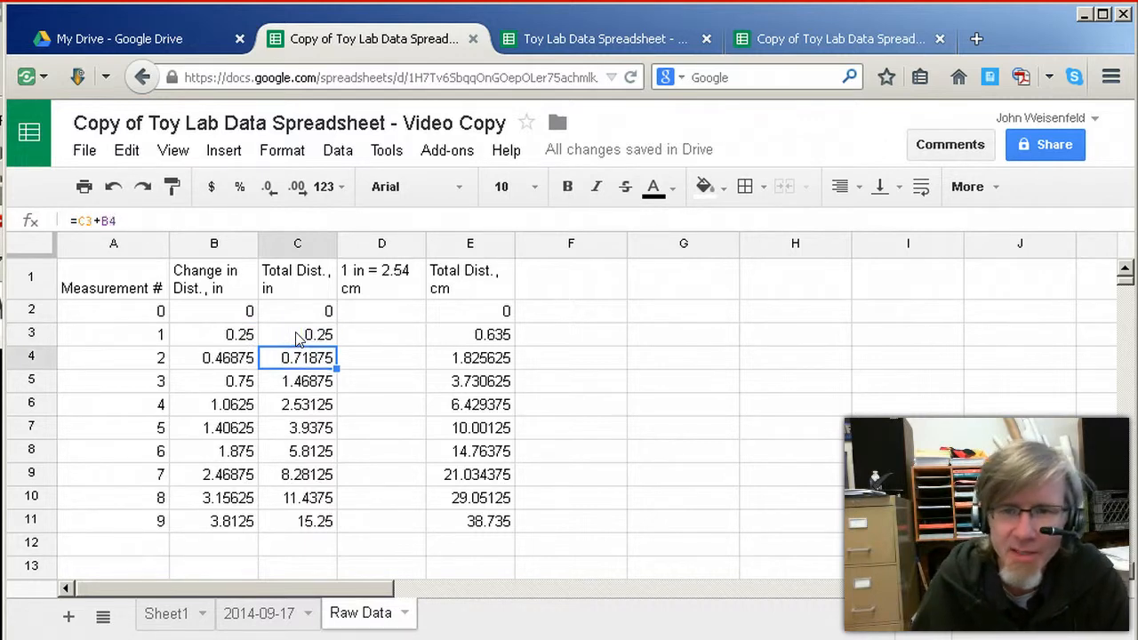
left_click(103, 221)
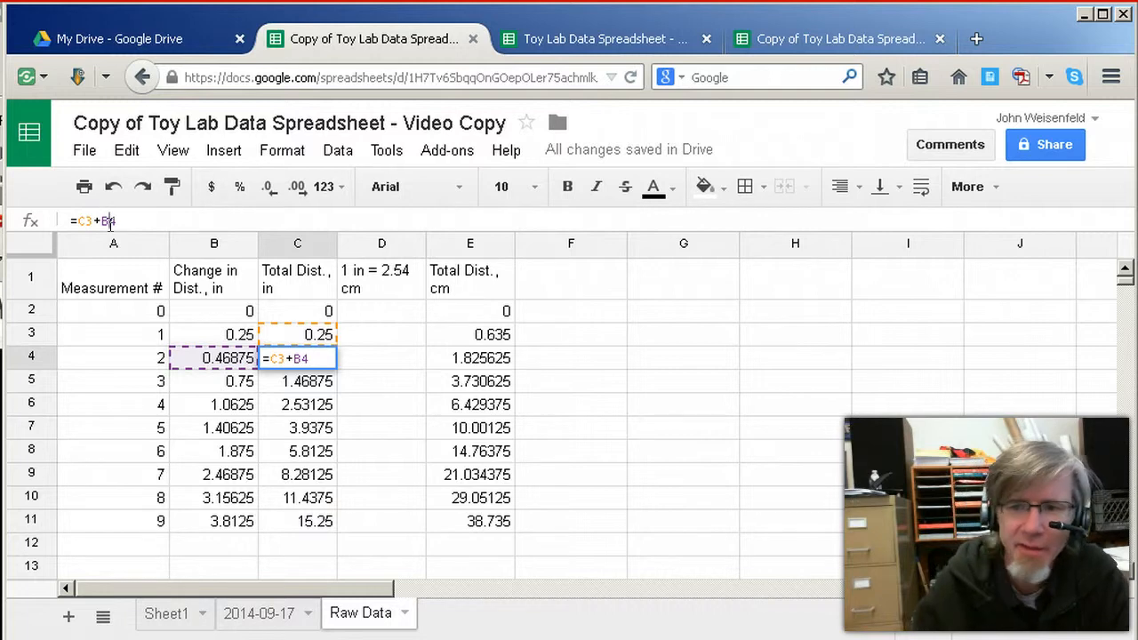
left_click(281, 380)
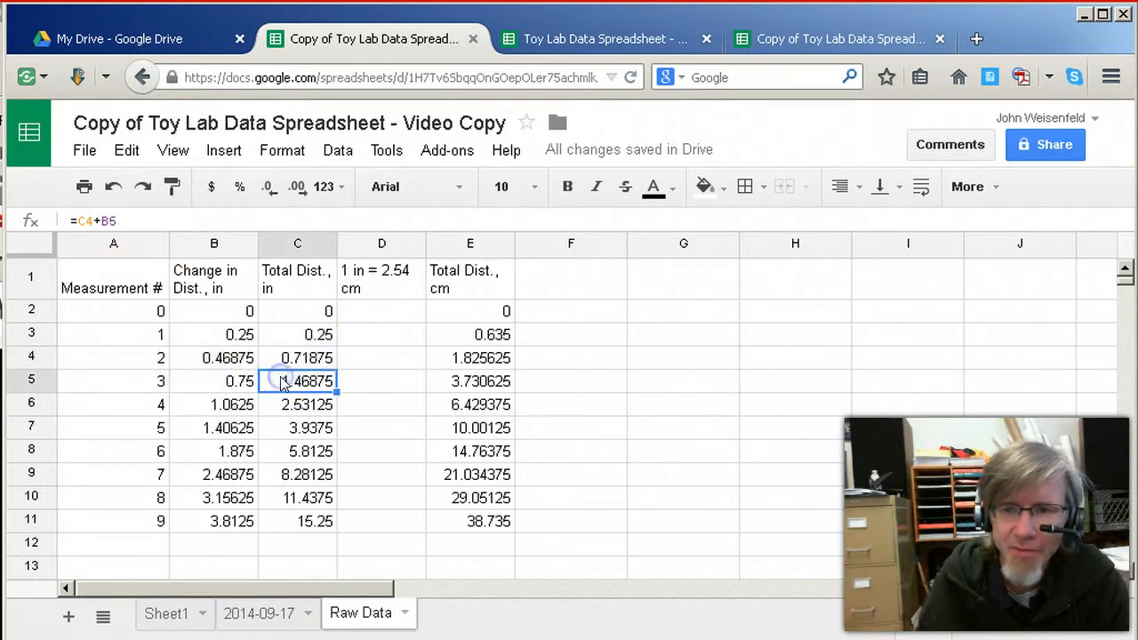
key("Down")
key("Down")
key("Down")
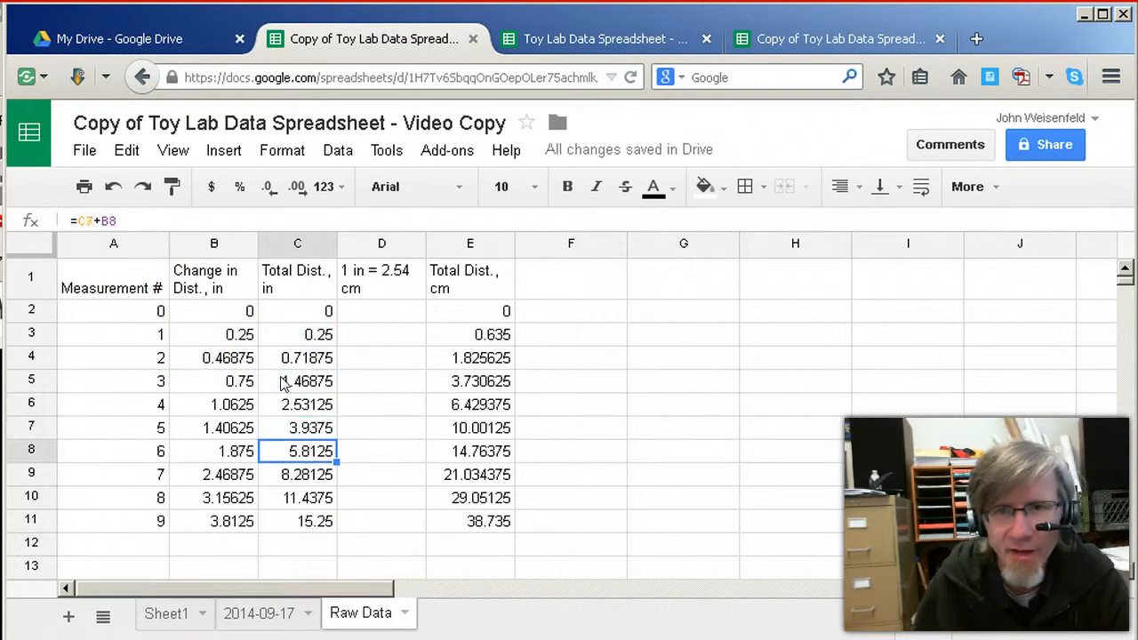
key("Down")
key("Up")
key("Up")
key("Up")
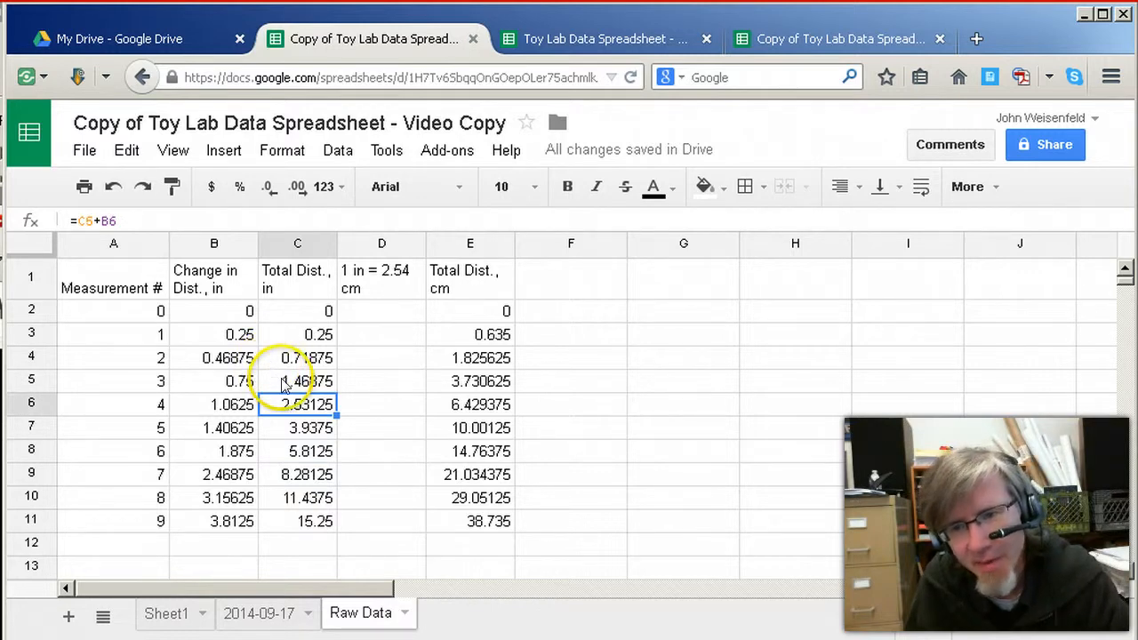
Check the total distance formulas from C5 down to C11, inspecting the references used in C8
left_click(283, 382)
left_click(300, 407)
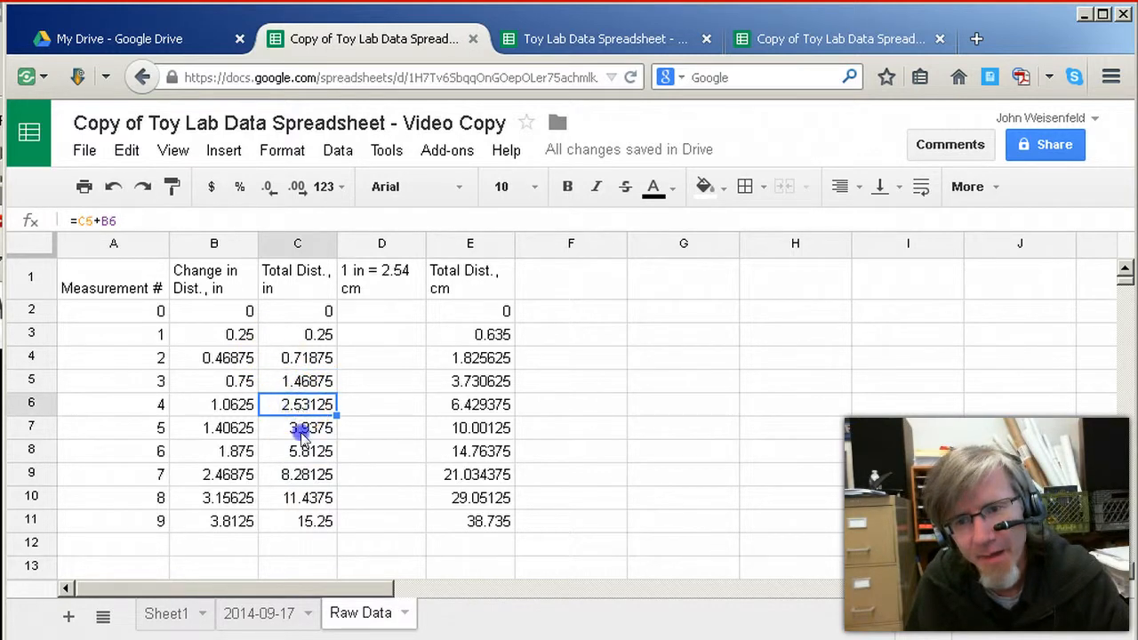
left_click(302, 432)
double_click(307, 450)
left_click(94, 218)
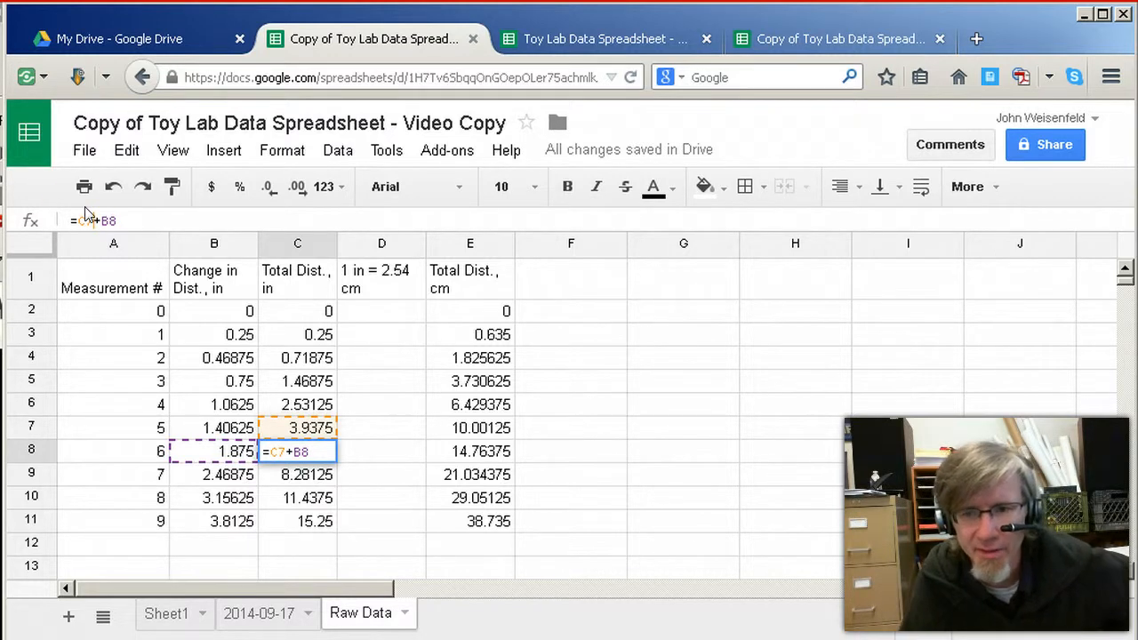
key("Return")
left_click(323, 500)
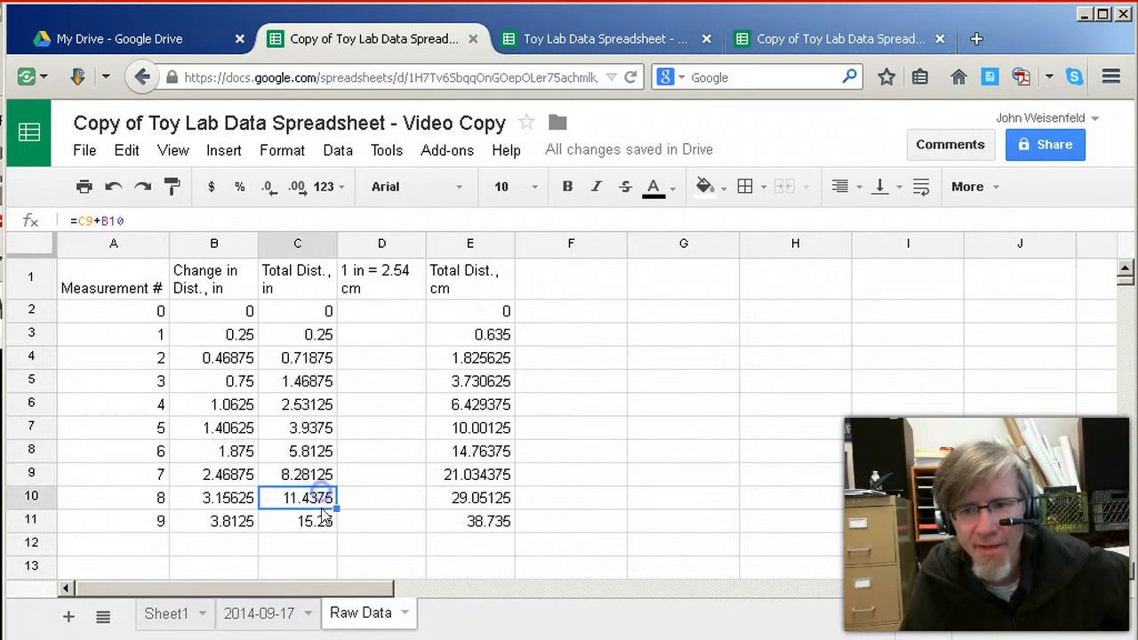
double_click(320, 521)
Compare the first and last measurement numbers in A2 and A11, and view the final total distance in C11
left_click(161, 522)
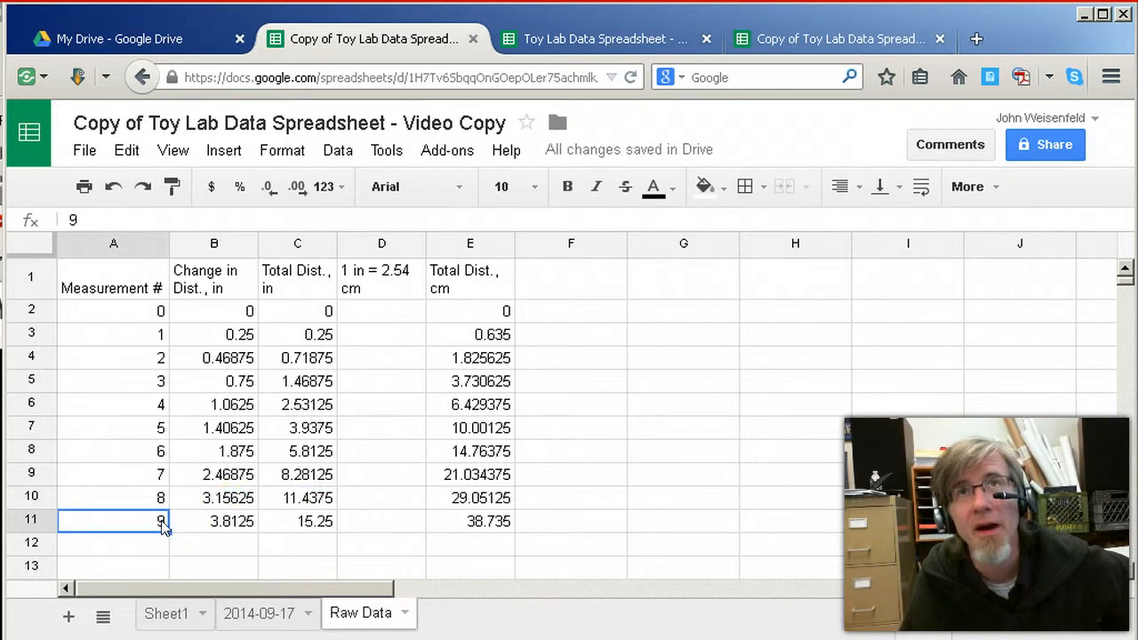
left_click(161, 313)
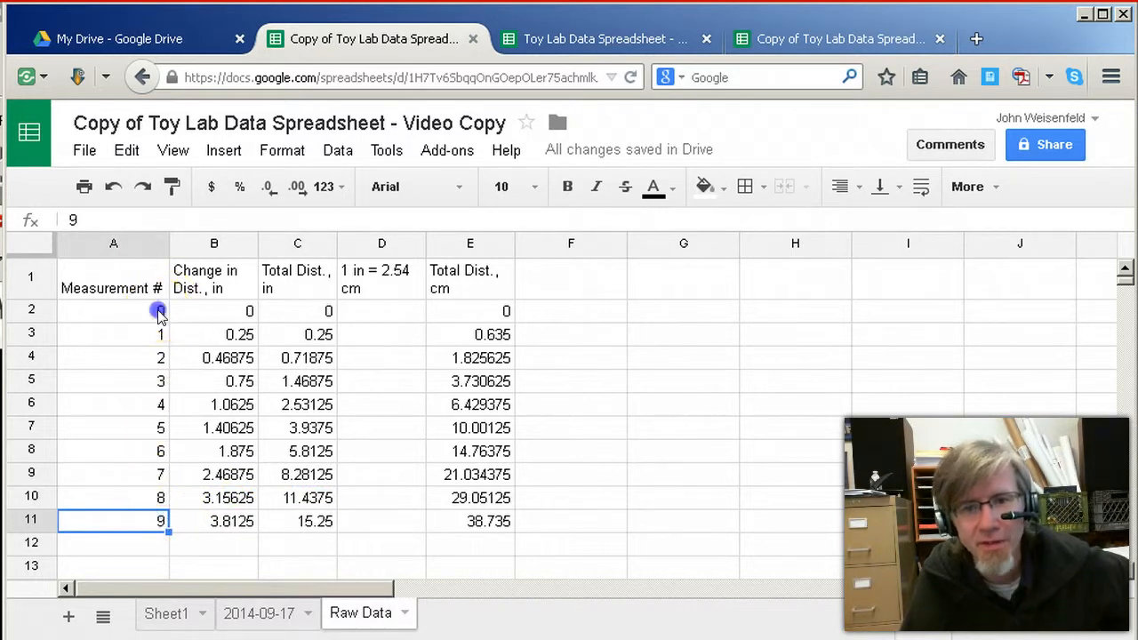
left_click(158, 522)
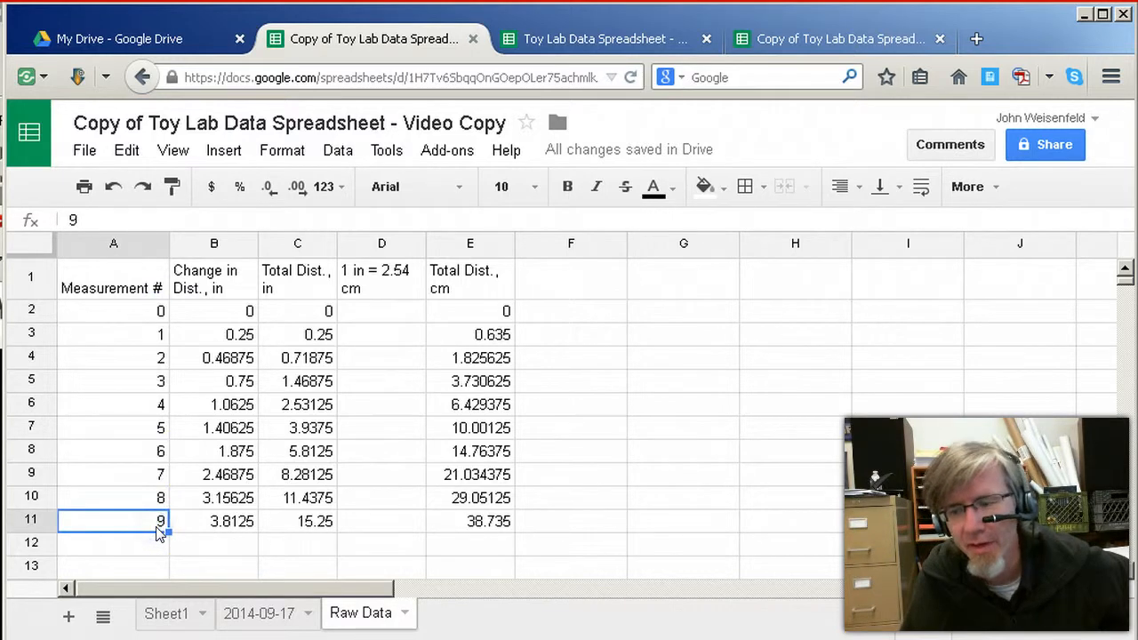
left_click(284, 522)
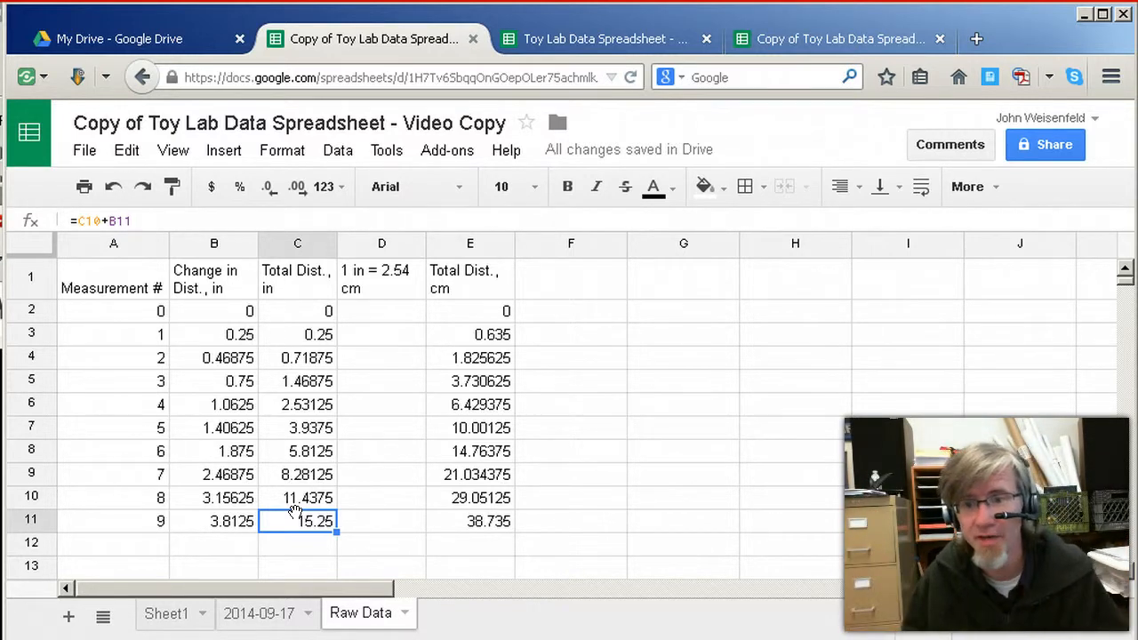
Examine the inch-to-centimetre conversion formula in E2, going there through column D
key("Right")
key("Up")
key("Up")
key("Up")
key("Up")
key("Up")
key("Up")
key("Up")
key("Up")
key("Up")
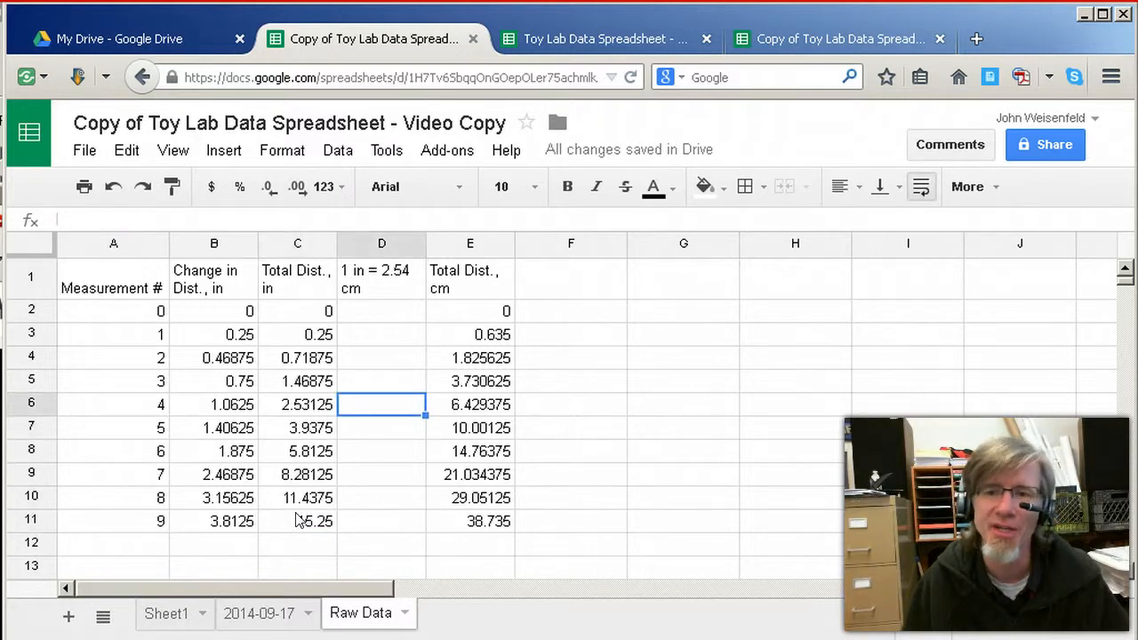
key("Right")
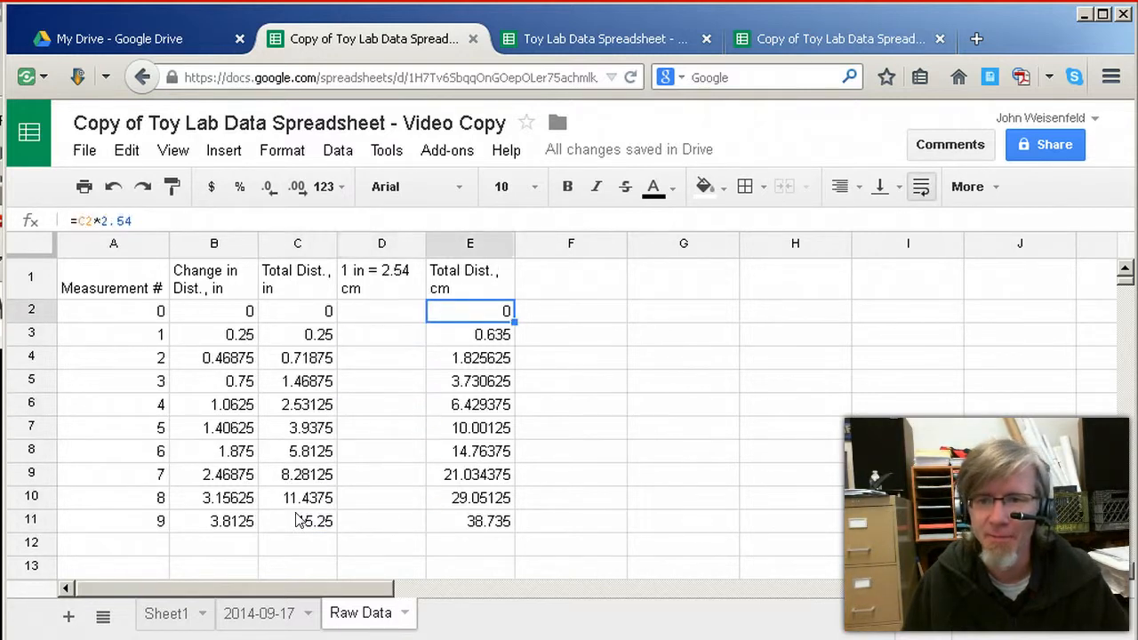
key("Left")
key("Right")
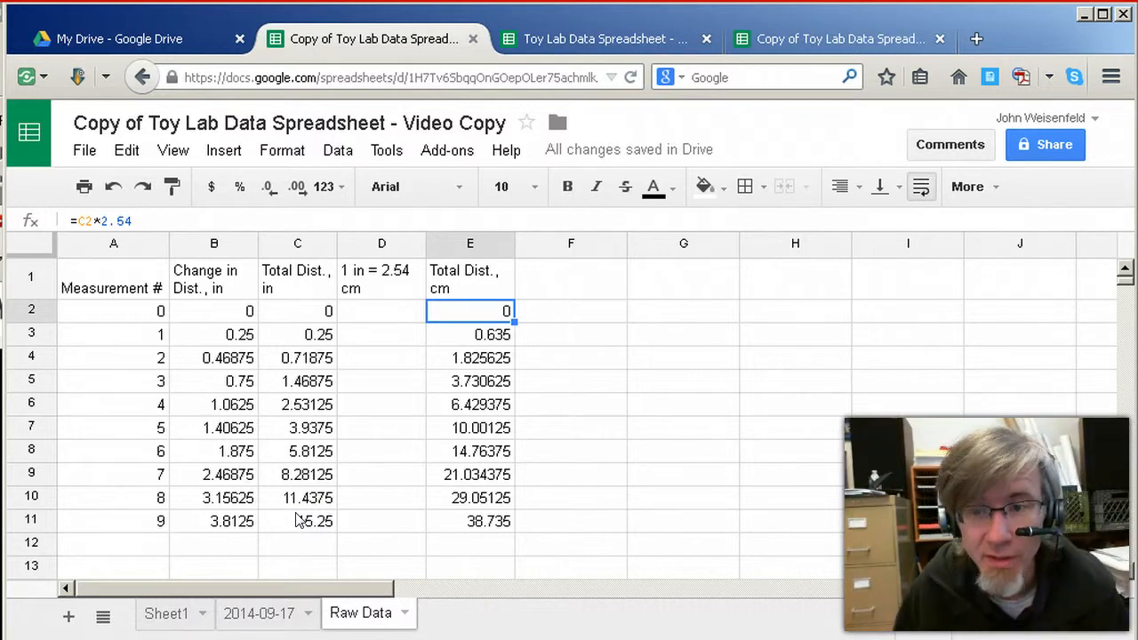
Compare the total distance in inches in C3 with the centimetre conversion formulas in column E, continuing down to row 11
key("Down")
key("Left")
key("Left")
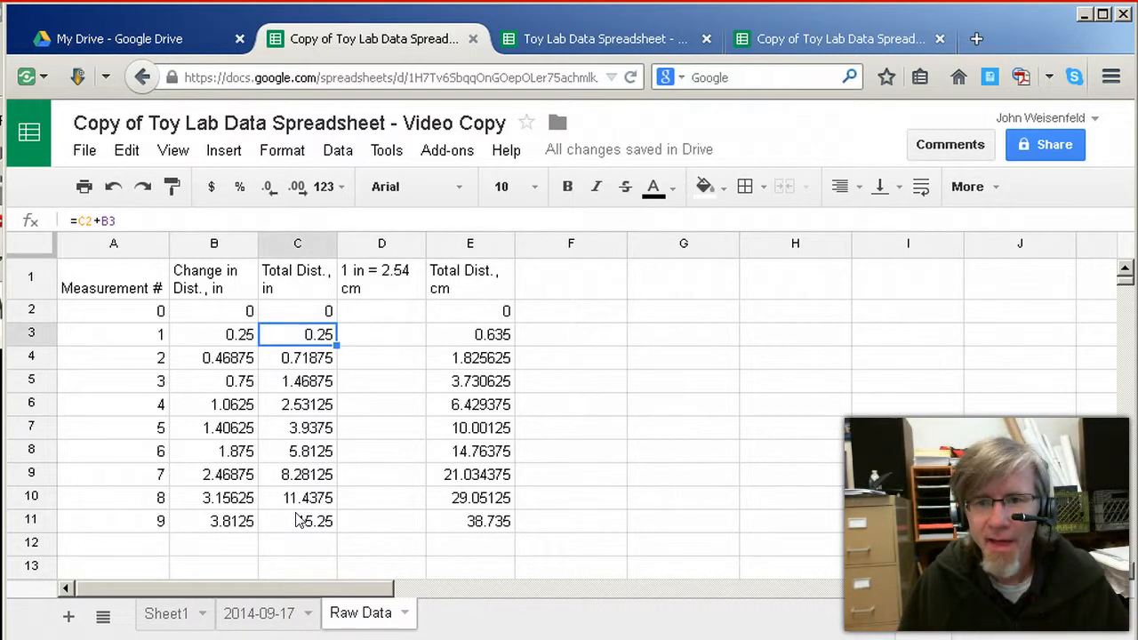
key("Right")
key("Right")
key("Right")
key("Left")
key("Down")
key("Down")
key("Down")
key("Down")
key("Down")
key("Down")
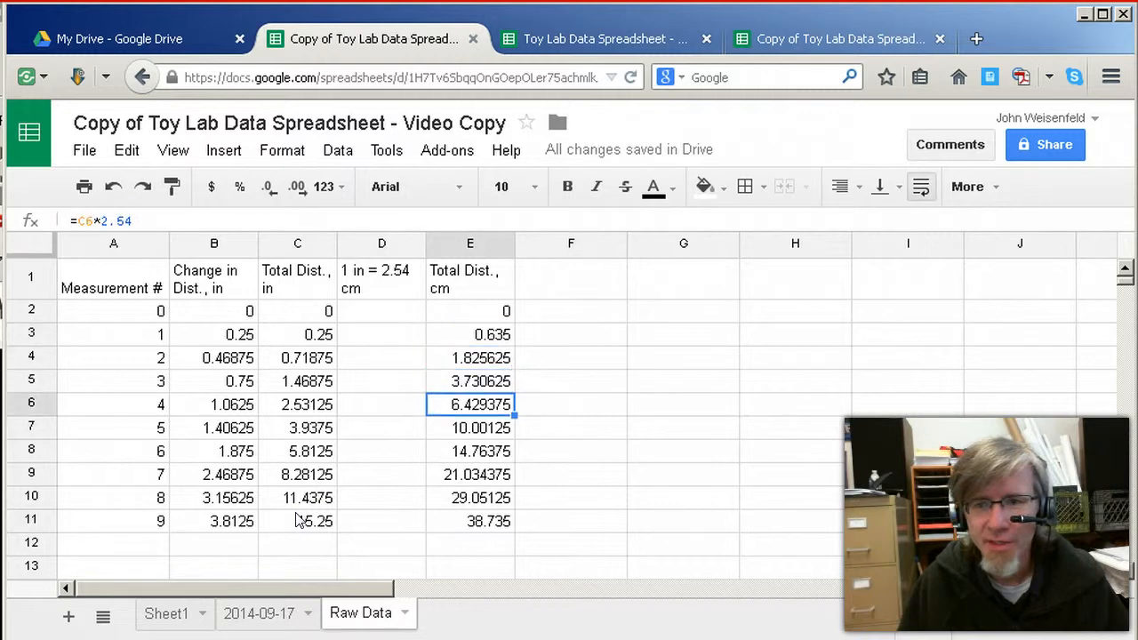
key("Down")
key("Down")
key("Left")
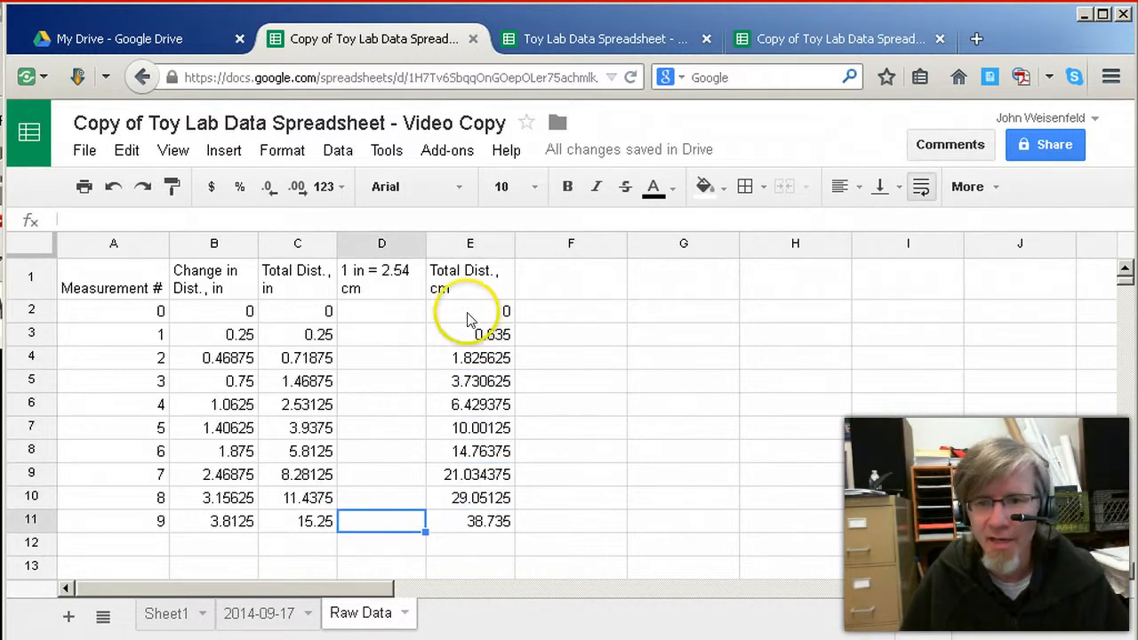
Examine the conversion formula in E11 and the inch total in C11 that it multiplies by 2.54
key("Left")
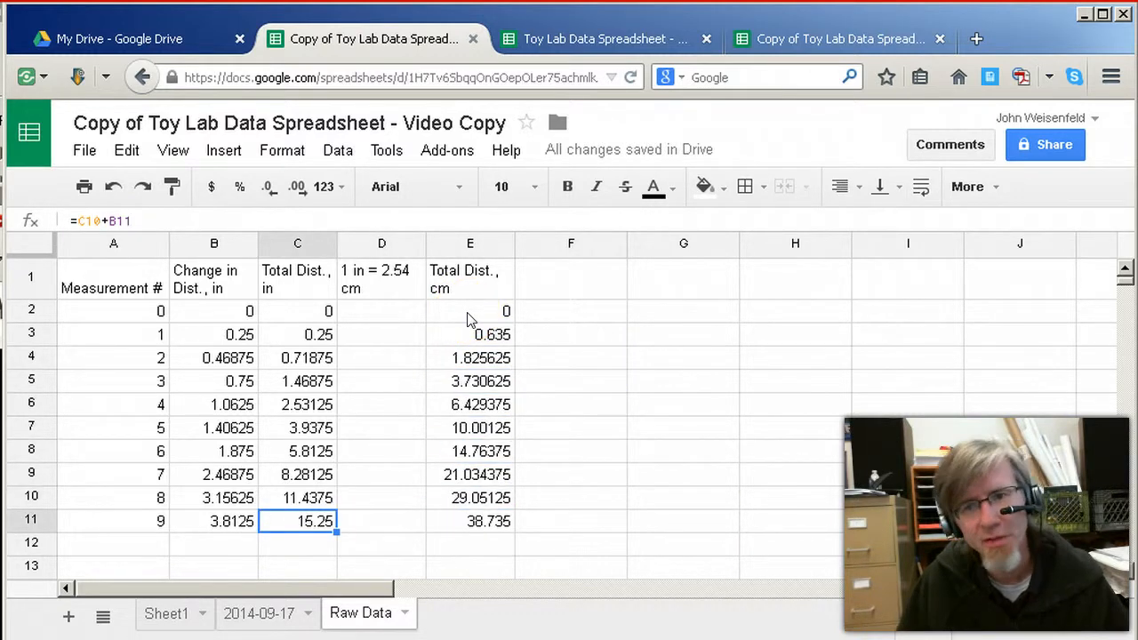
key("Right")
key("Right")
key("Right")
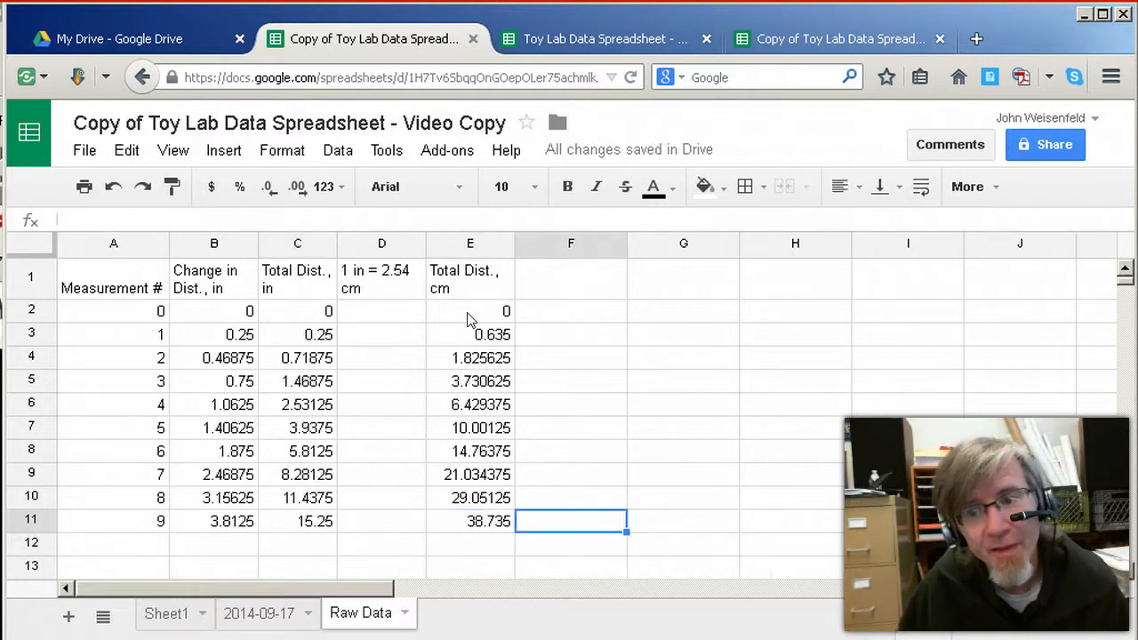
key("Left")
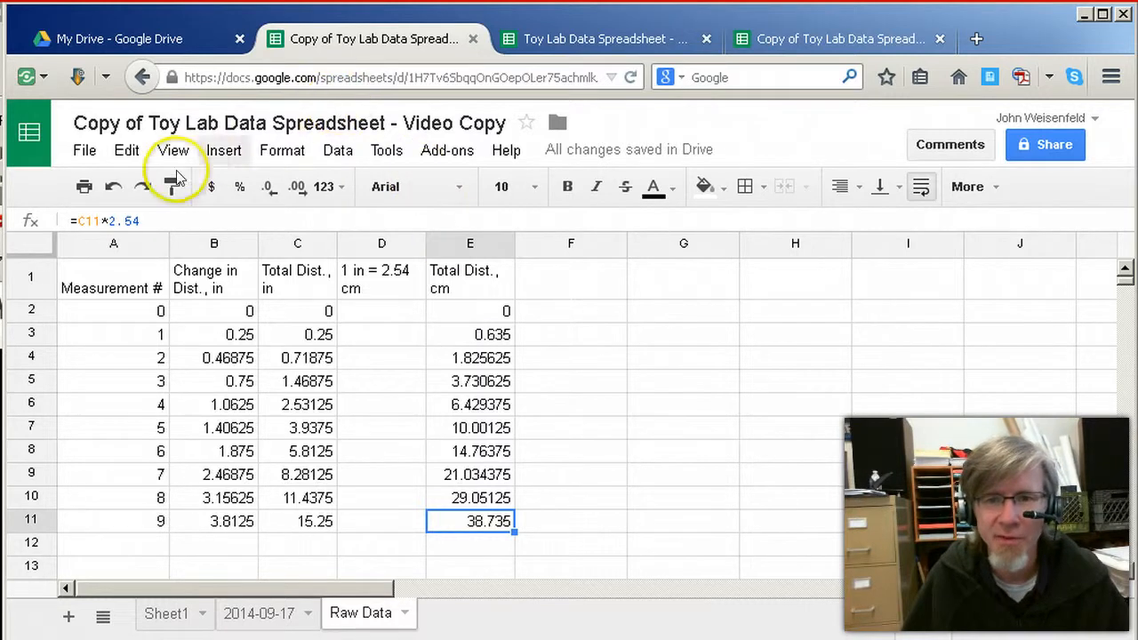
left_click(149, 218)
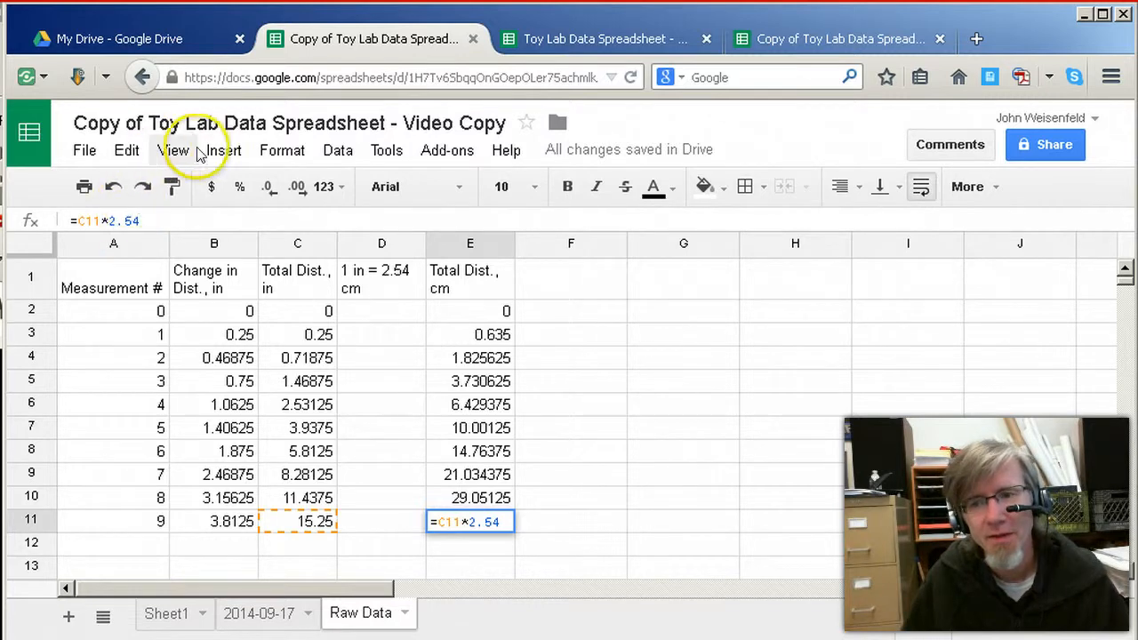
Check the centimetre conversion formulas in the Total Dist., cm column from E2 down to E6
left_click(463, 341)
left_click(468, 310)
left_click(474, 332)
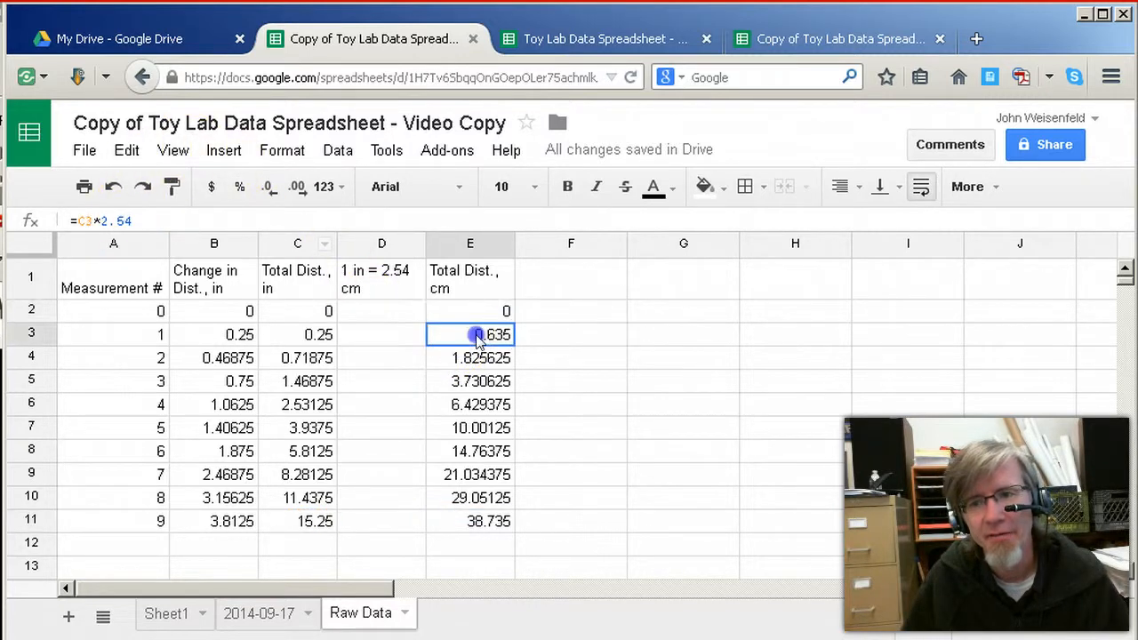
left_click(485, 359)
left_click(489, 382)
left_click(491, 405)
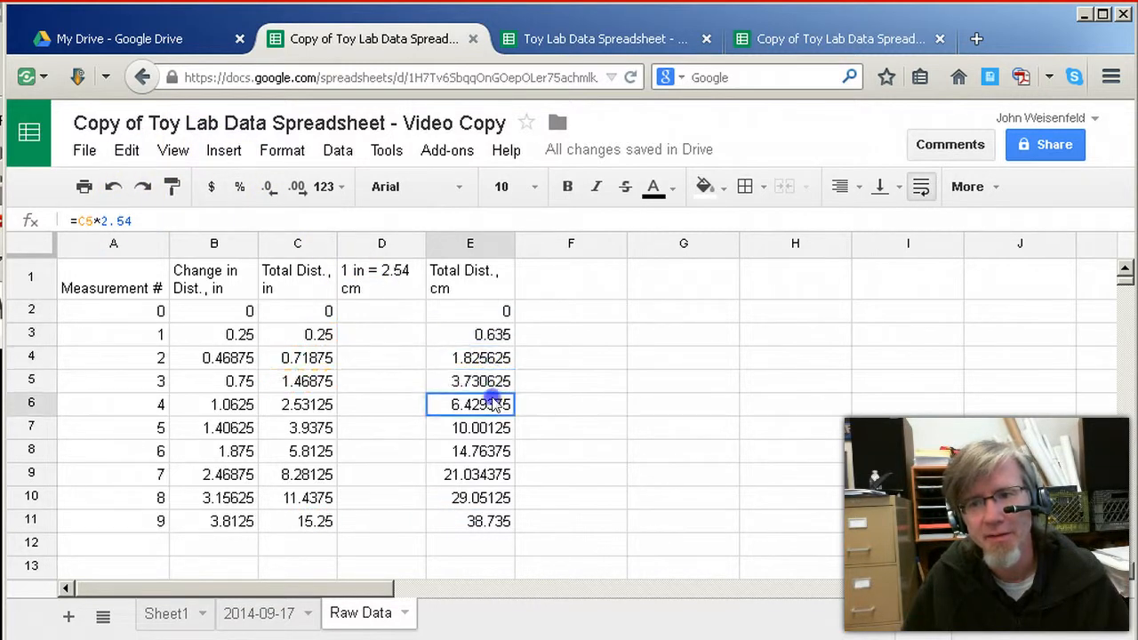
Move the total distance formula from E7 into E8, and select E9
left_click(495, 429)
left_click_drag(494, 436, 489, 452)
left_click(500, 469)
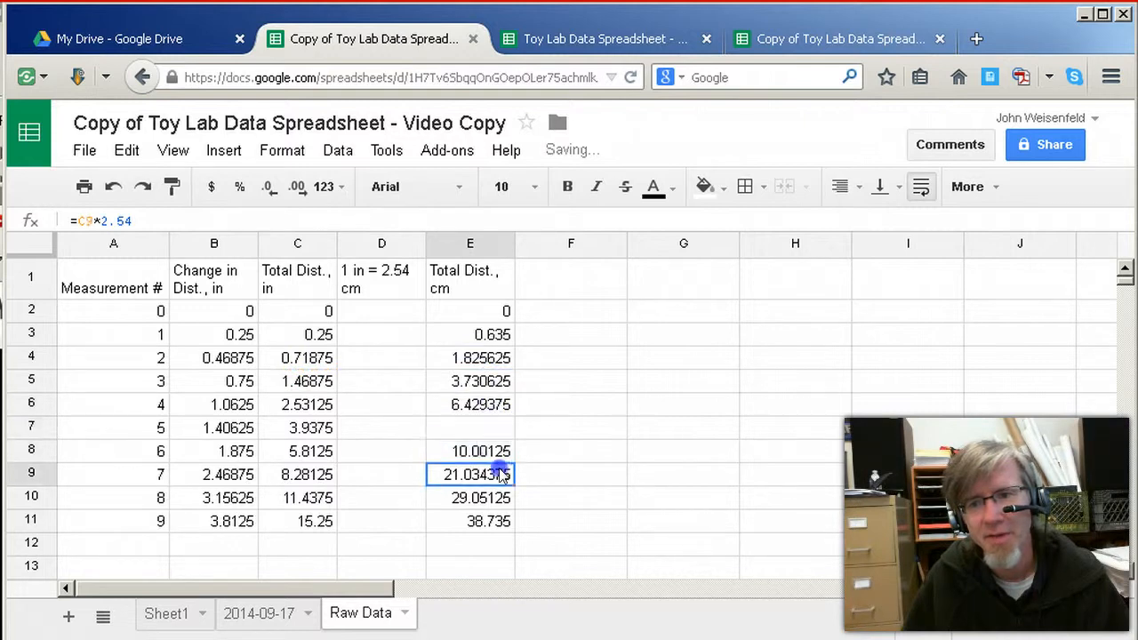
Review the column headers in row 1 from Total Dist., cm back to Measurement #
left_click(472, 293)
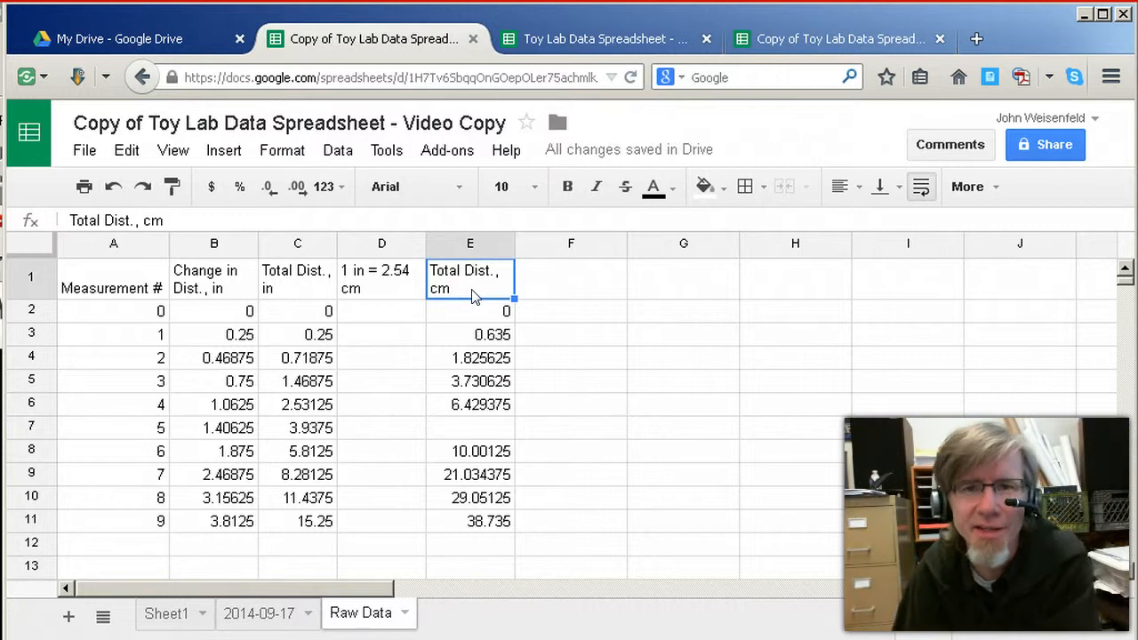
key("Left")
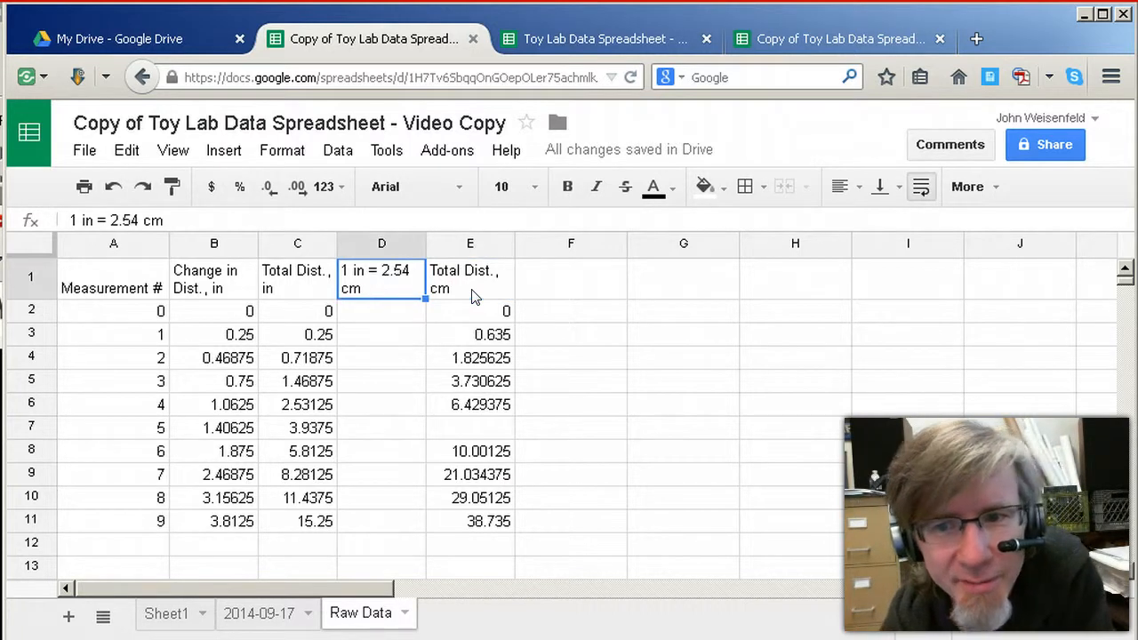
key("Left")
key("Left")
key("Left")
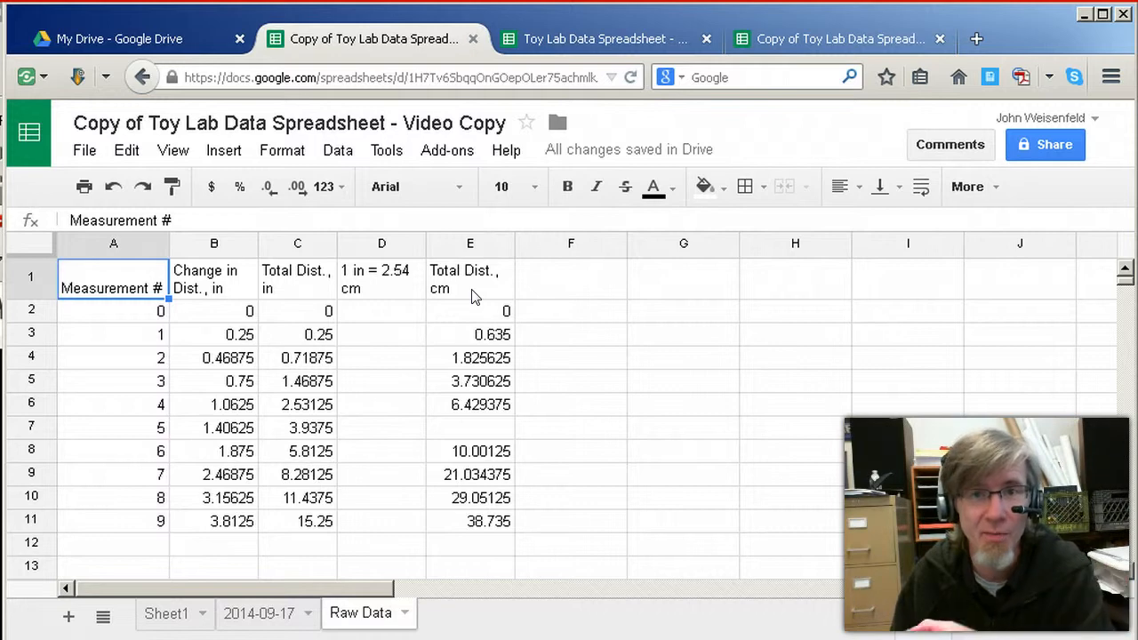
Review the Change in Dist., in and Total Dist., in headers, and check the running-total formula in C11
key("Right")
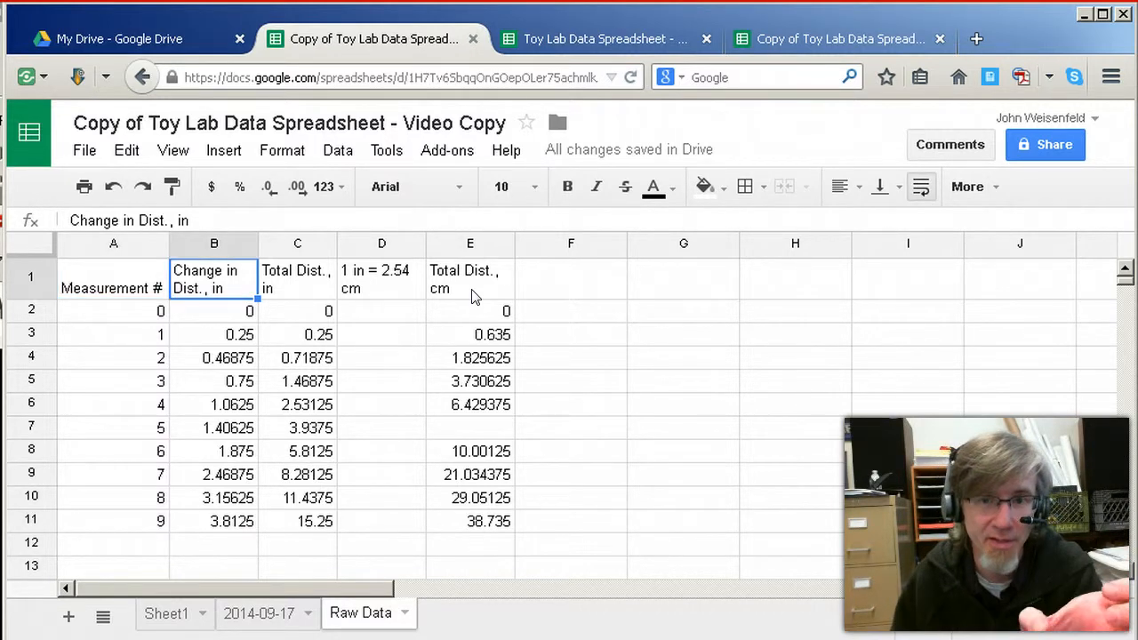
key("Right")
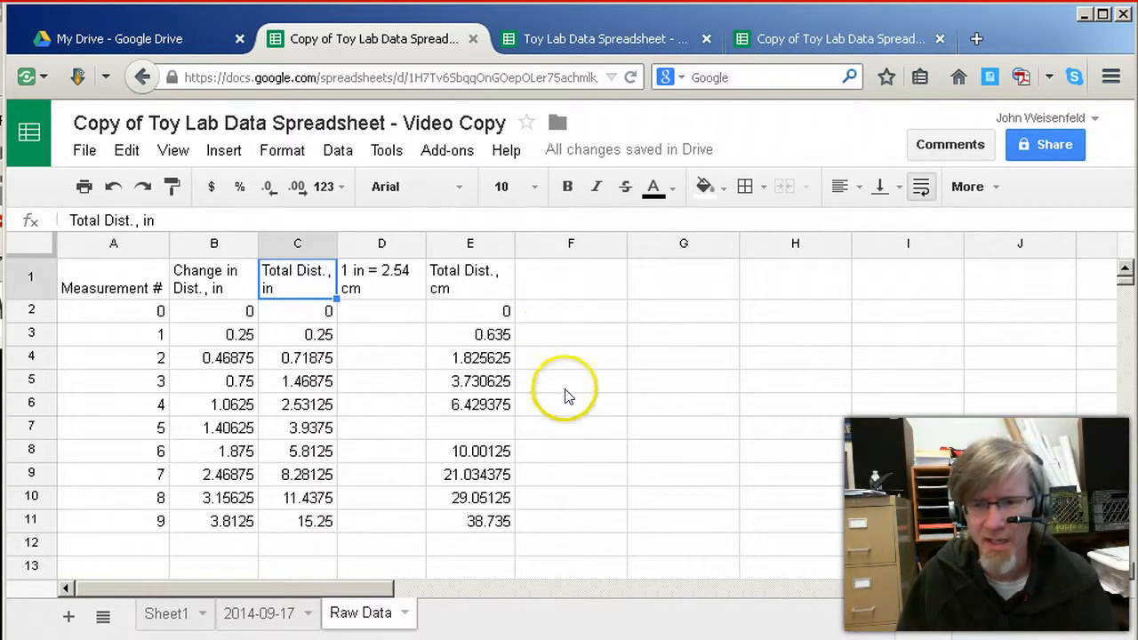
left_click(317, 522)
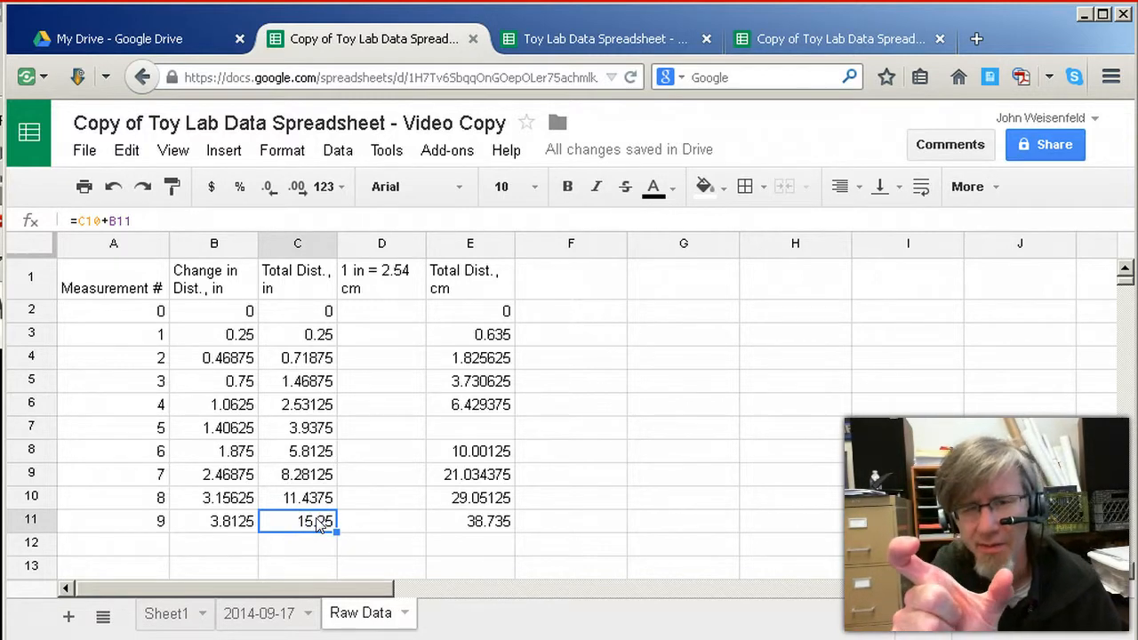
Check the centimetre conversion formula in E6 and copy it into the empty cell E7
left_click(464, 405)
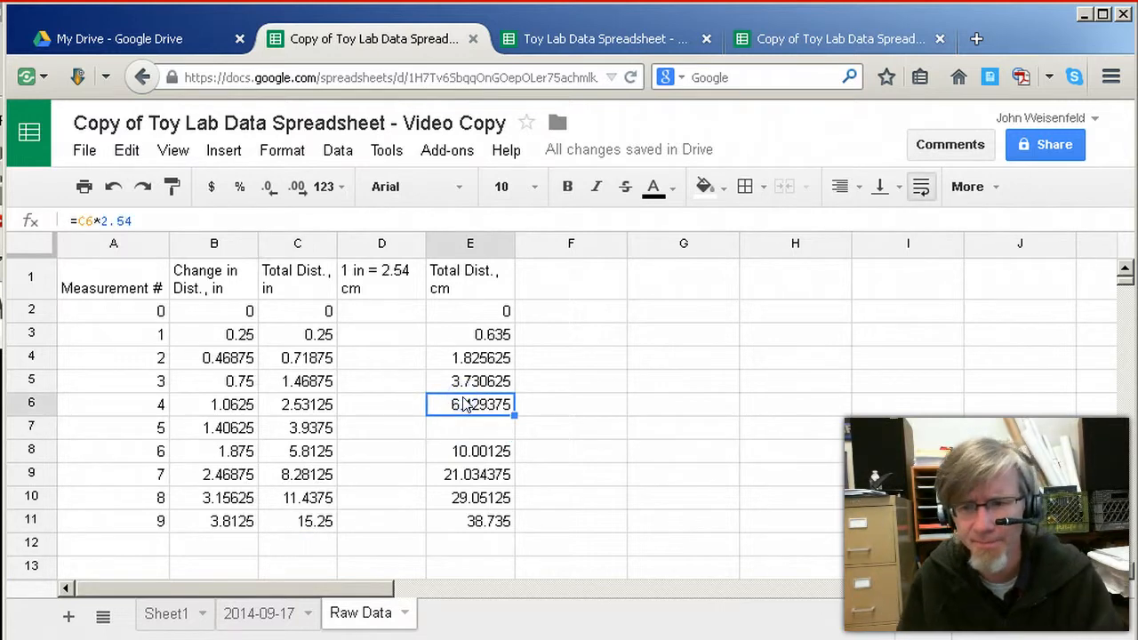
key("Down")
key("Up")
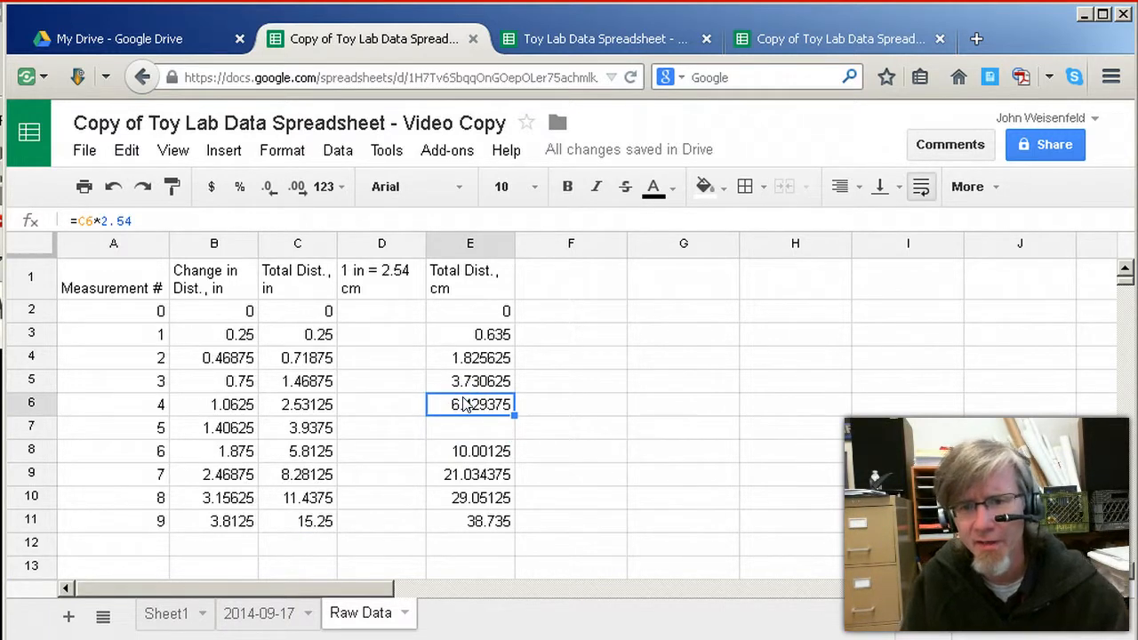
left_click(130, 220)
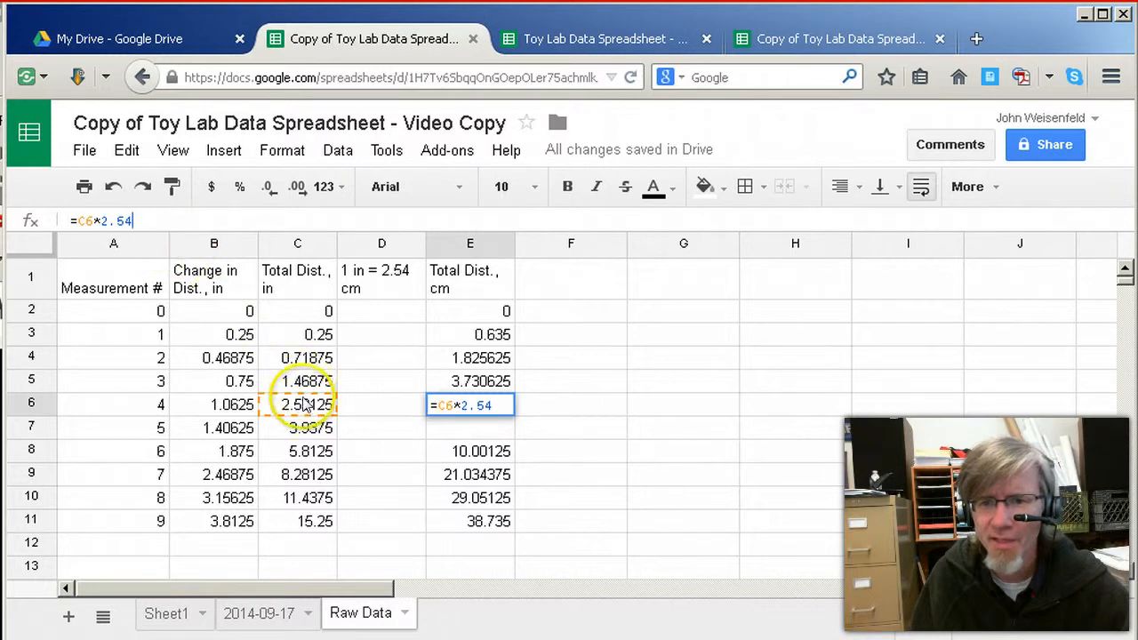
left_click(476, 421)
left_click(476, 409)
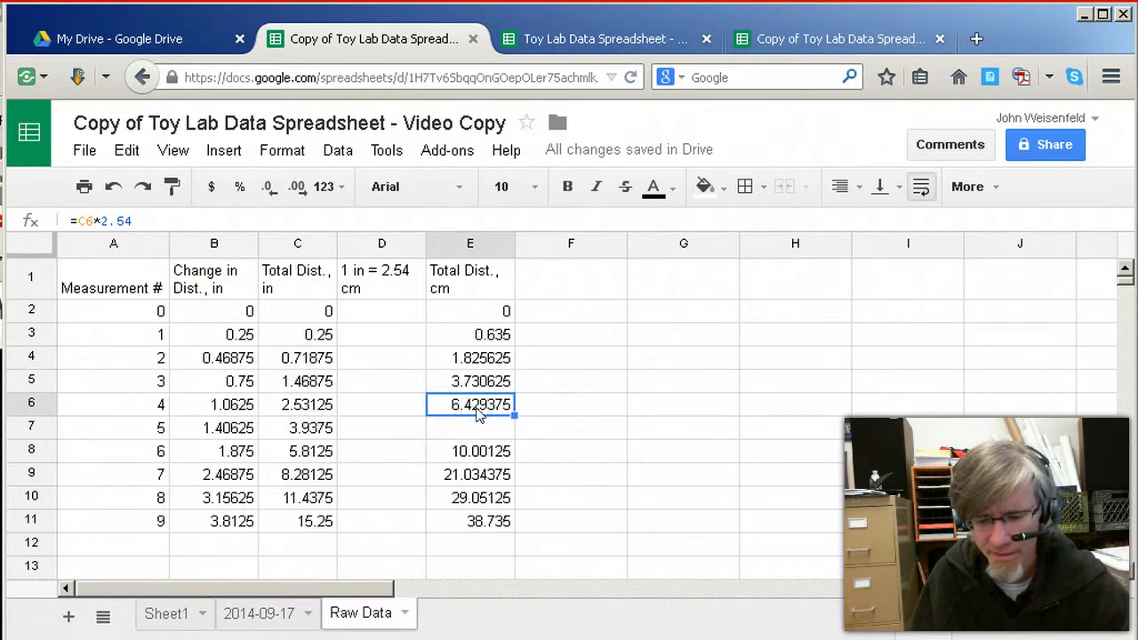
key("ctrl+c")
left_click(474, 432)
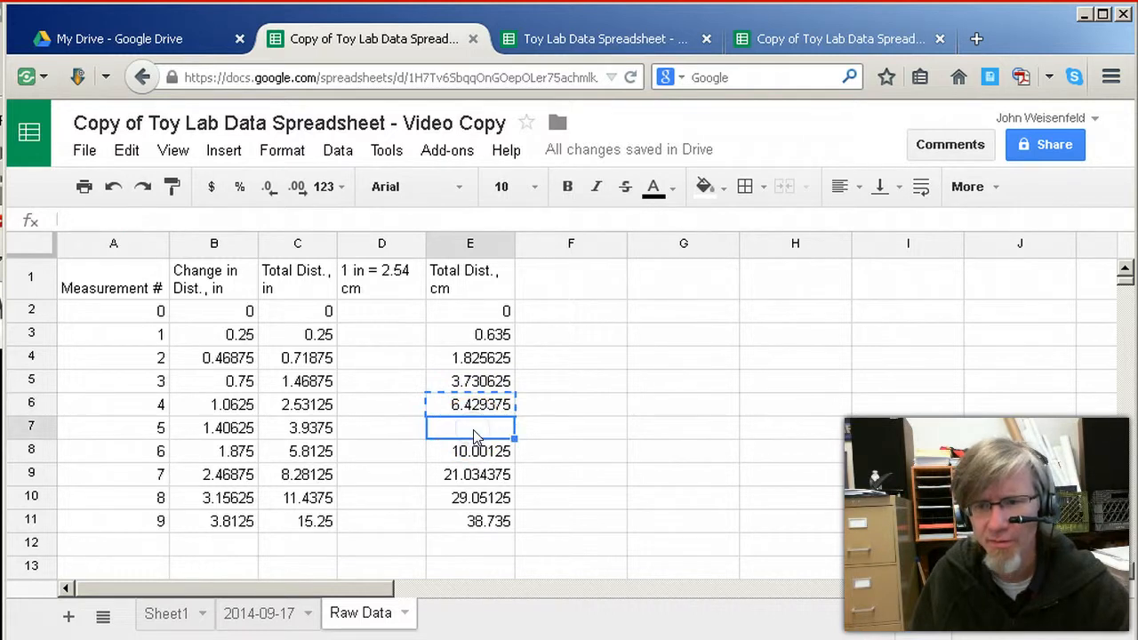
key("ctrl+v")
Compare the conversion formulas in E7 and E8 to see which inch total each one refers to
left_click(474, 450)
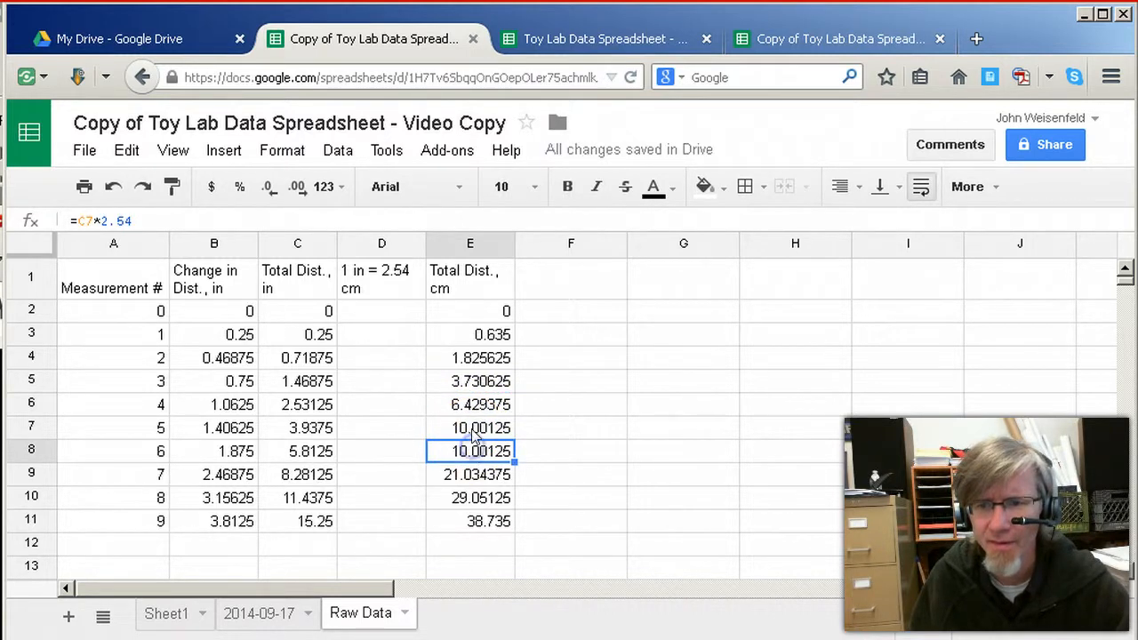
left_click(474, 428)
left_click(475, 452)
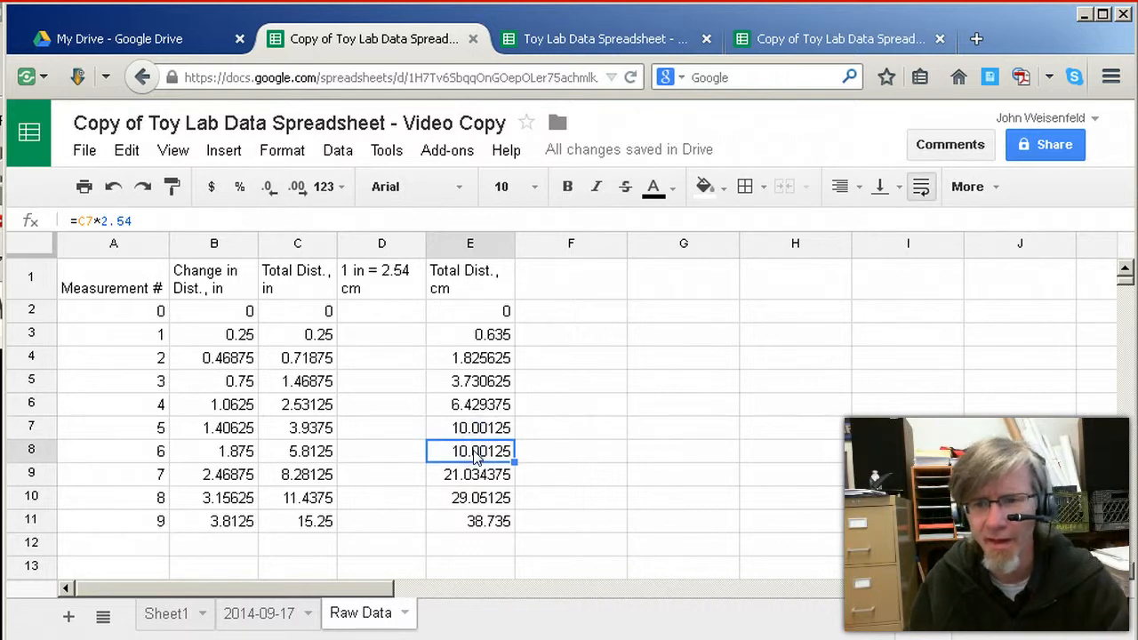
key("Up")
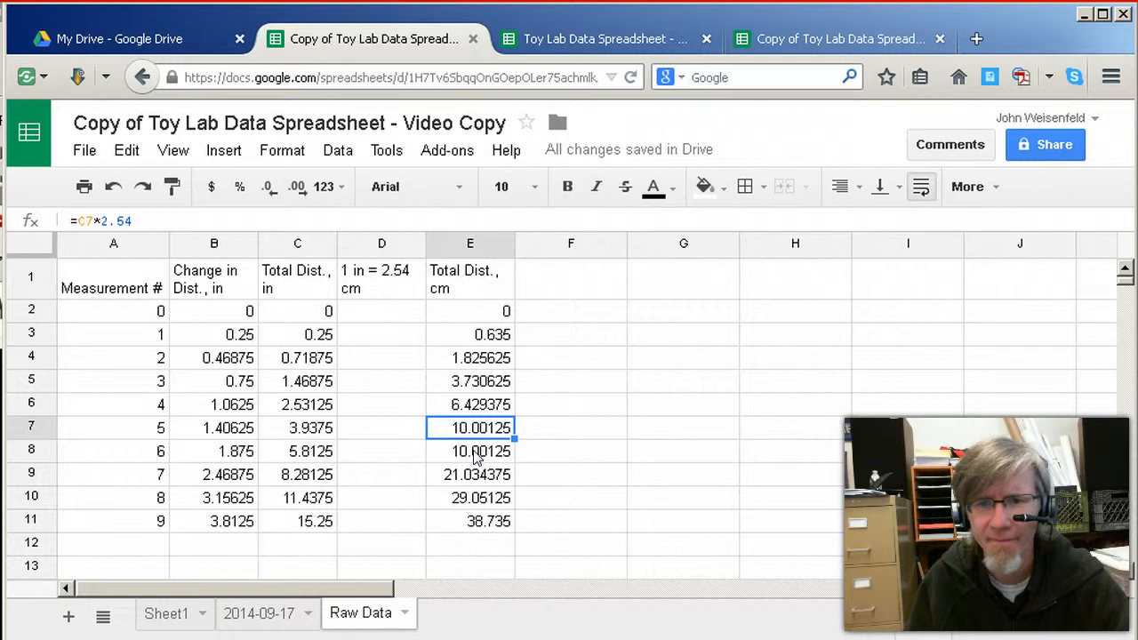
key("Down")
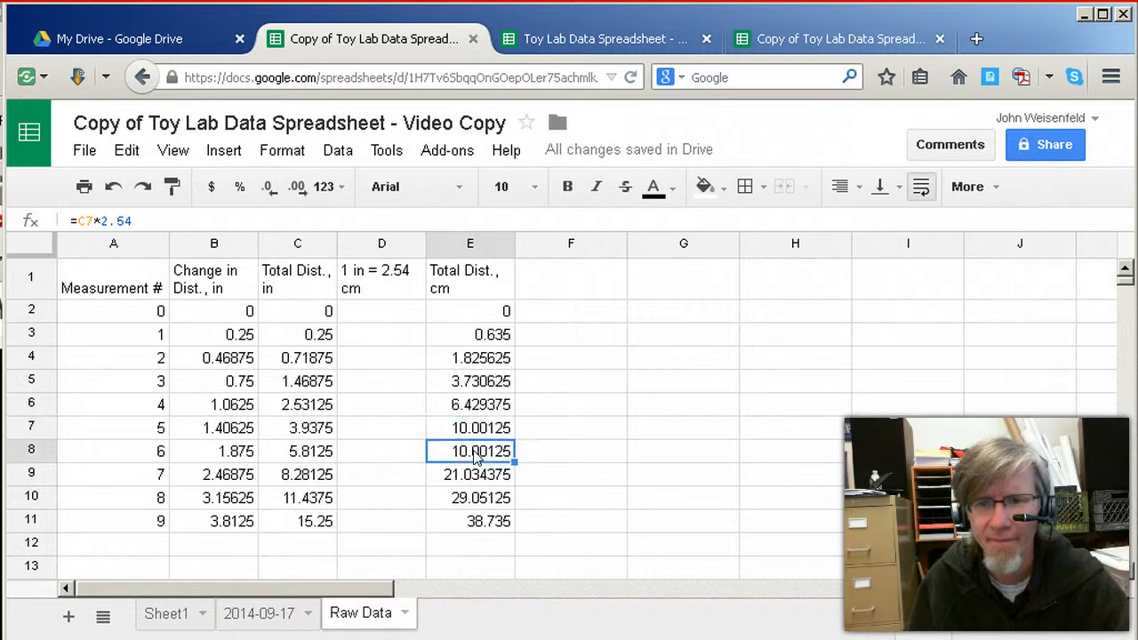
key("Up")
key("Down")
key("Up")
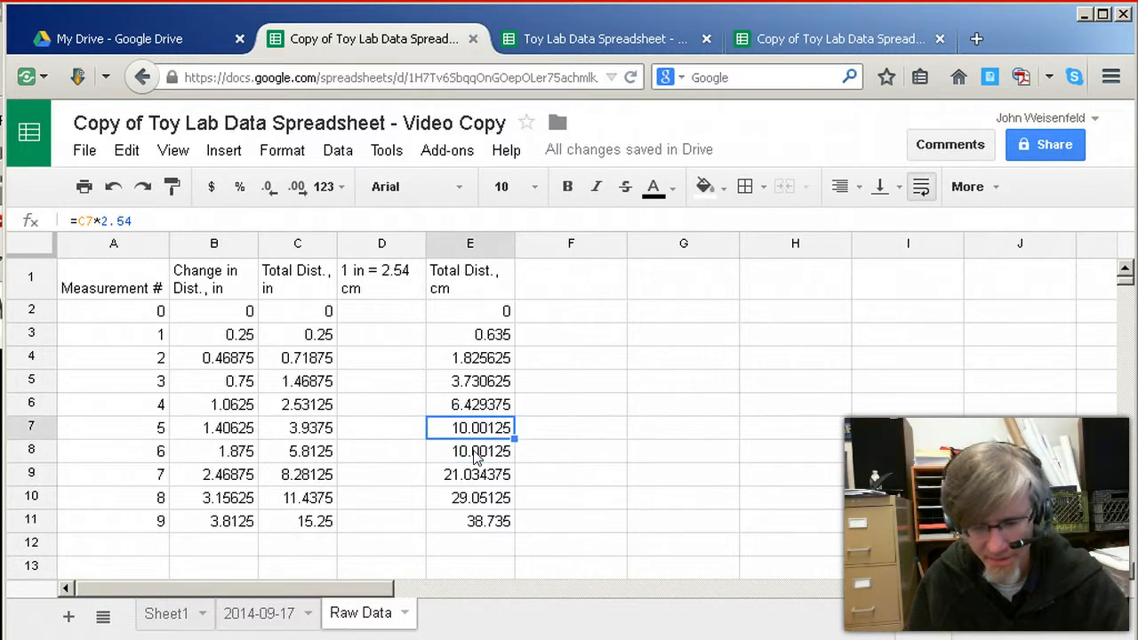
Copy the conversion formula from E2 into E3 through E11 of the Total Dist., cm column
key("Up")
key("Up")
key("Up")
key("Up")
key("Up")
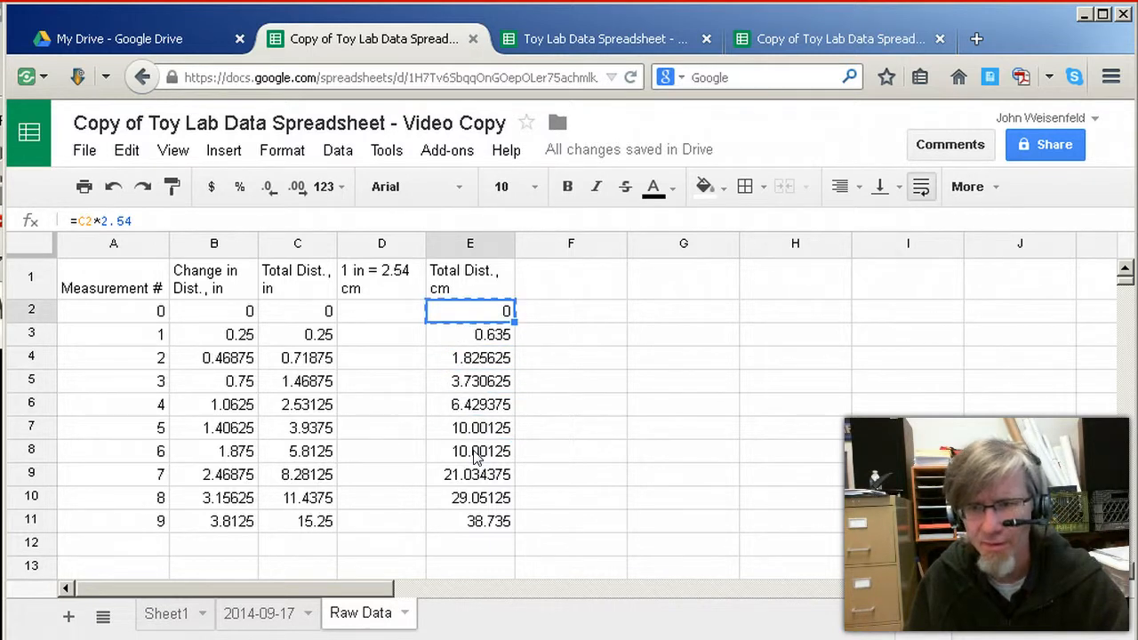
key("Down")
key("shift+Down")
key("shift+Down")
key("shift+Down")
key("shift+Down")
key("shift+Down")
key("shift+Down")
key("shift+Down")
key("shift+Down")
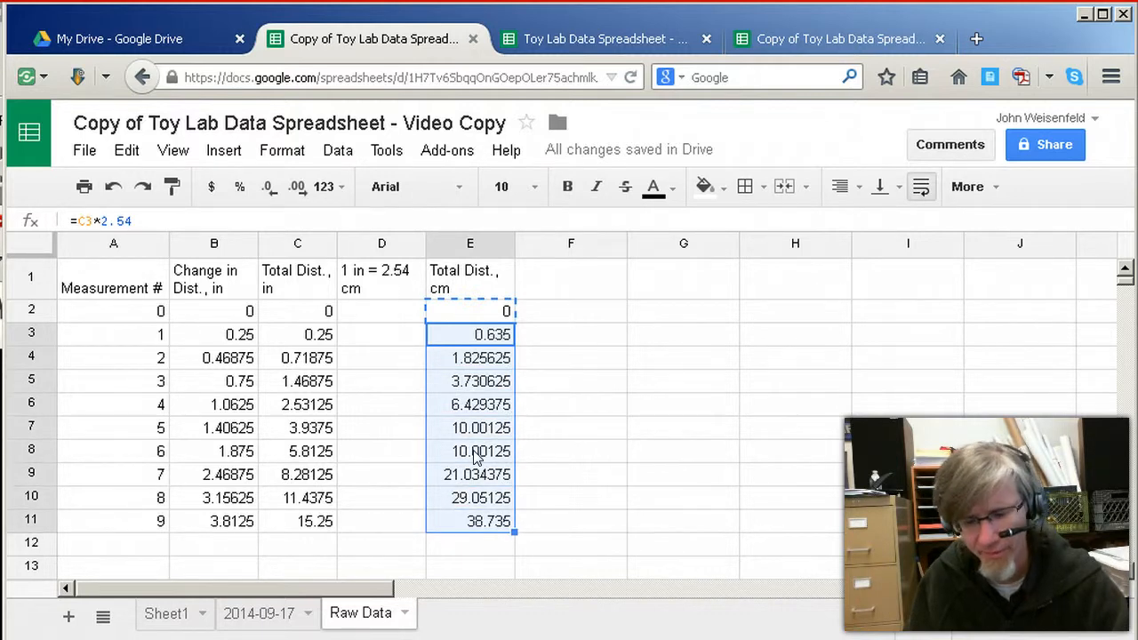
key("ctrl+v")
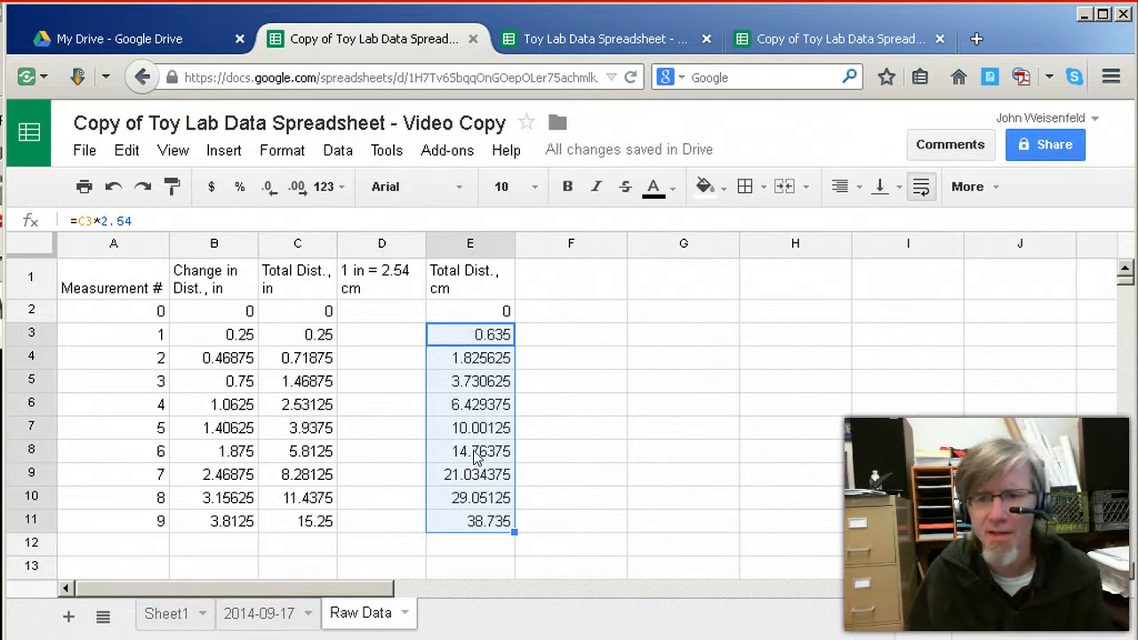
Compare the centimetre formulas in column E with the inch totals in column C, from row 3 to row 7
left_click(454, 335)
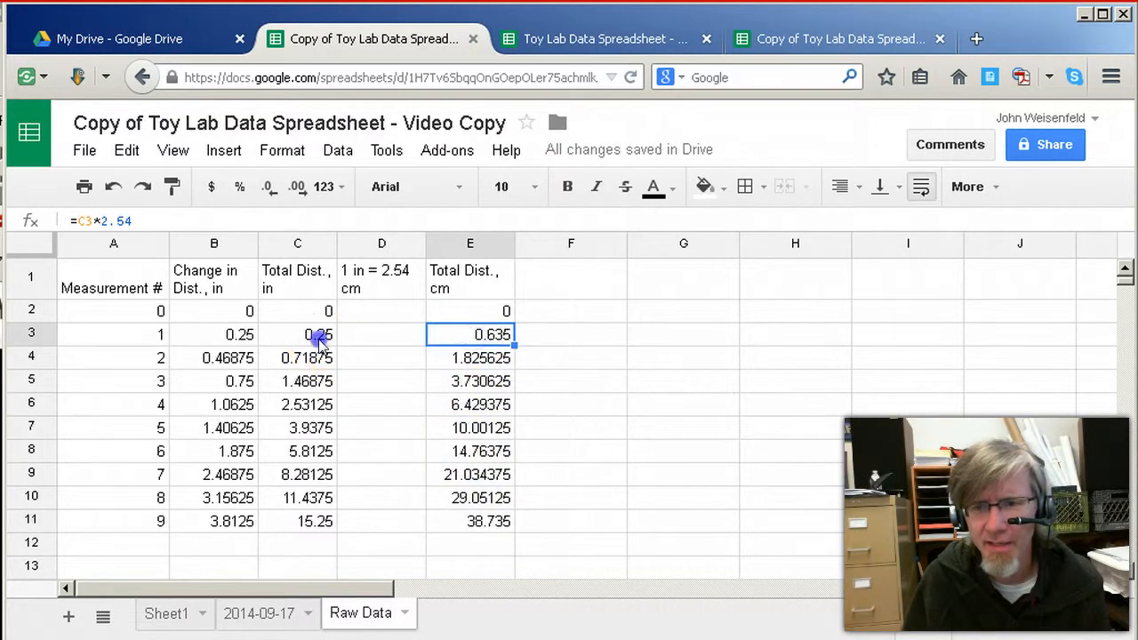
left_click(319, 336)
left_click(452, 359)
left_click(330, 358)
left_click(325, 404)
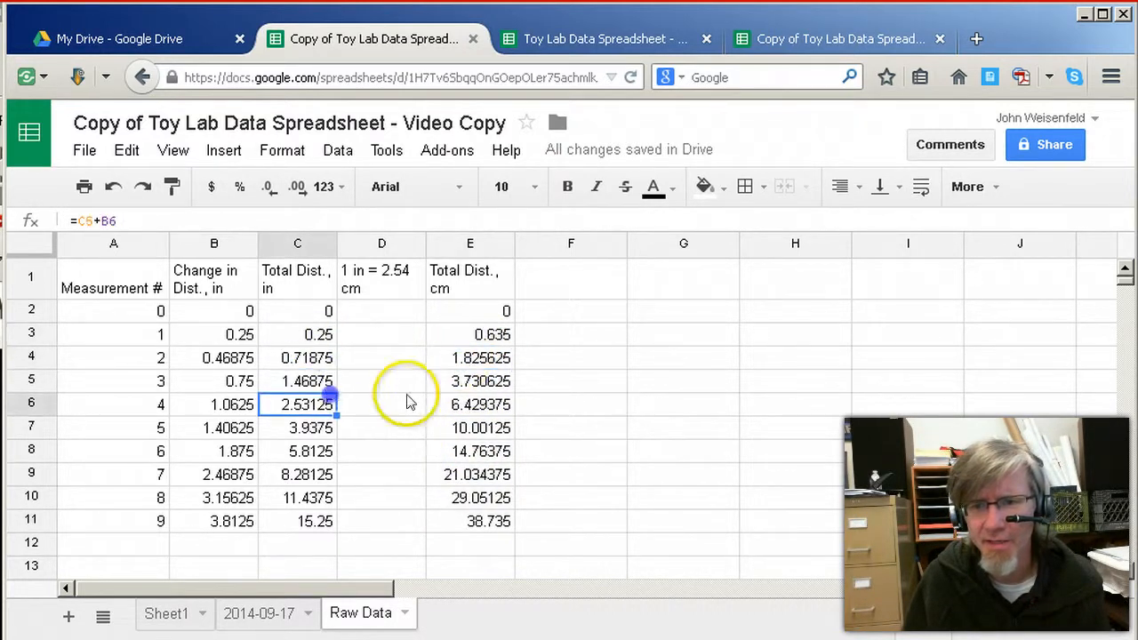
left_click(454, 396)
left_click(325, 404)
left_click(325, 427)
left_click(464, 431)
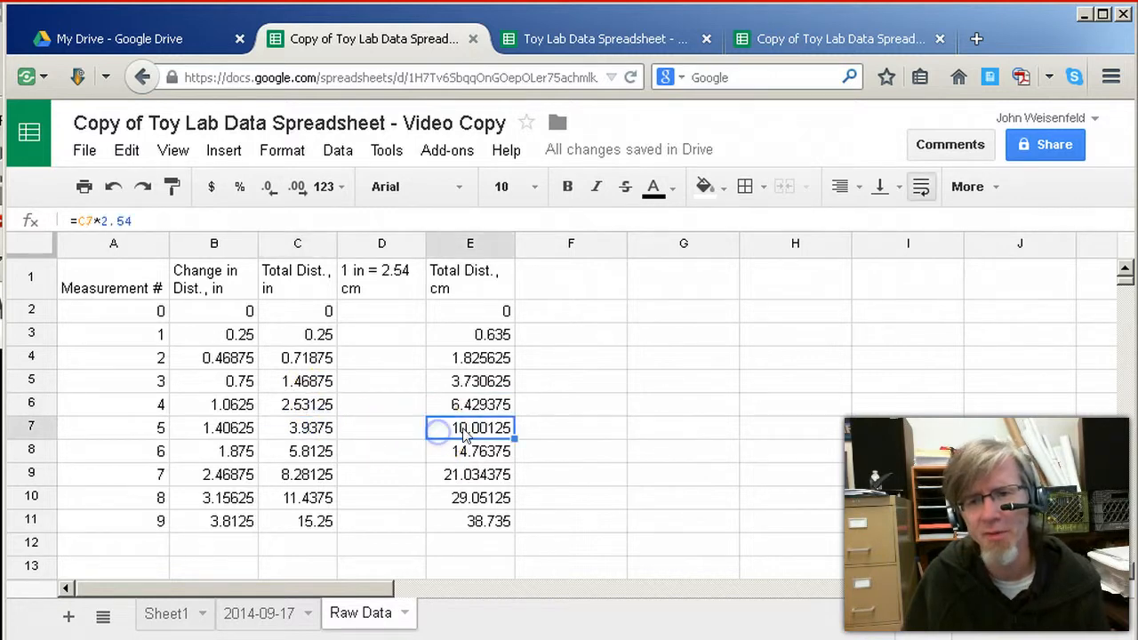
Check the Total Distance formulas in C3 and C4 of the 2014-09-17 sheet against E3 and E2 on the Raw Data sheet
left_click(268, 616)
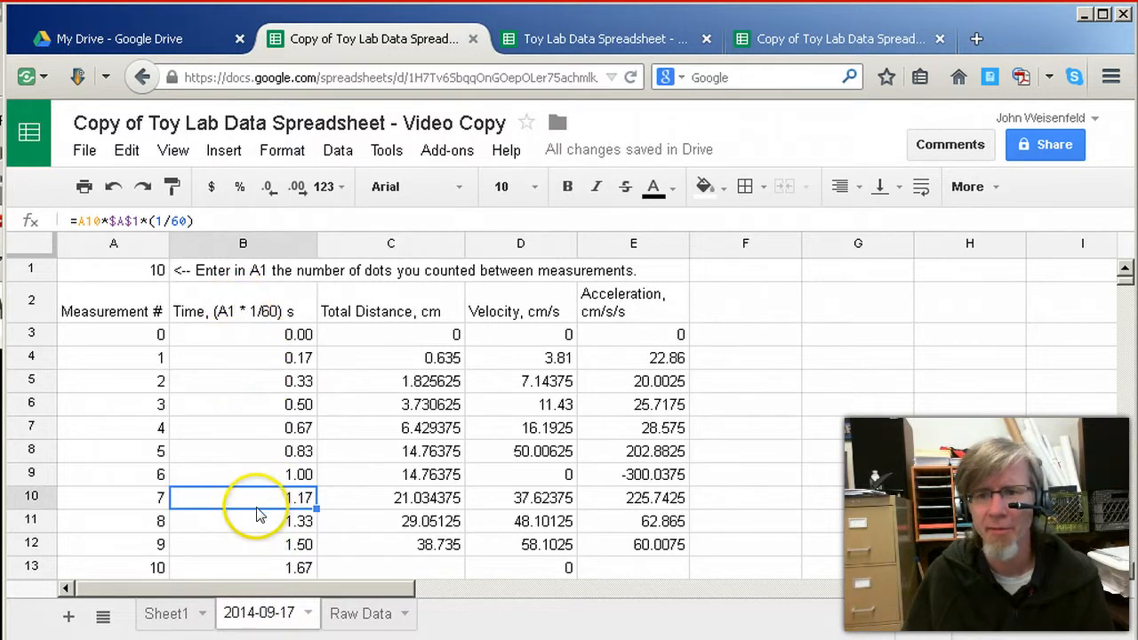
left_click(391, 336)
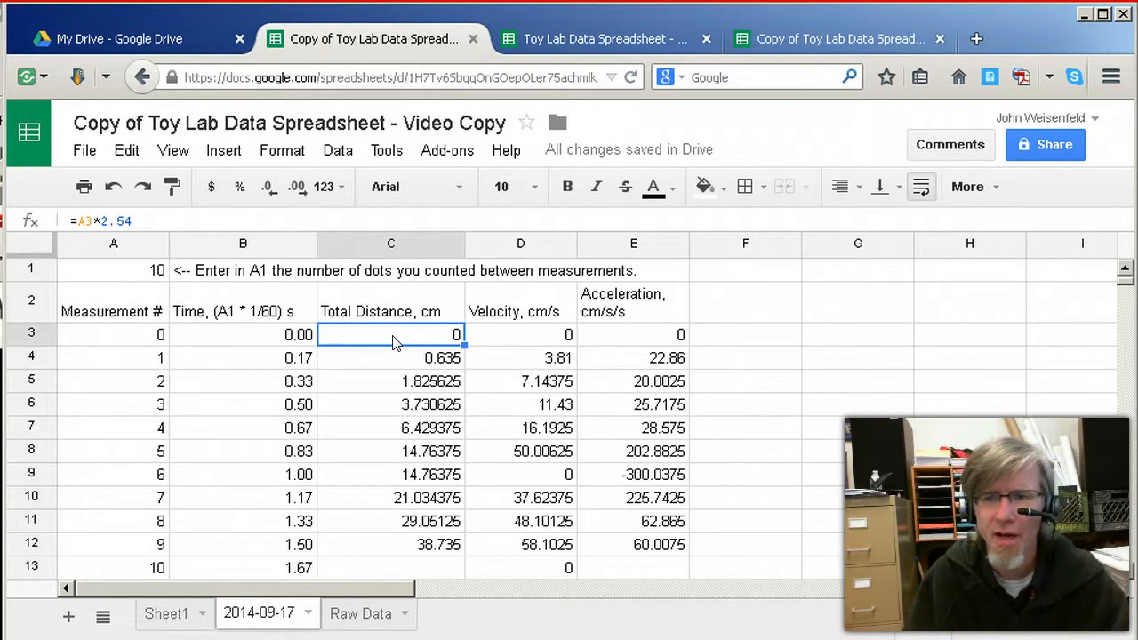
key("Down")
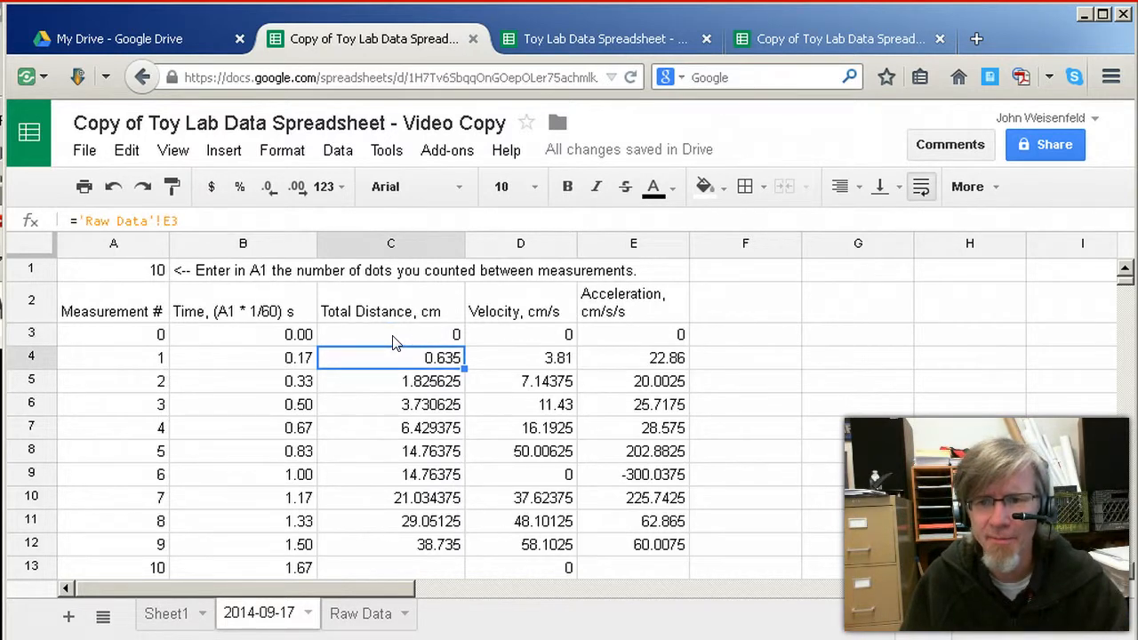
left_click(186, 222)
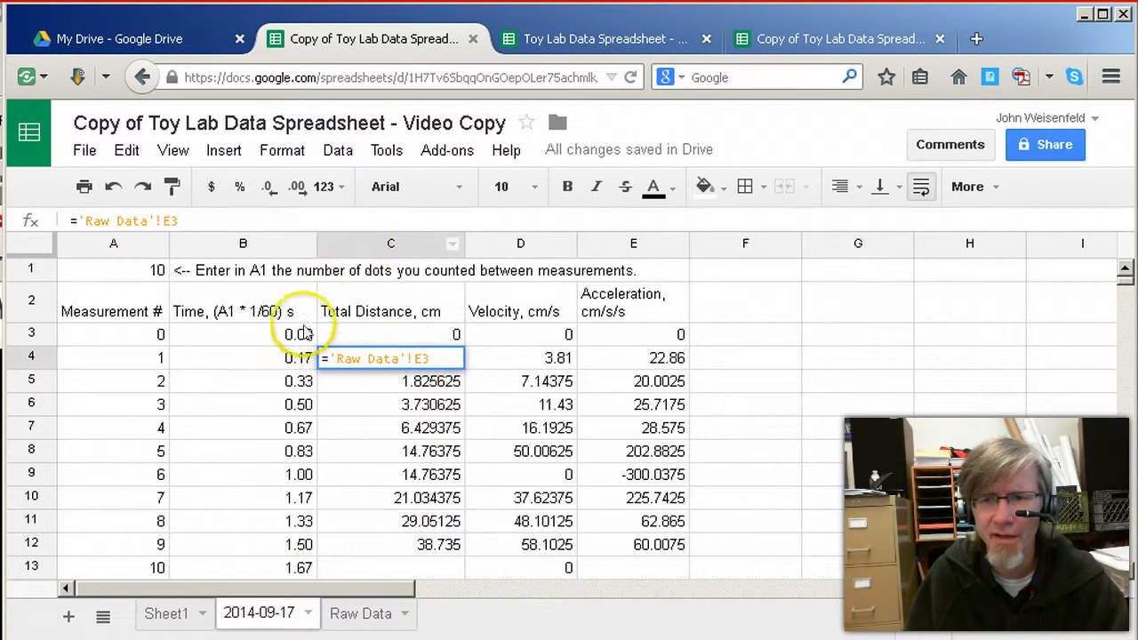
left_click(362, 612)
left_click(458, 334)
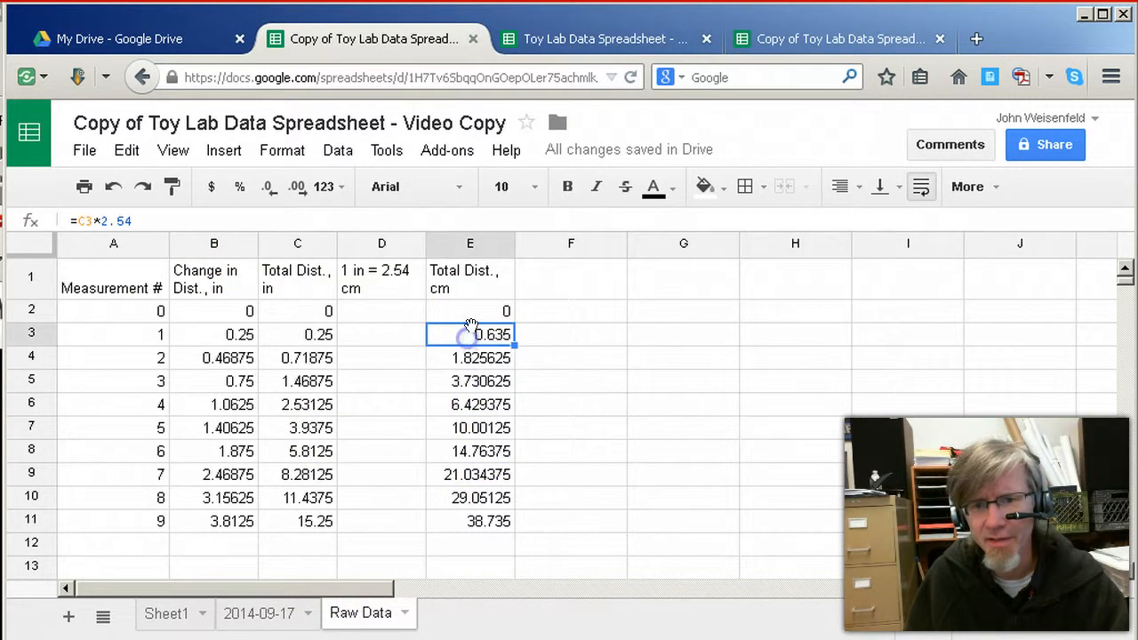
left_click(475, 316)
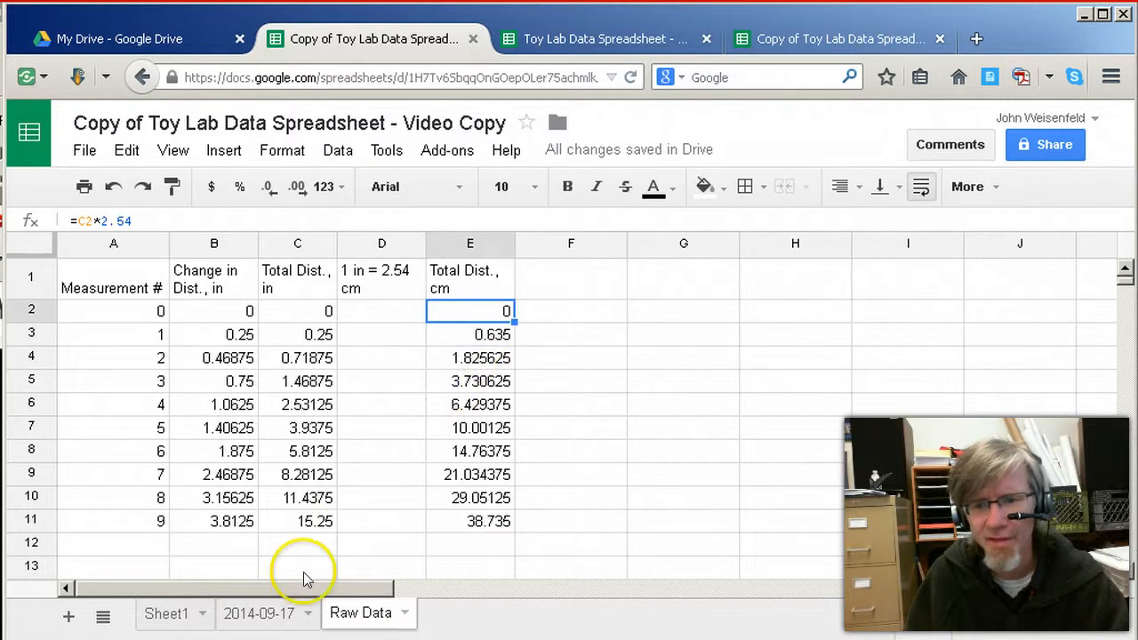
Replace the formula in C3 of the 2014-09-17 sheet with a reference to the Raw Data sheet, ='Raw Data'!E2
left_click(282, 612)
left_click(376, 337)
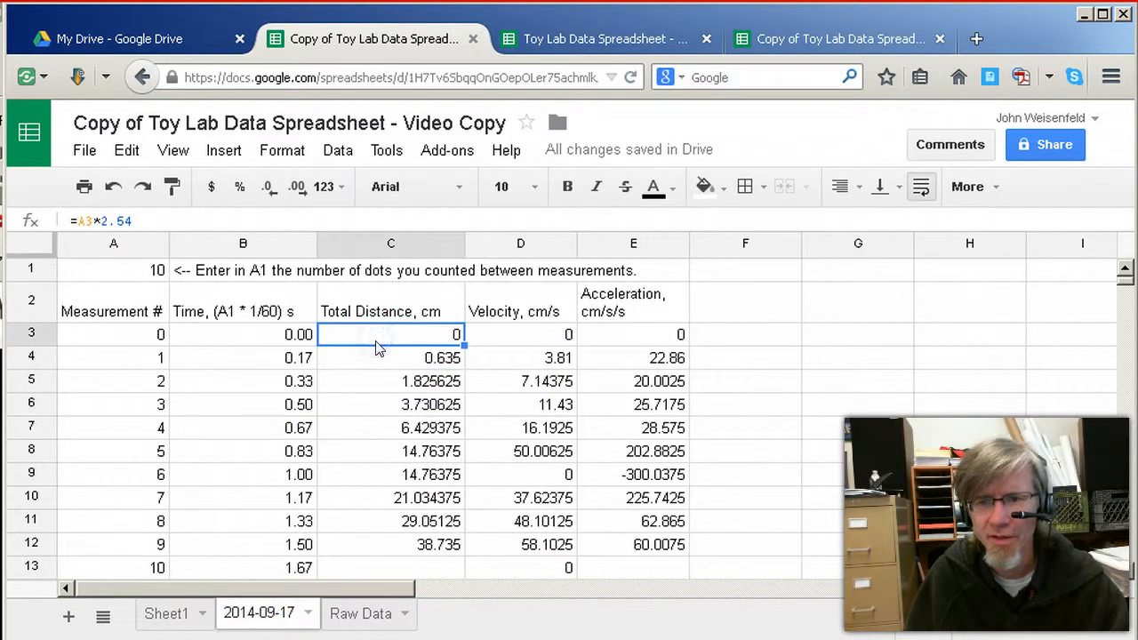
left_click(380, 359)
left_click(384, 333)
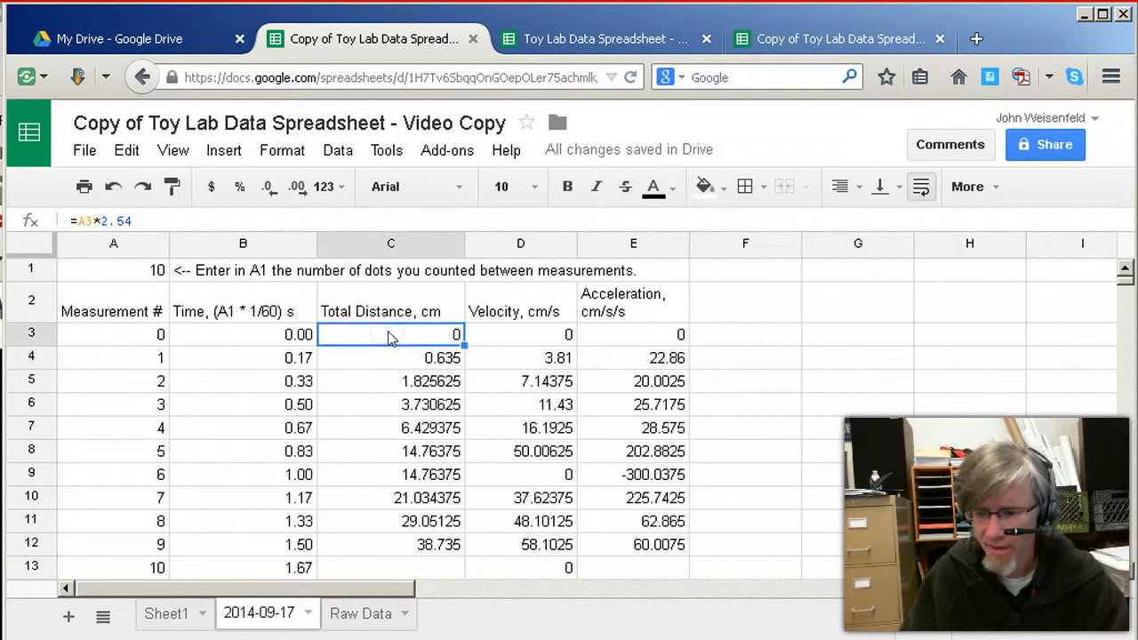
type("=")
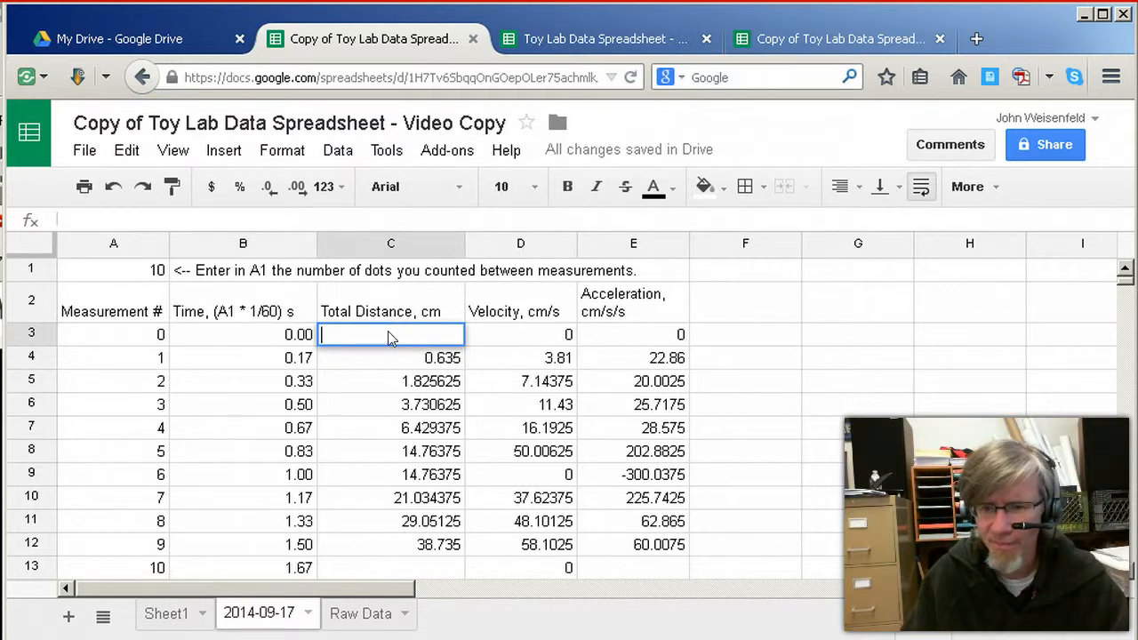
left_click(367, 336)
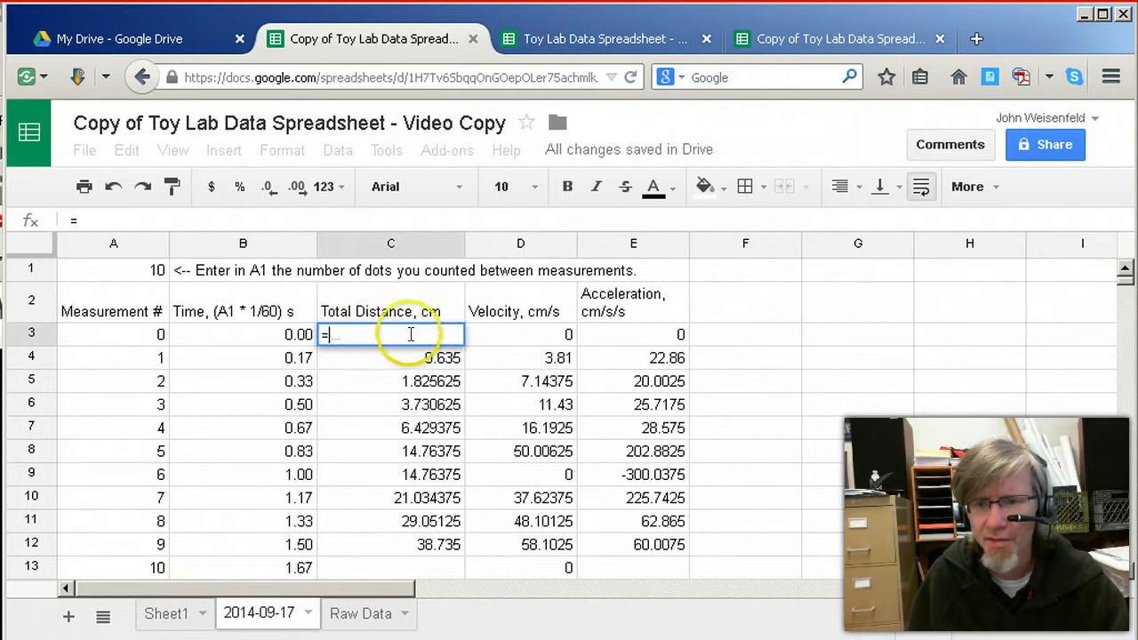
left_click(360, 615)
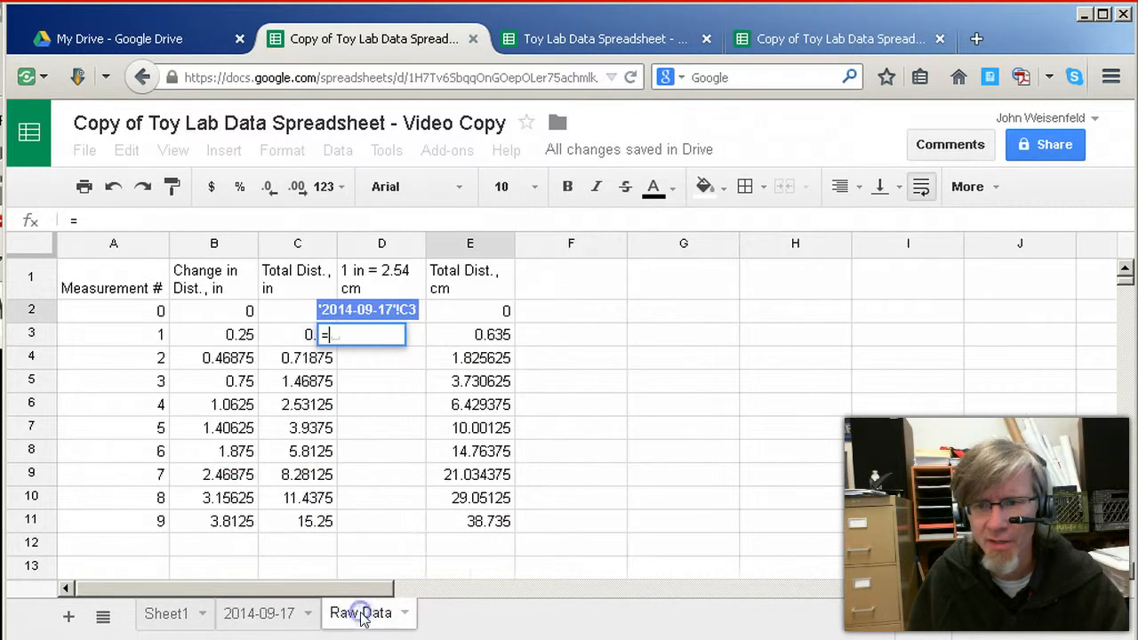
left_click(481, 313)
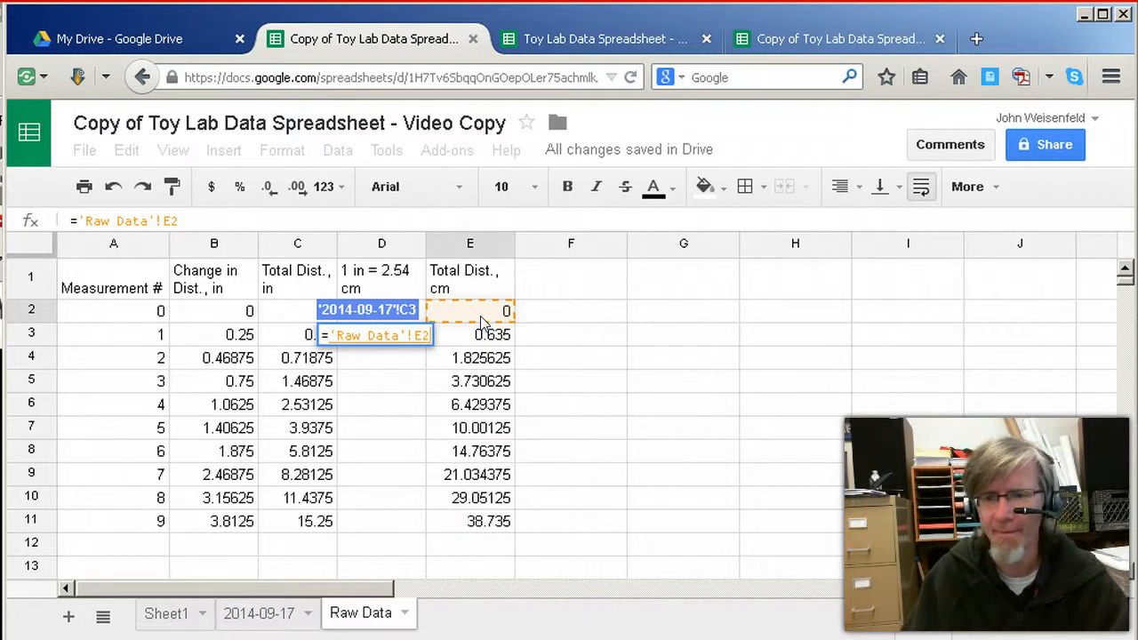
key("Return")
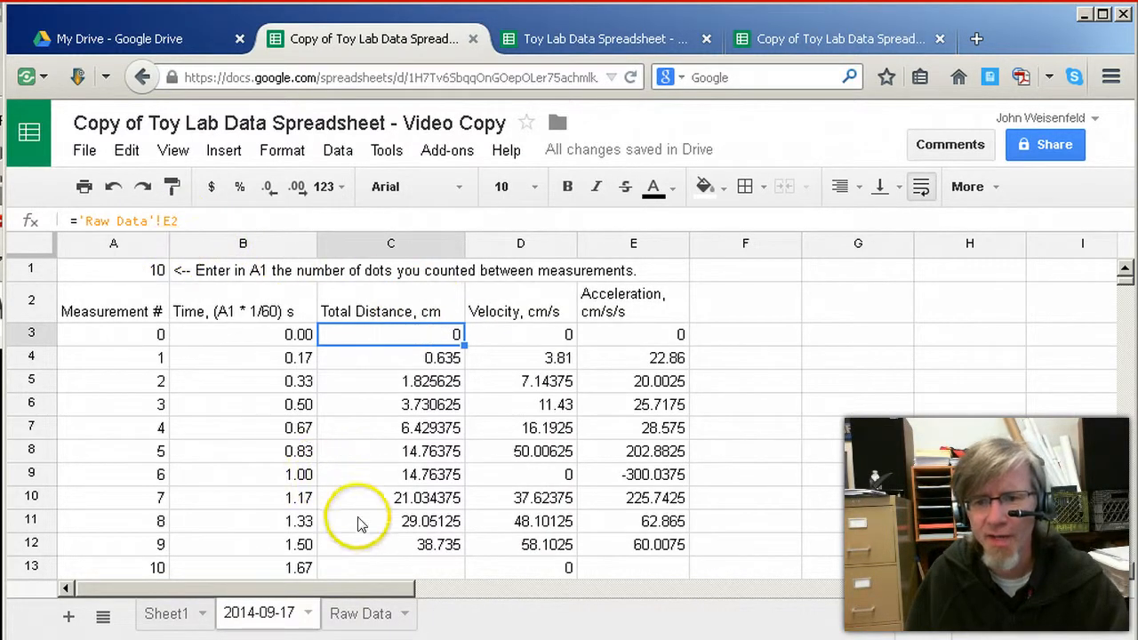
Check the Raw Data references in the Total Distance, cm column from C3 down to C12, and return to C3
left_click(158, 220)
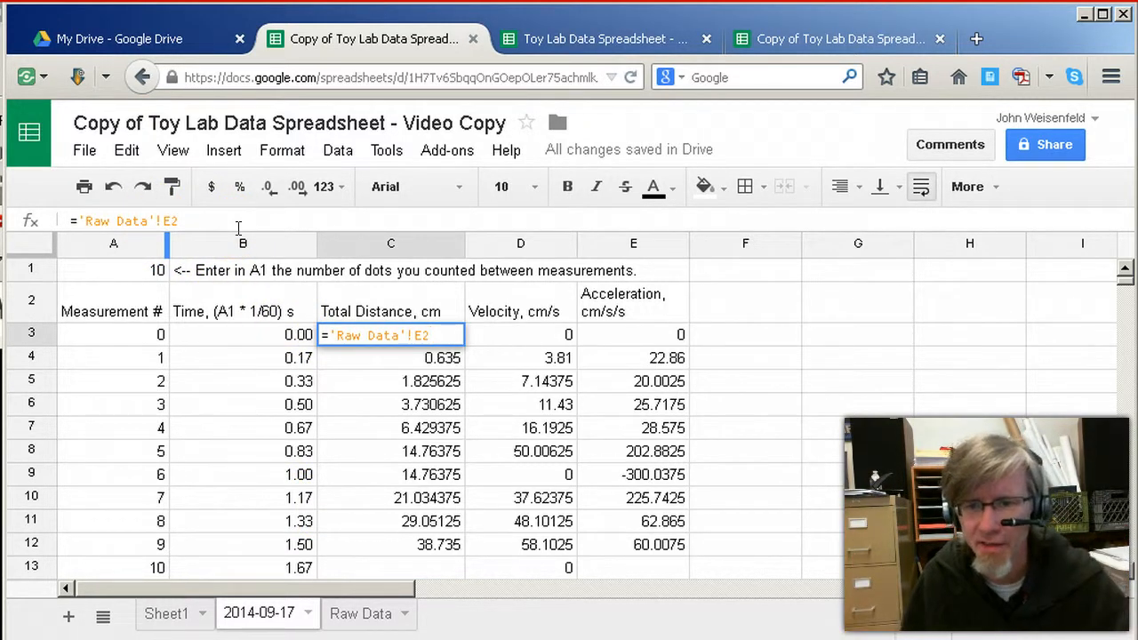
left_click(384, 348)
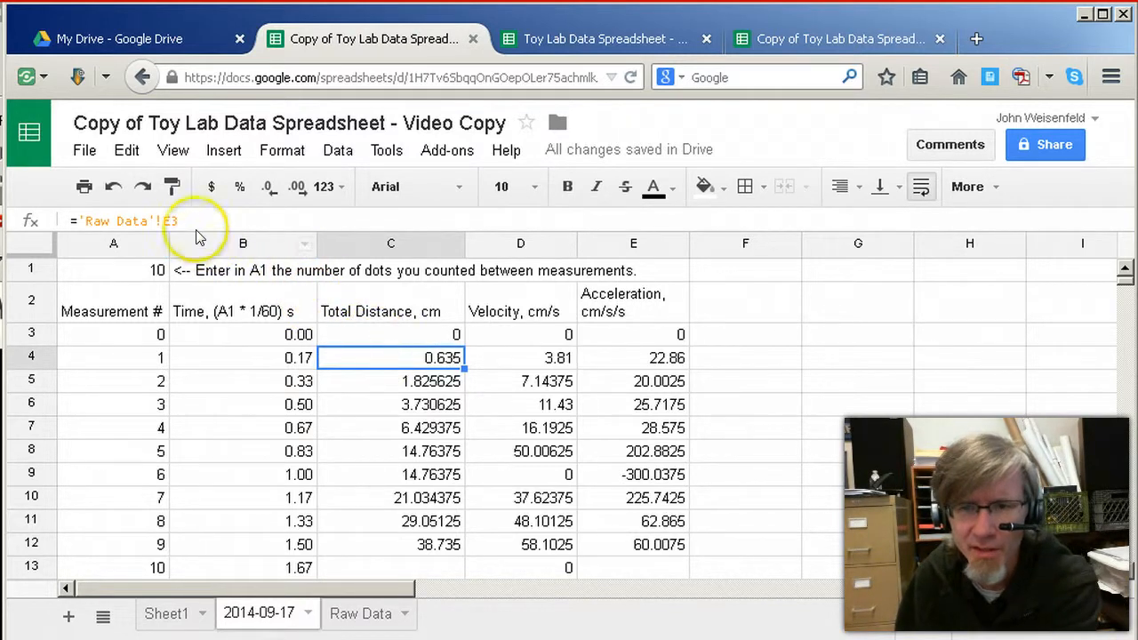
key("Down")
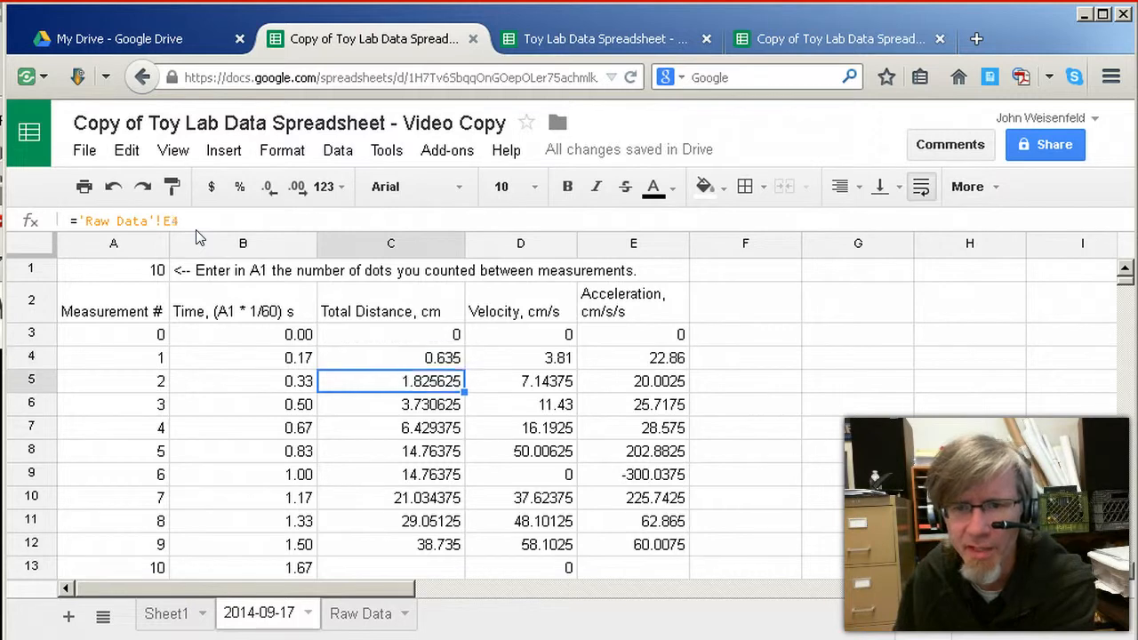
key("Down")
key("Down")
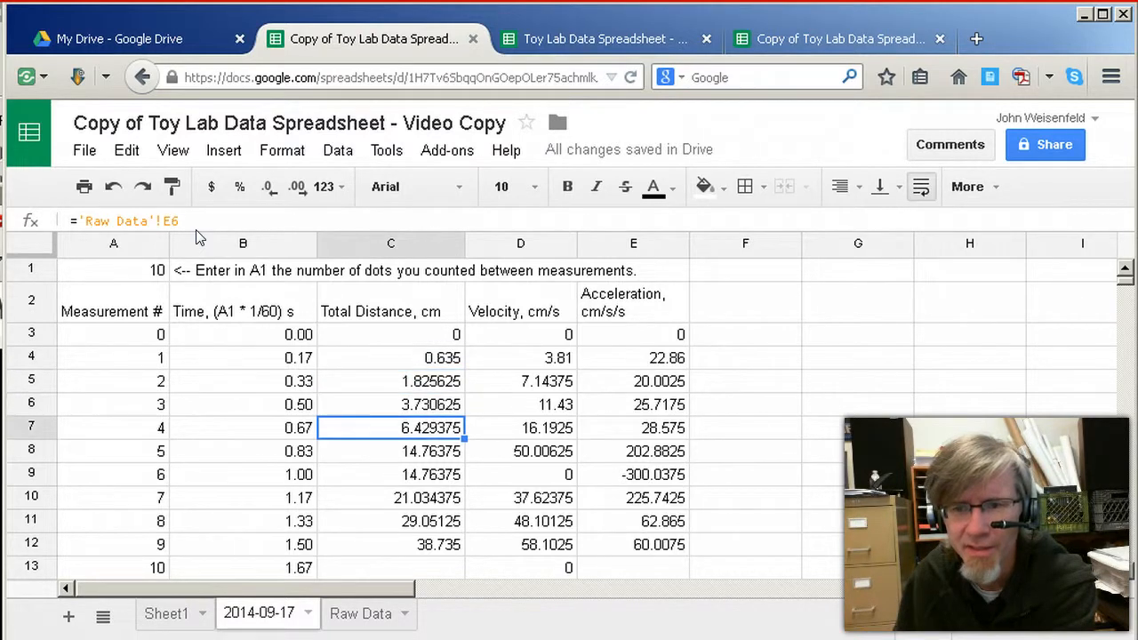
key("Down")
key("Down")
key("Down")
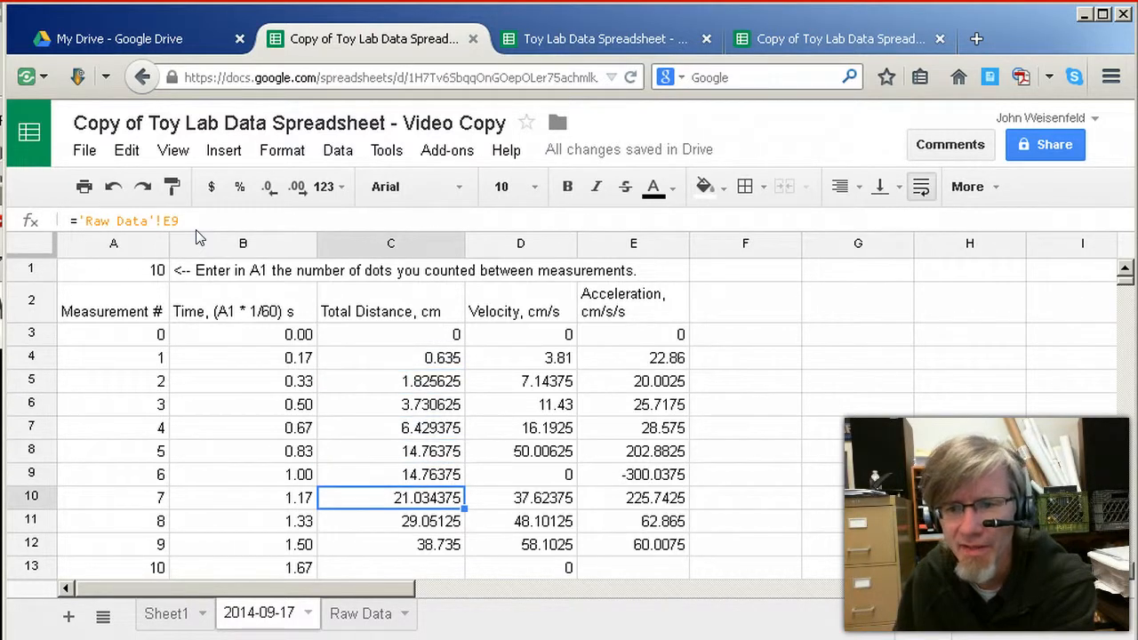
key("Down")
key("Down")
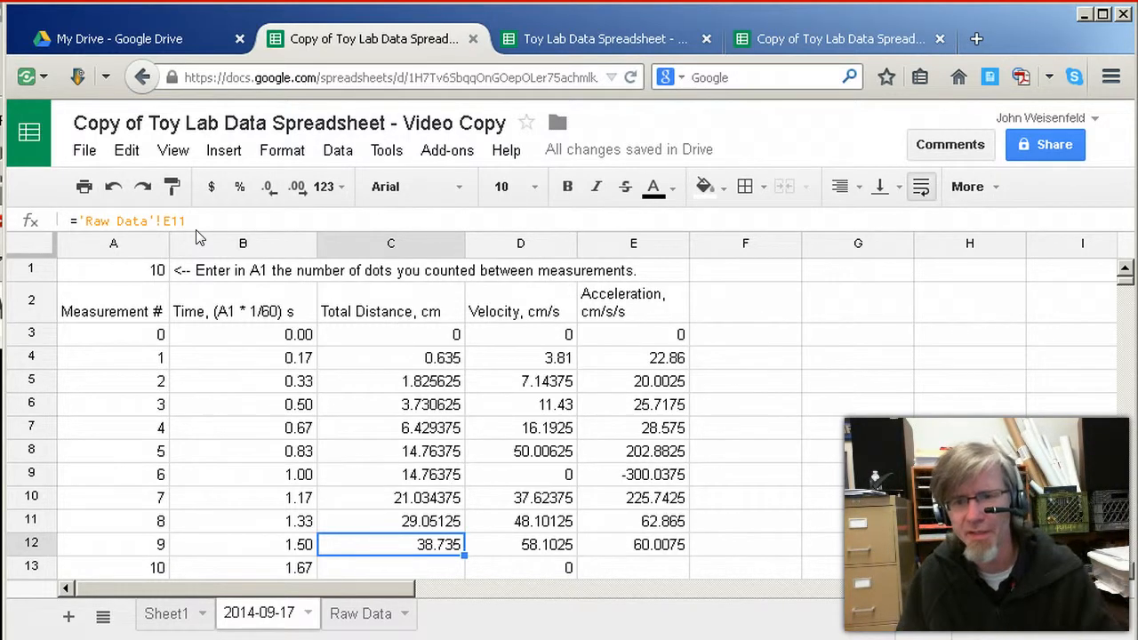
key("Up")
key("Up")
key("Up")
key("Up")
key("Up")
key("Up")
key("Up")
key("Up")
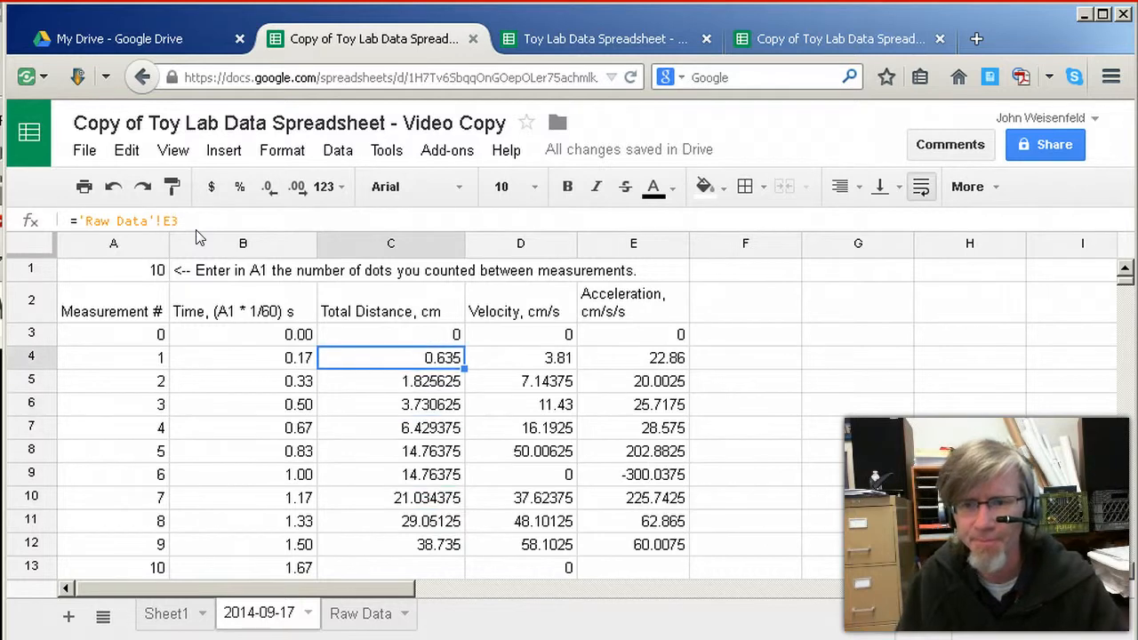
key("Up")
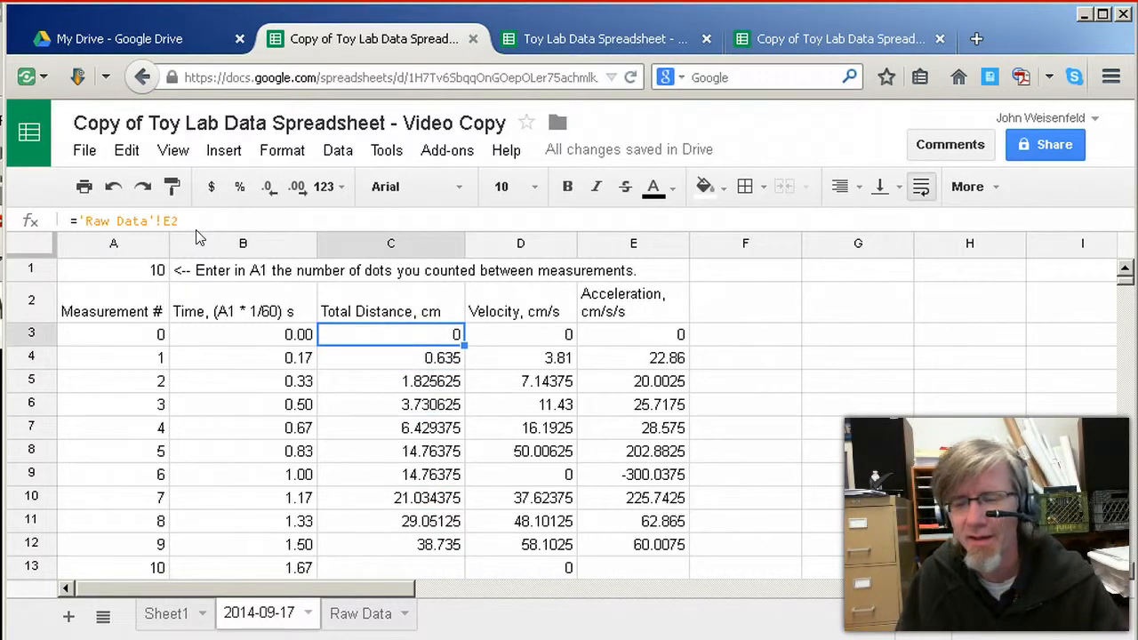